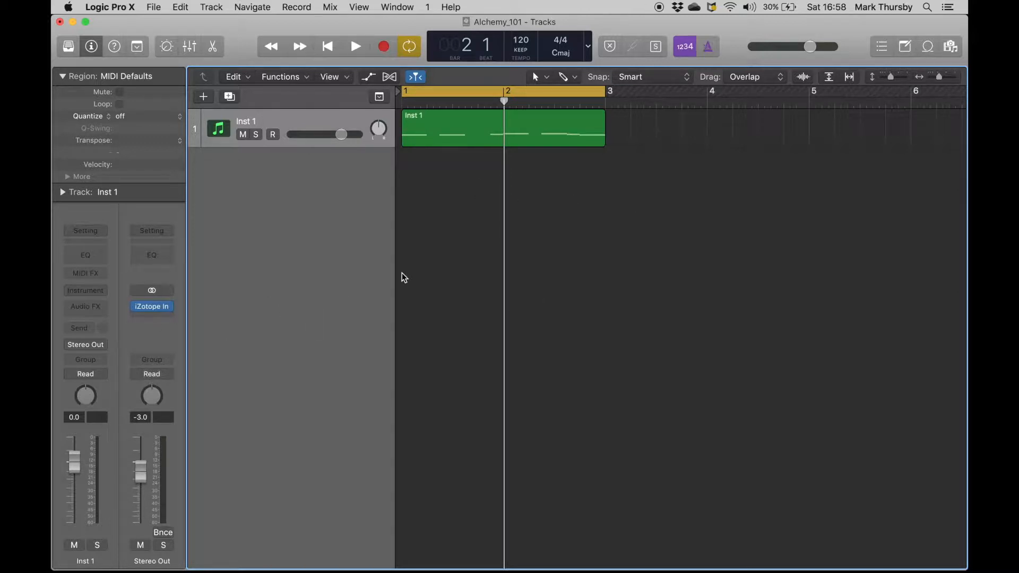
Load the Alchemy synthesizer in the instrument slot of the Inst 1 track and centre its window.
left_click(88, 292)
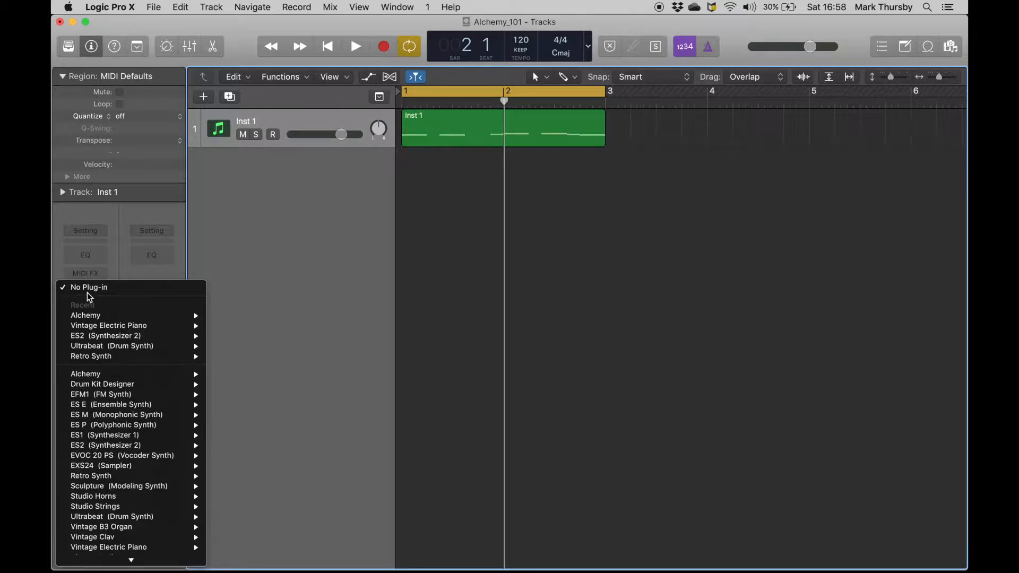
mouse_move(98, 317)
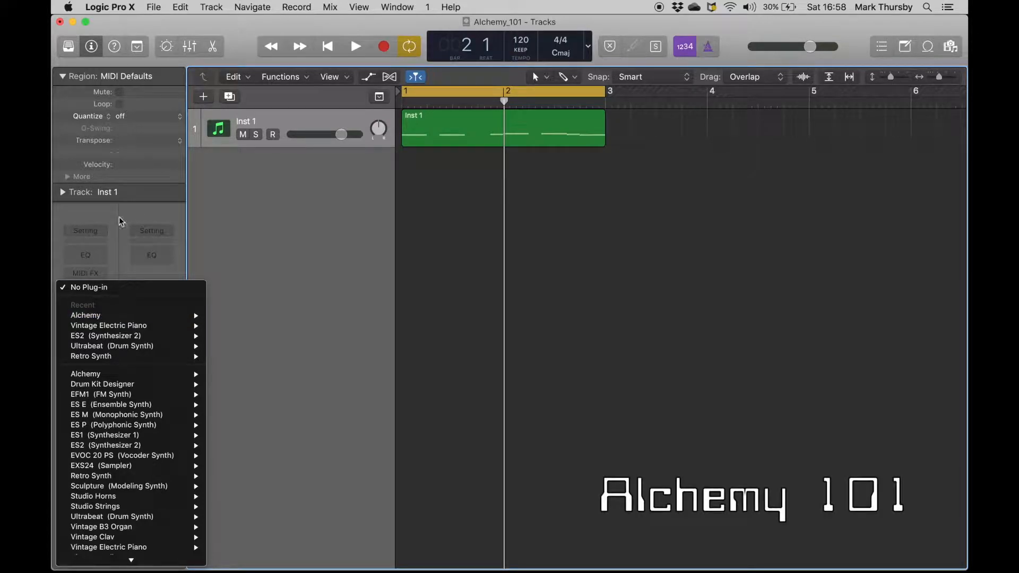
left_click(221, 317)
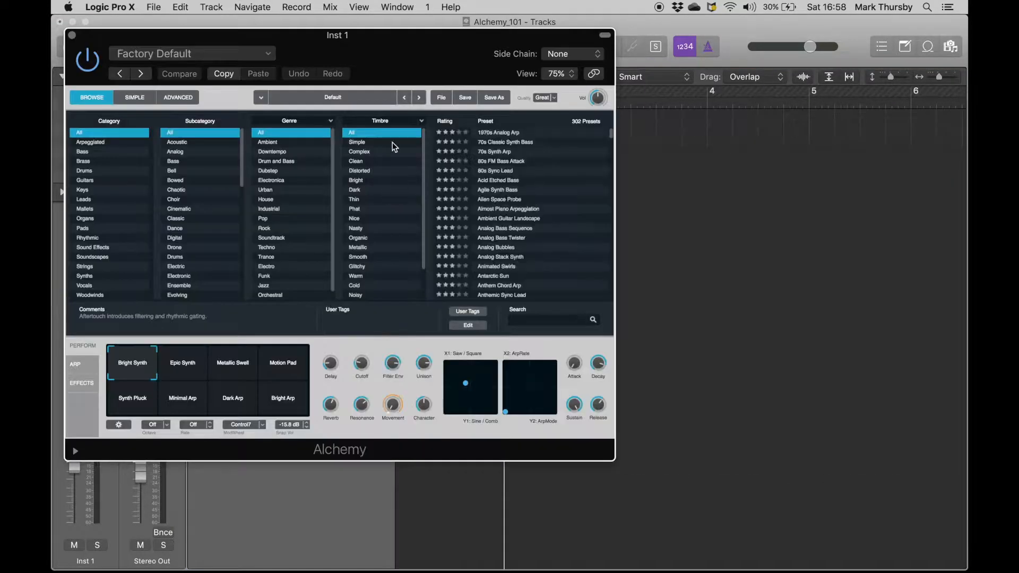
left_click_drag(371, 41, 521, 119)
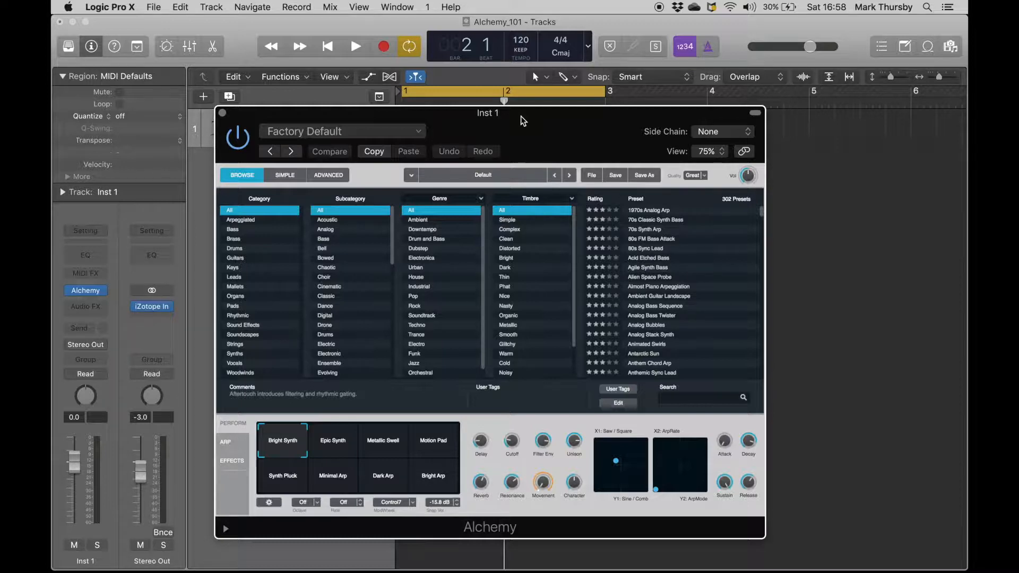
left_click_drag(531, 121, 522, 98)
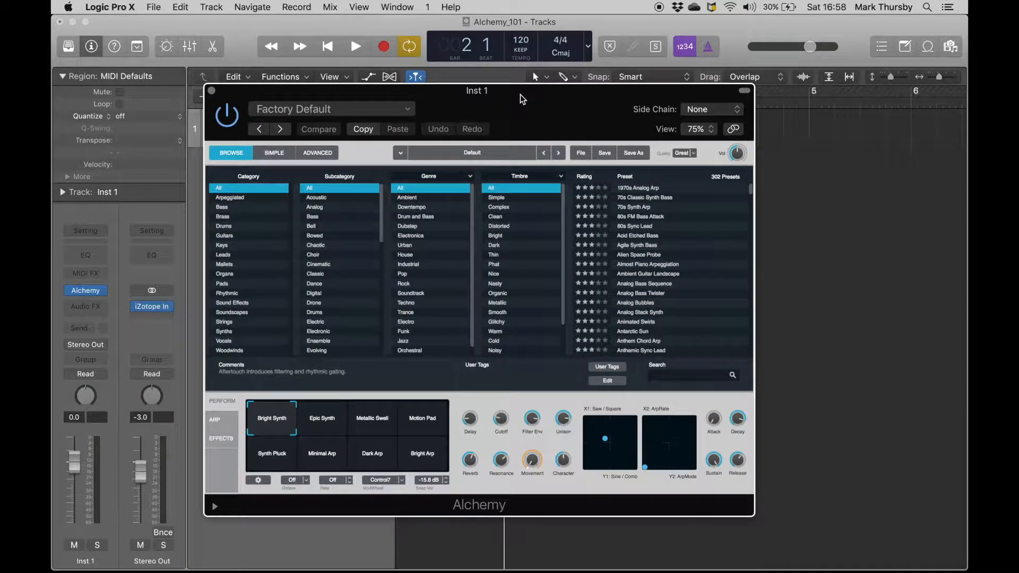
Initialize the Alchemy preset to start from a basic sound.
left_click_drag(535, 101, 561, 112)
left_click(606, 165)
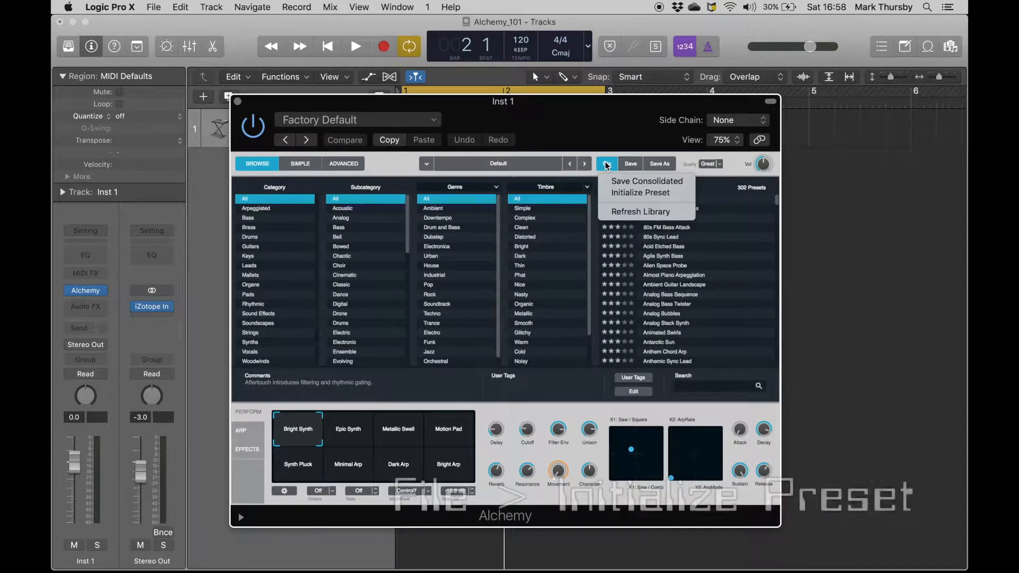
left_click(625, 195)
Move the synthesizer window clear of the tracks, then play the Inst 1 region with the initialized sound and stop playback.
left_click_drag(567, 105, 652, 381)
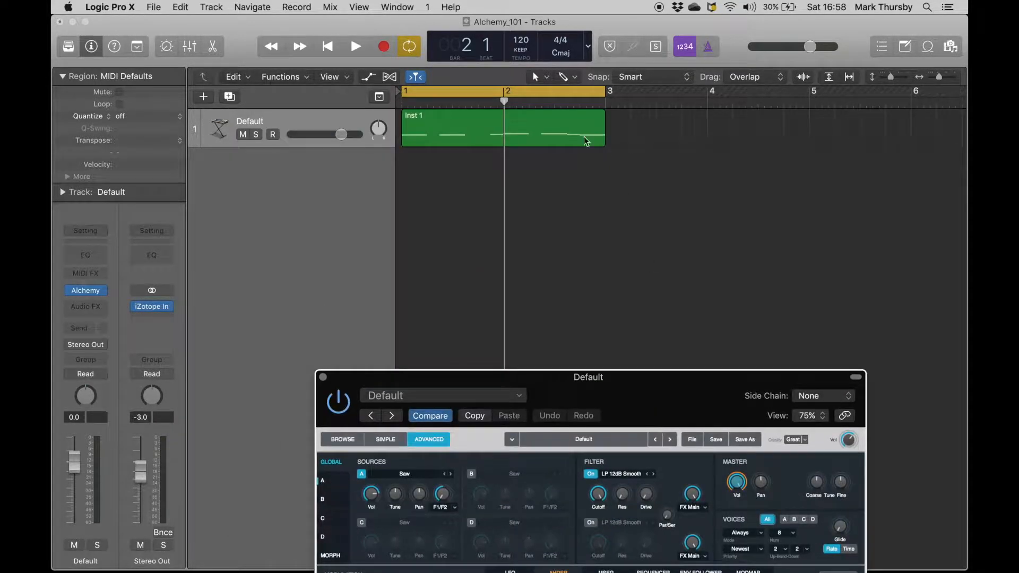
left_click(557, 211)
key("space")
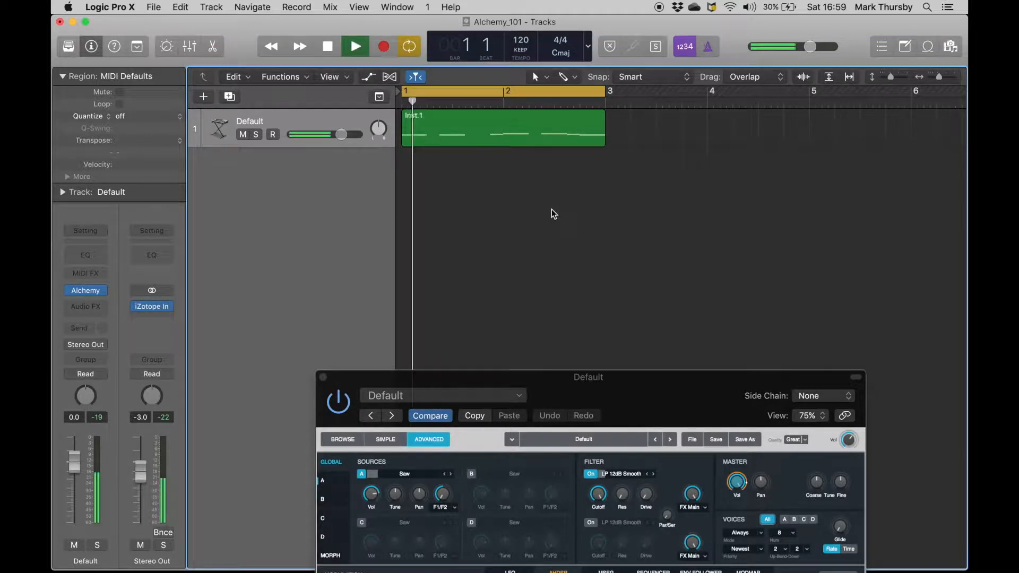
left_click(503, 125)
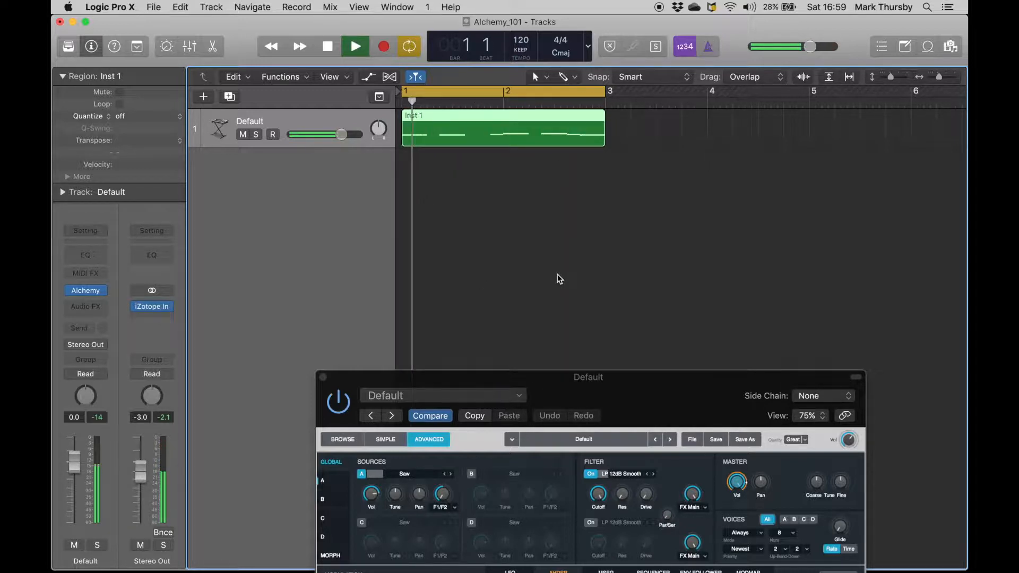
key("space")
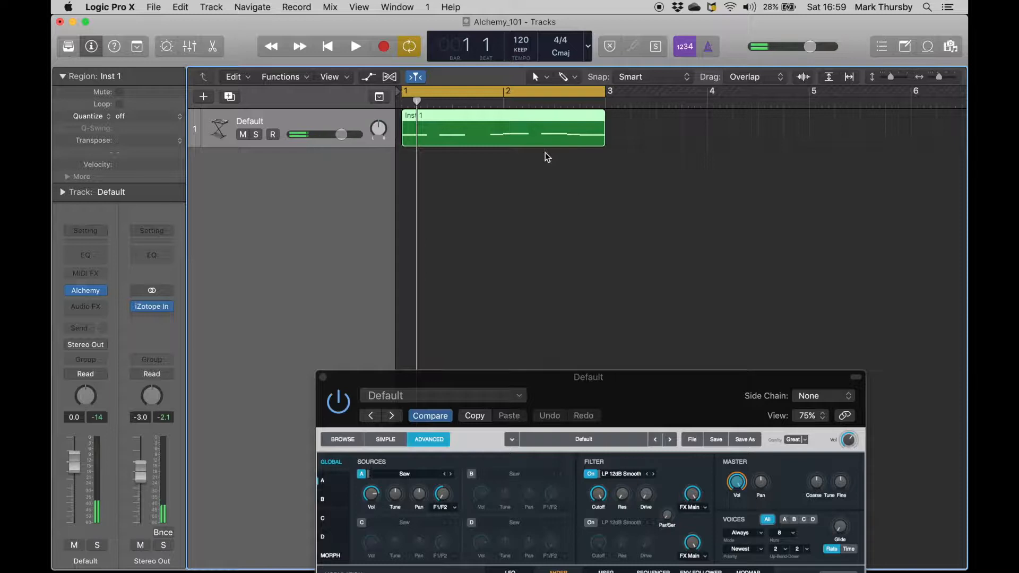
Inspect the notes of the Inst 1 region in the Piano Roll, selecting the two opening notes of the same pitch.
key("p")
left_click(323, 377)
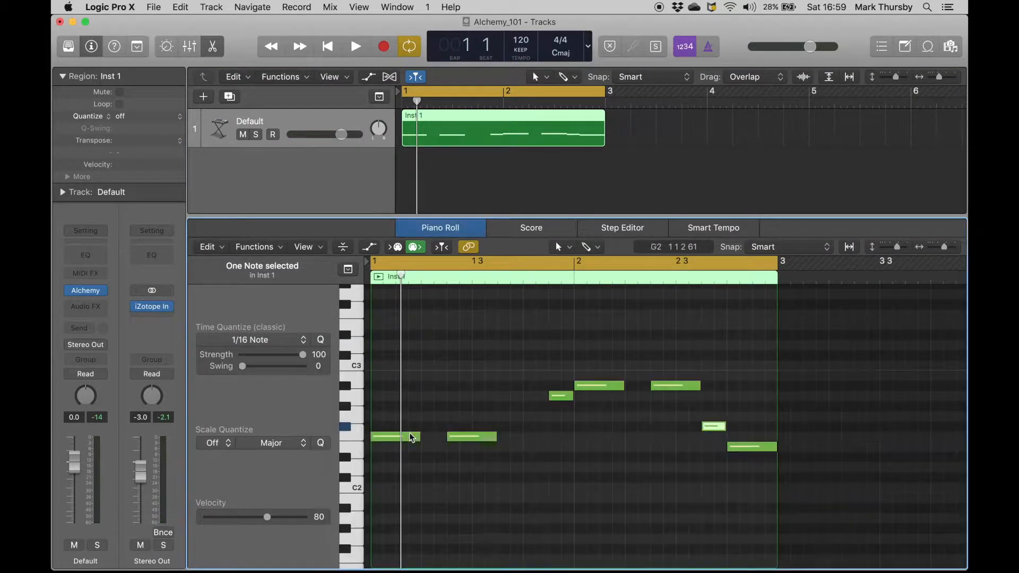
left_click(355, 438)
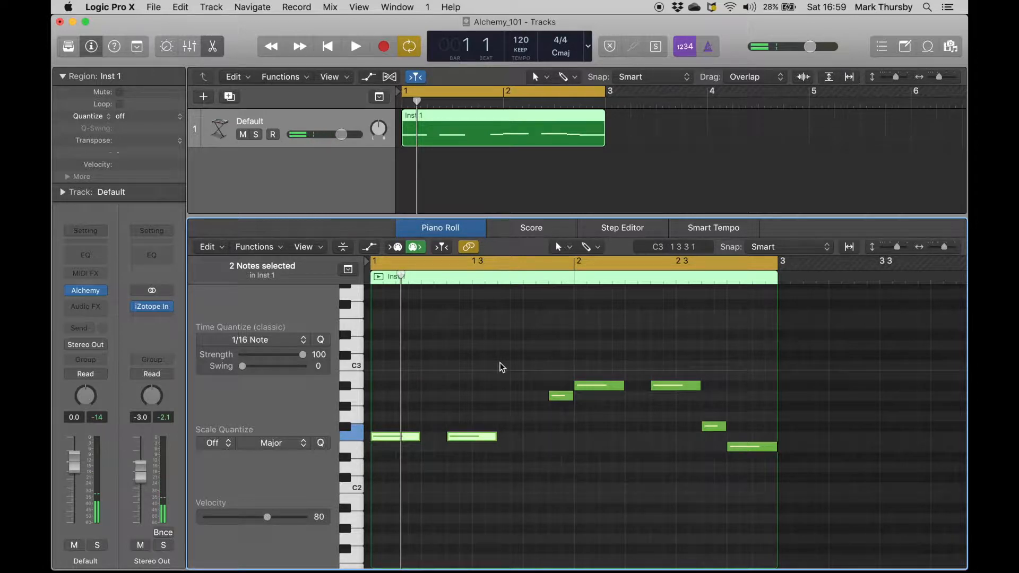
key("p")
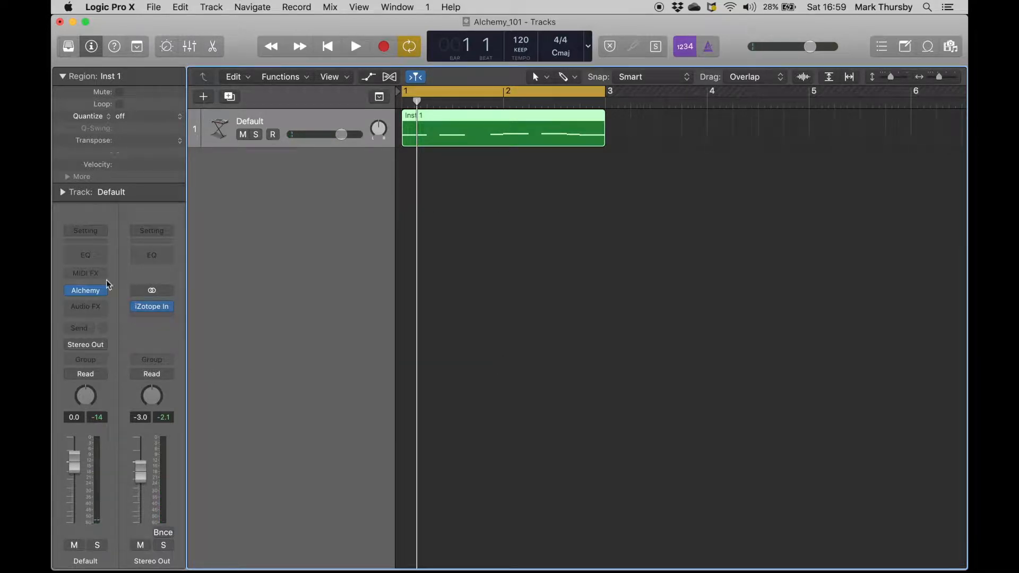
Reopen the Alchemy window from the track's channel strip and place it fully in view.
left_click(91, 292)
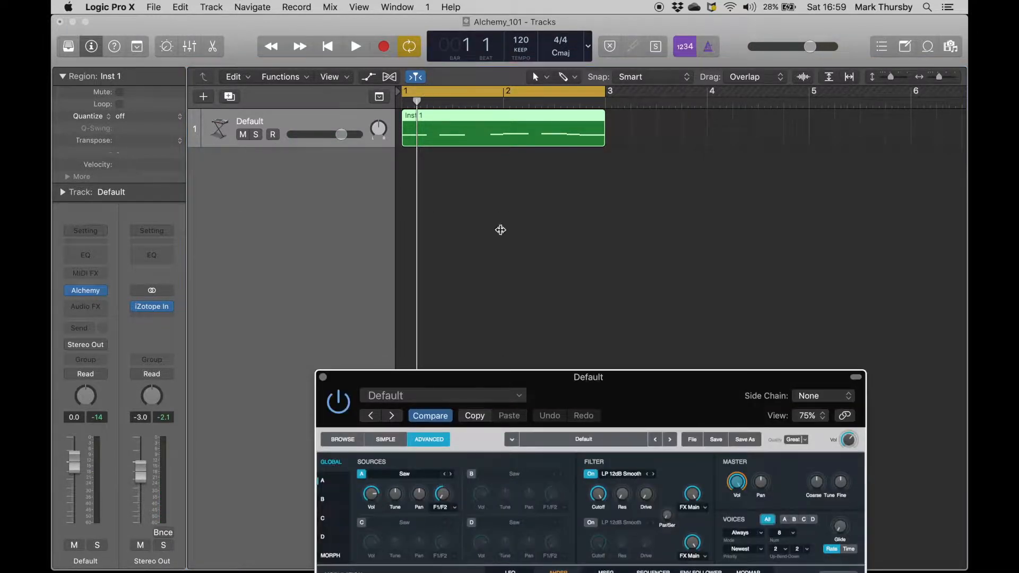
left_click_drag(540, 378, 449, 19)
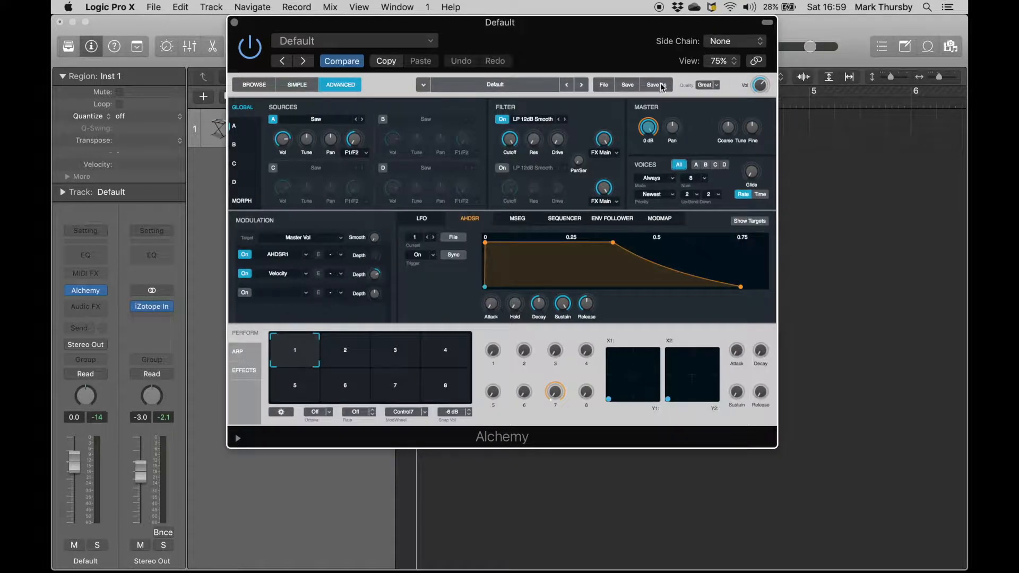
left_click_drag(538, 23, 591, 94)
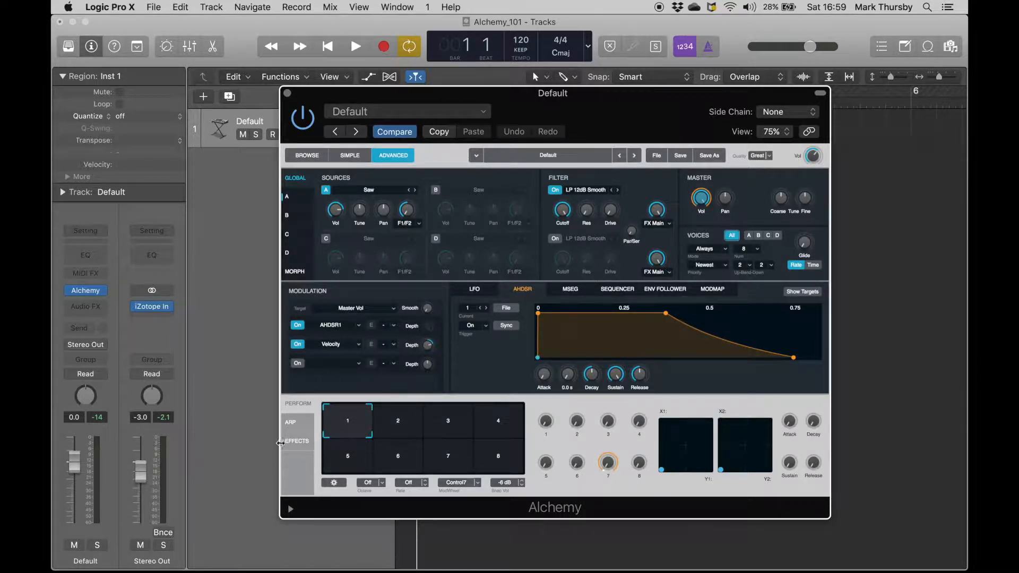
Examine Alchemy's Arp, Effects and Perform sections and its preset file options.
left_click(290, 428)
left_click(292, 441)
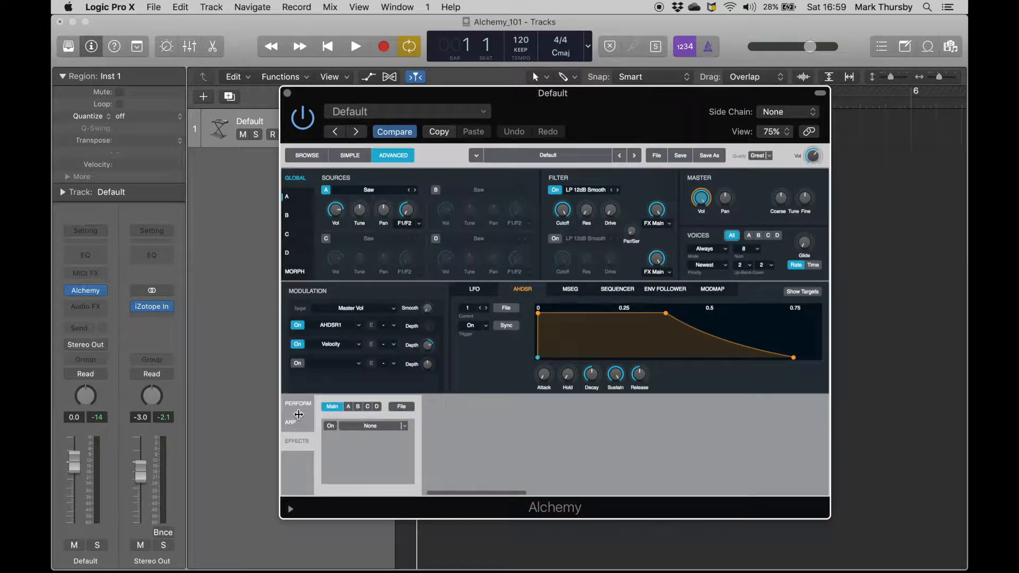
left_click(295, 405)
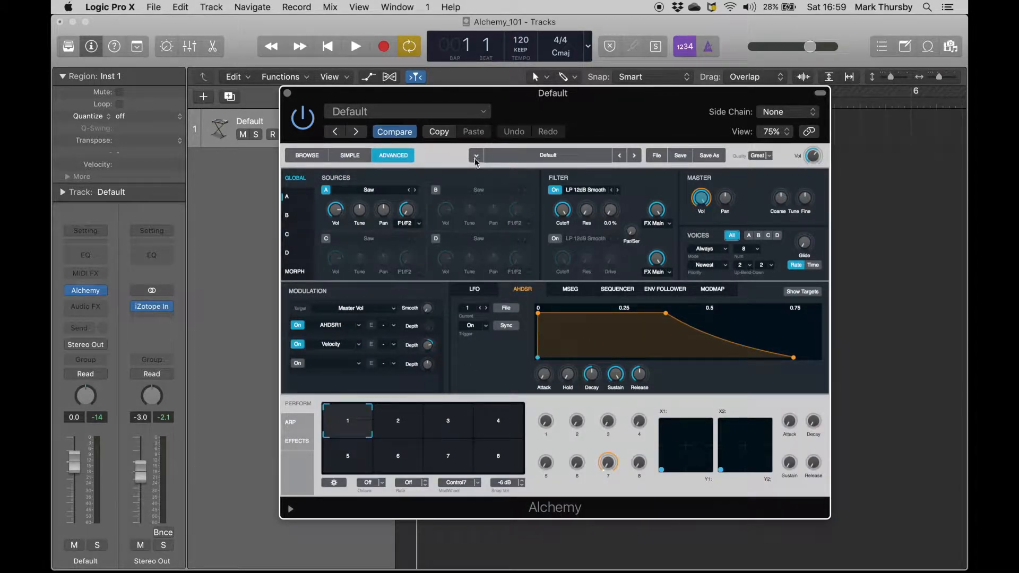
left_click_drag(605, 101, 555, 76)
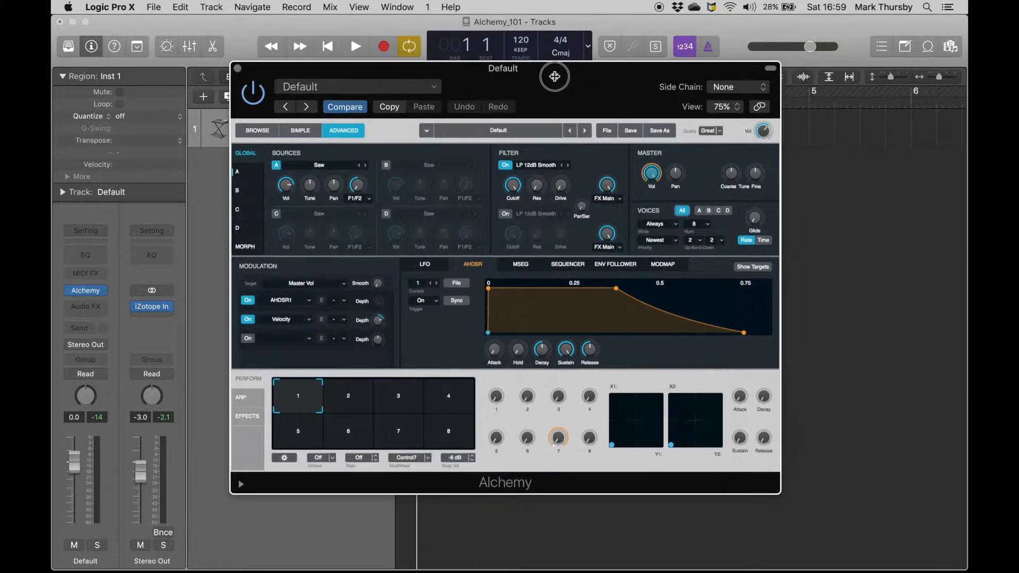
left_click(605, 132)
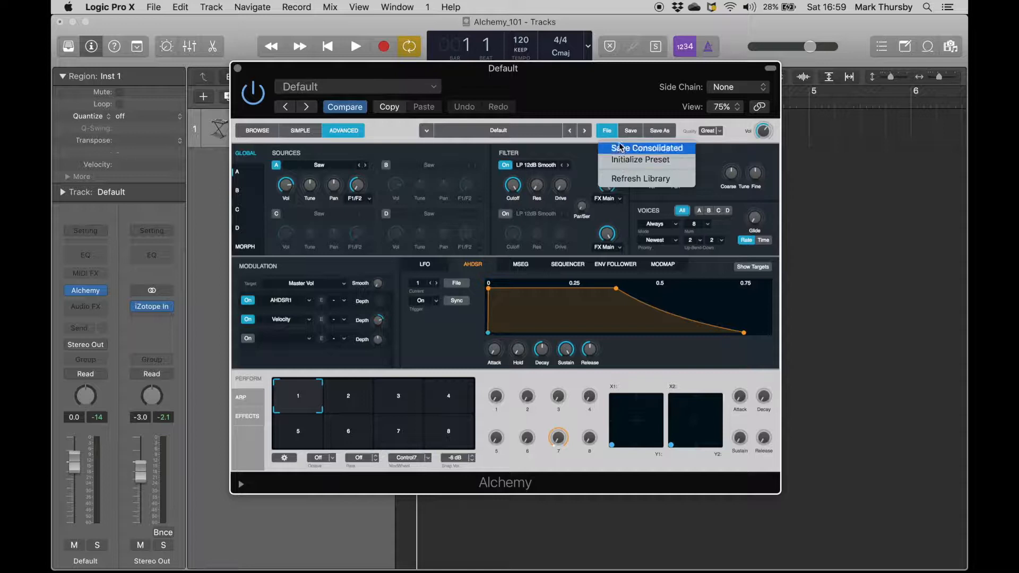
left_click(583, 83)
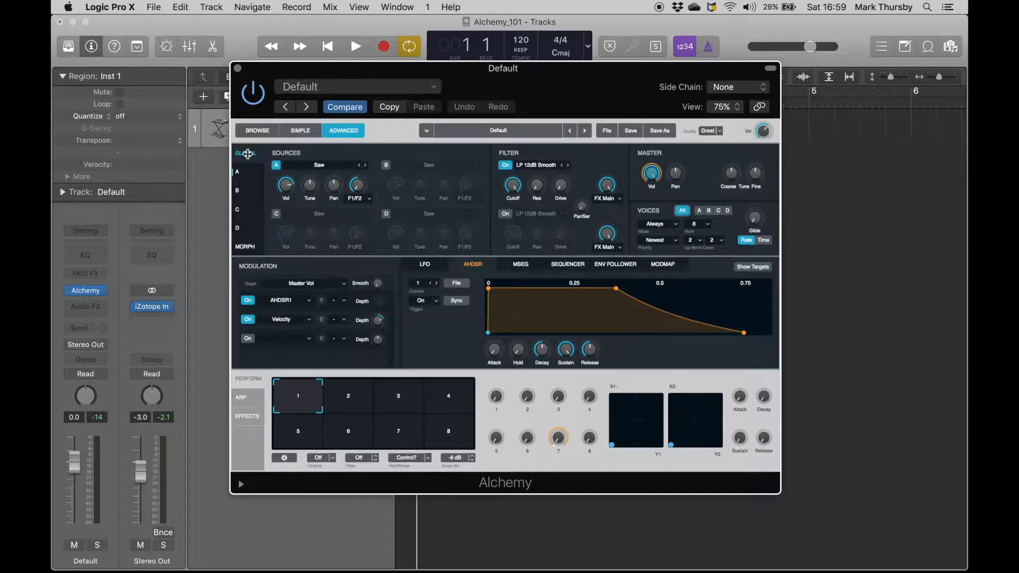
Show the detailed settings of source A and play the region to hear its Saw oscillator.
left_click(239, 171)
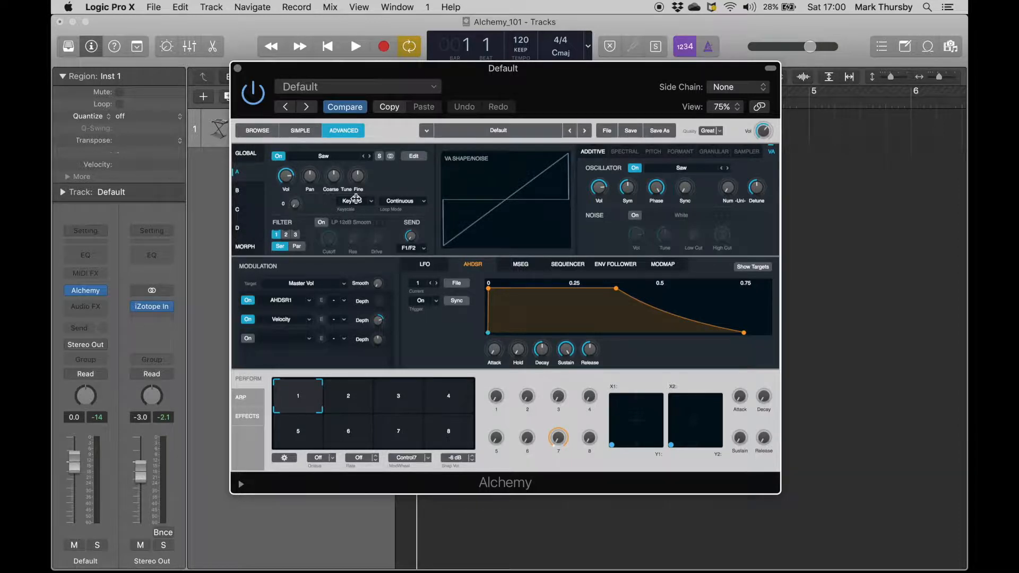
key("space")
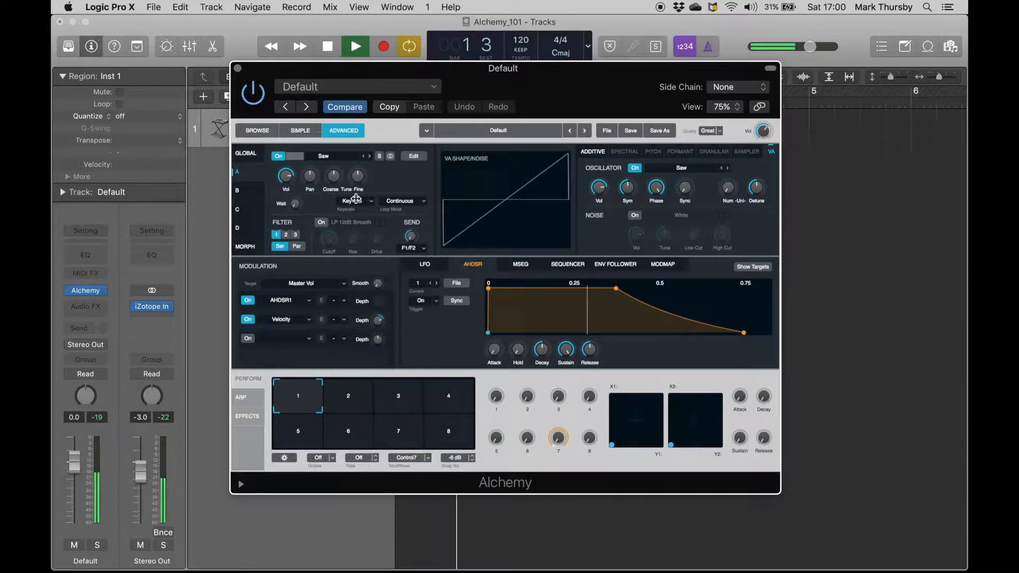
key("space")
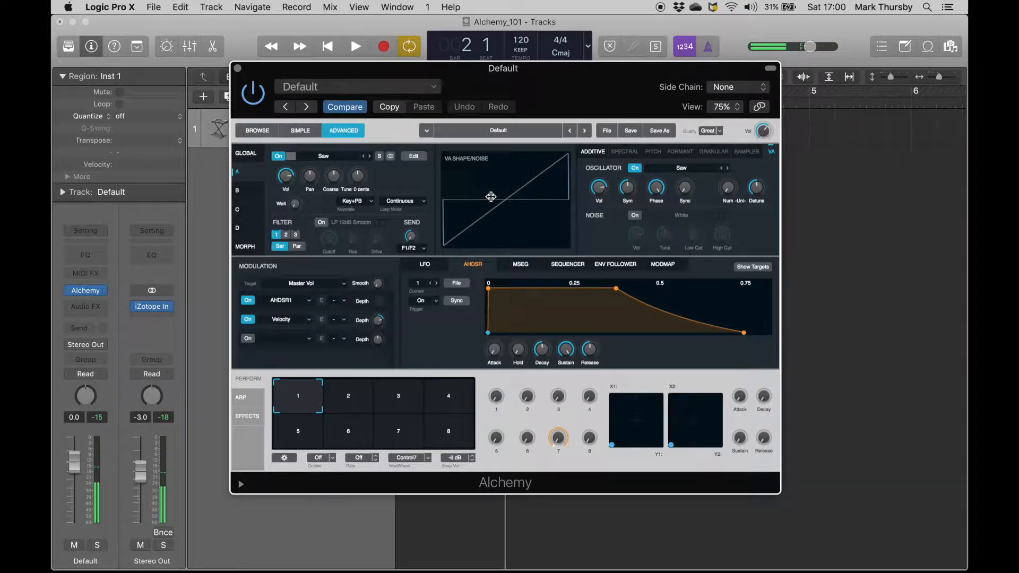
key("space")
key("space")
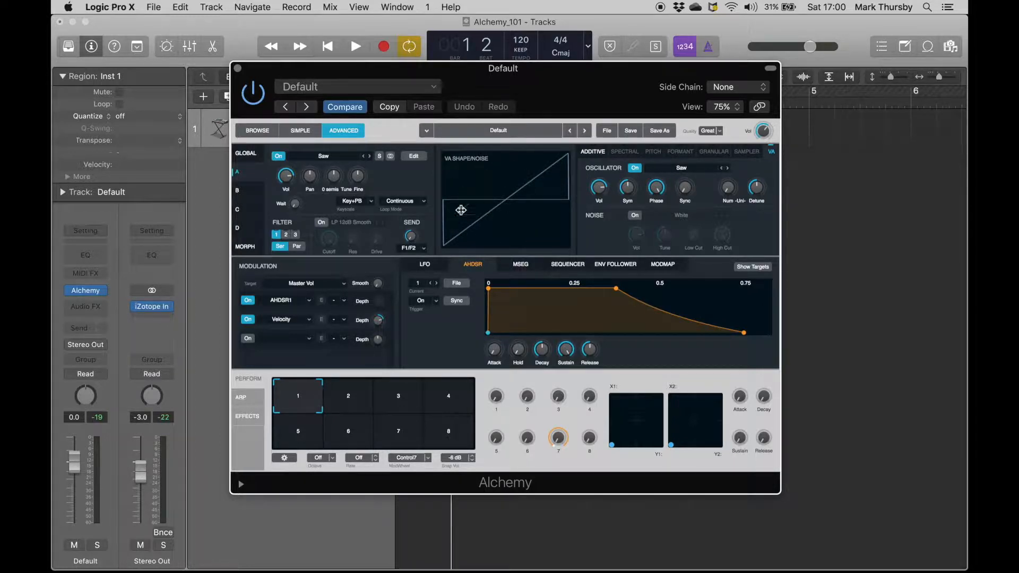
Try different volume levels for source A while the region plays.
key("space")
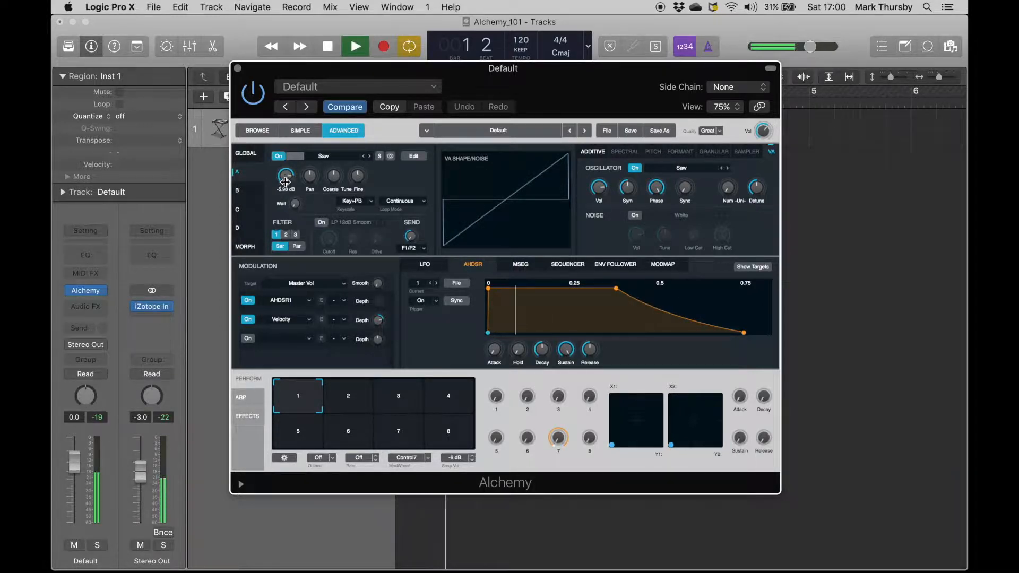
mouse_move(286, 179)
left_mouse_down()
mouse_move(317, 306)
mouse_move(283, 171)
left_mouse_up()
key("space")
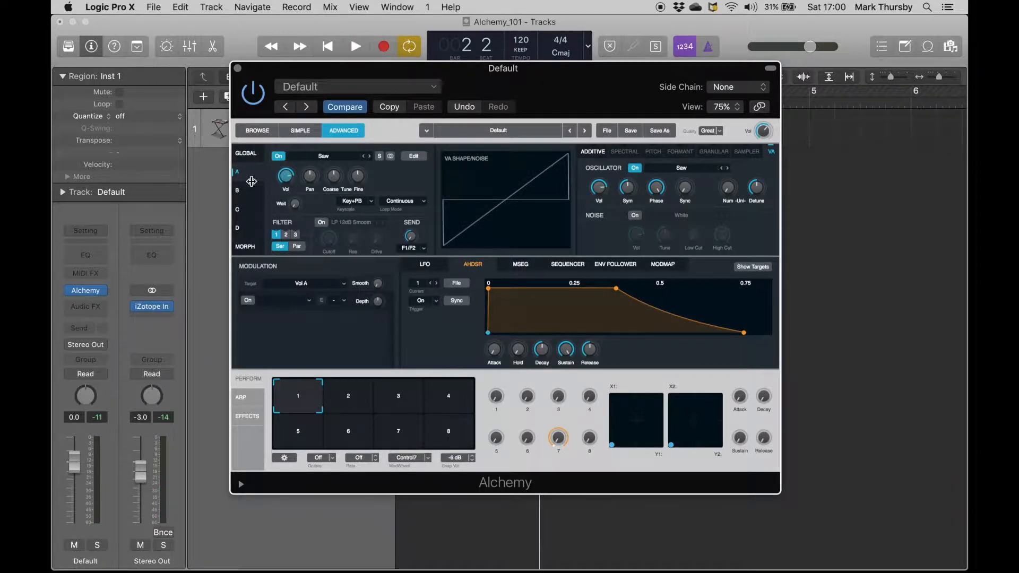
Try different coarse tunings for source A during playback, then reset the coarse tuning to its default.
mouse_move(277, 186)
mouse_move(333, 179)
key("space")
mouse_move(335, 177)
left_mouse_down()
mouse_move(337, 139)
mouse_move(345, 250)
mouse_move(330, 176)
left_mouse_up()
key("space")
double_click(334, 178)
Try changing source A's fine tuning during playback, return it to 0 cents and play the region again.
key("space")
mouse_move(357, 176)
left_mouse_down()
mouse_move(357, 129)
mouse_move(380, 262)
mouse_move(357, 175)
left_mouse_up()
key("space")
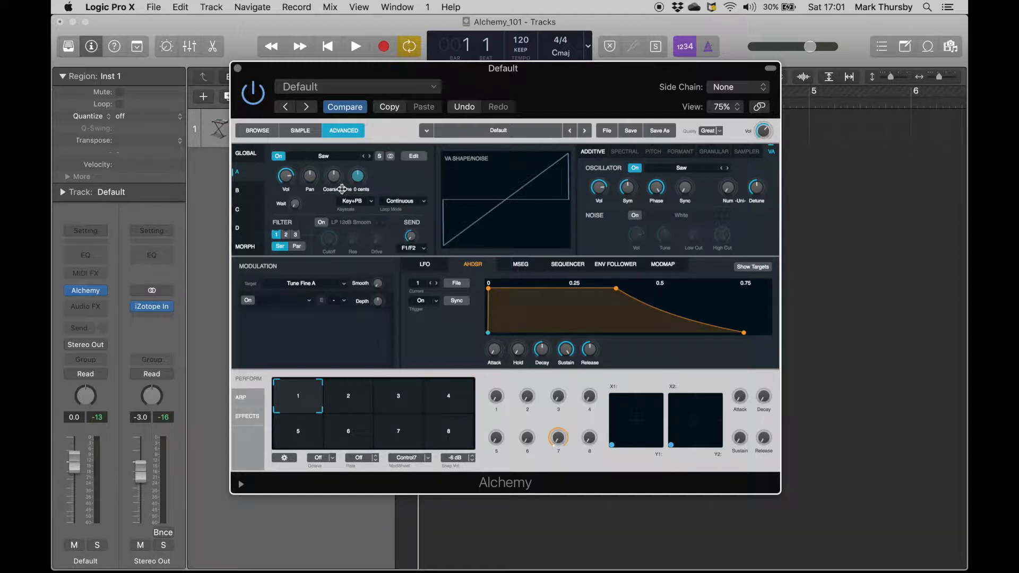
key("space")
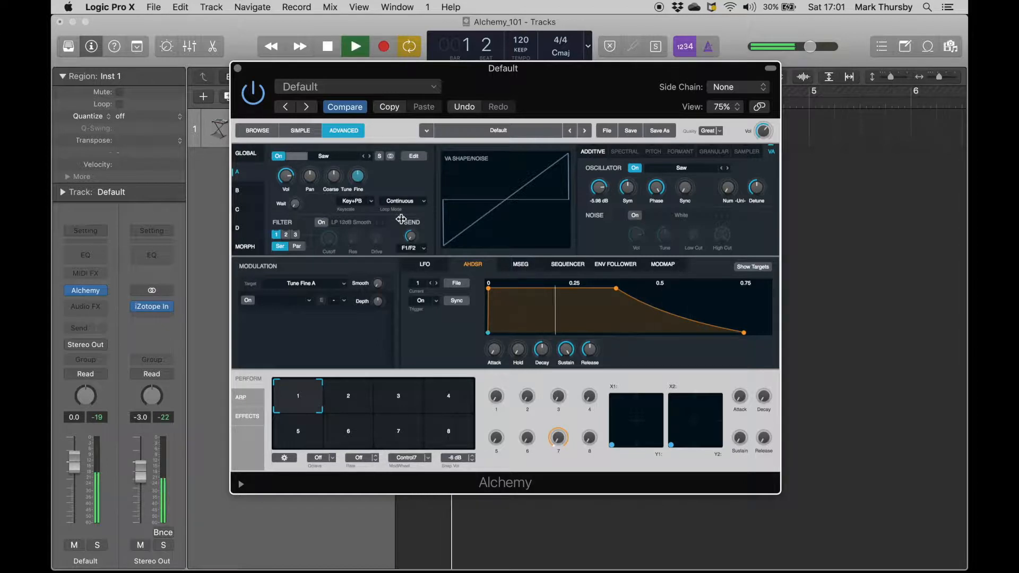
key("space")
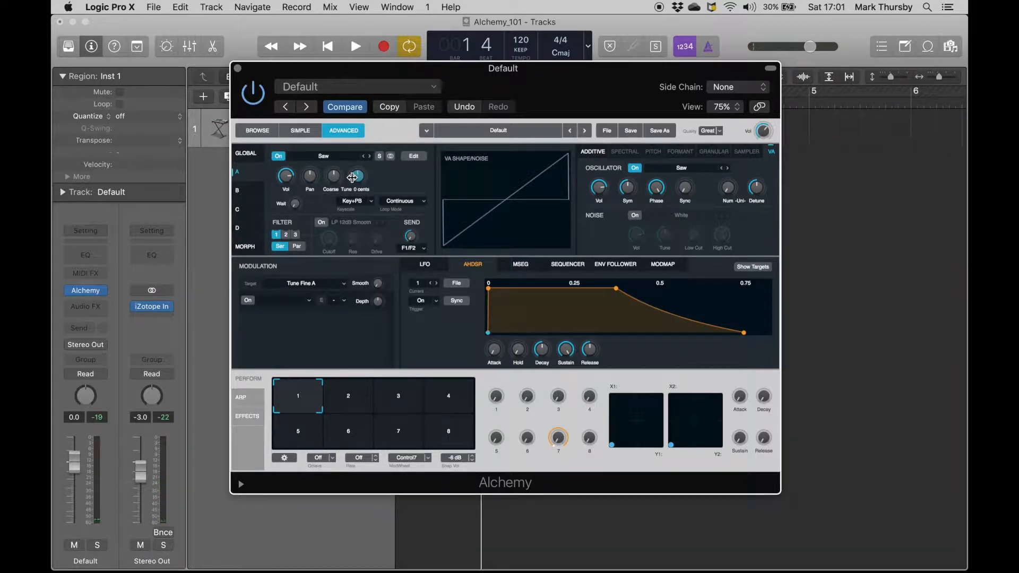
Load the Eighties Notch waveform from the Complex VA category into source A and play the region with it.
left_click(325, 157)
mouse_move(381, 183)
mouse_move(449, 194)
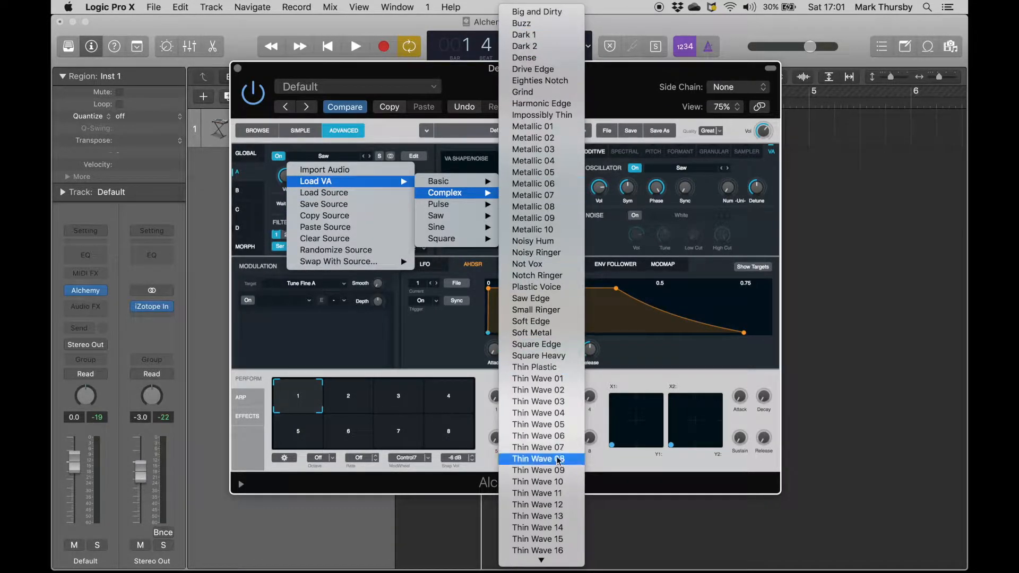
mouse_move(548, 563)
scroll(531, 134, "up", 3)
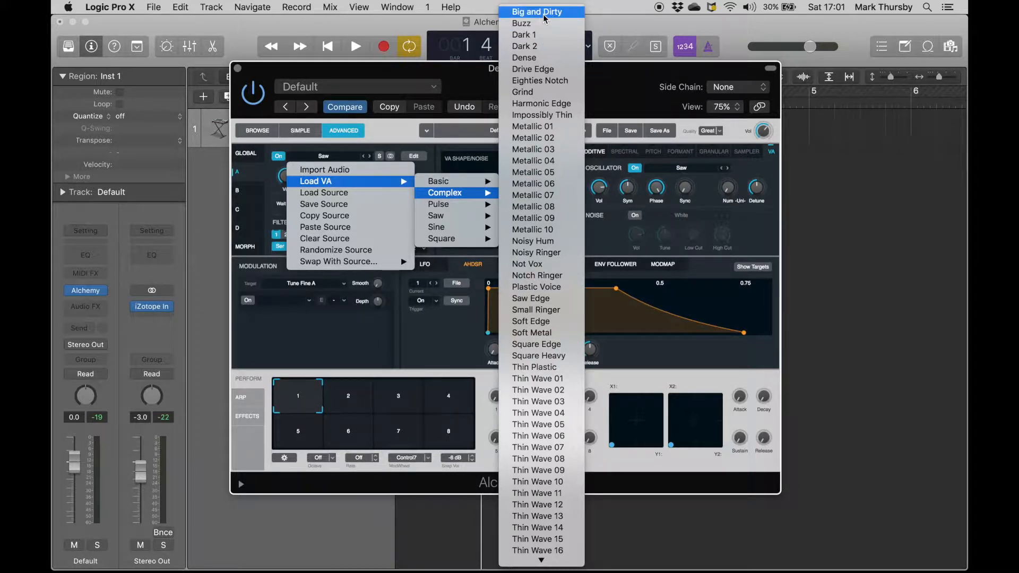
left_click(530, 83)
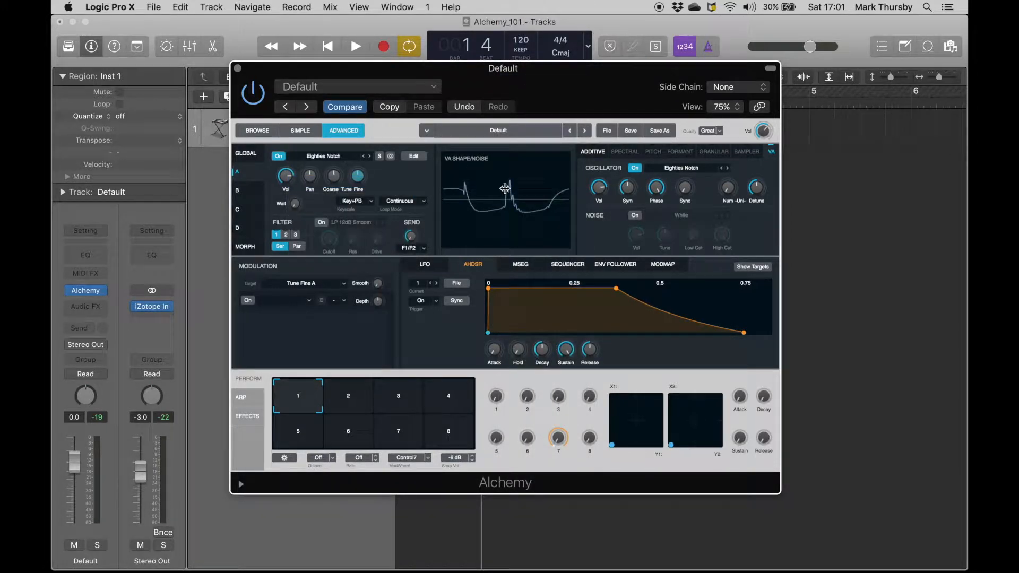
key("space")
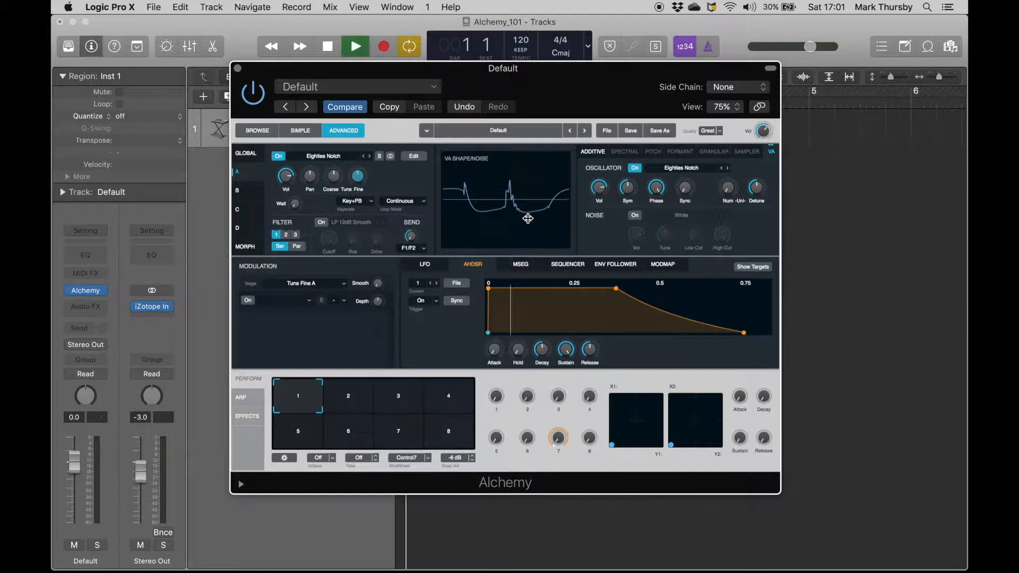
mouse_move(534, 67)
left_mouse_down()
mouse_move(601, 285)
mouse_move(539, 85)
left_mouse_up()
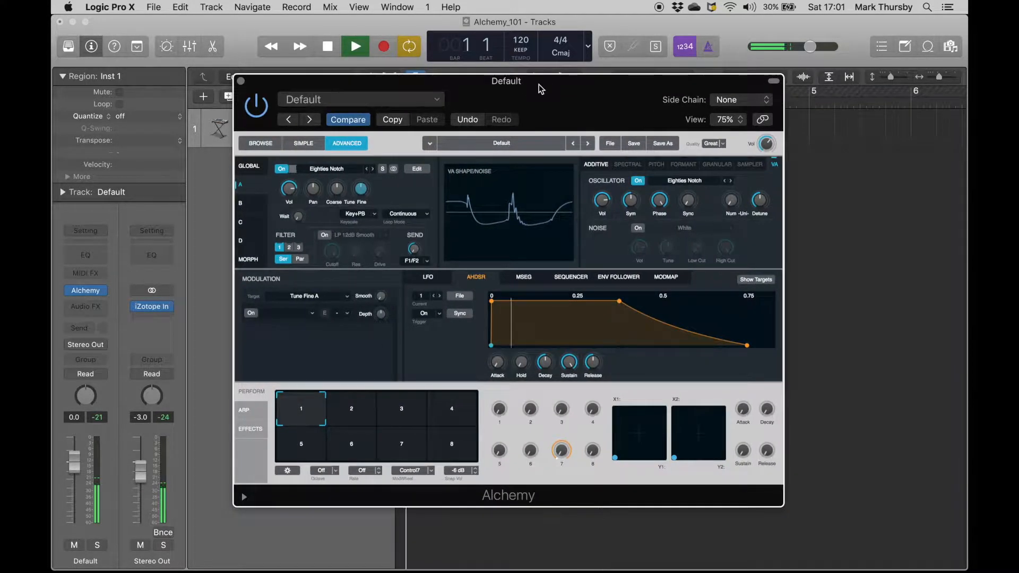
Try different Sync amounts for source A's oscillator during playback, ending at 12 semis.
key("space")
key("space")
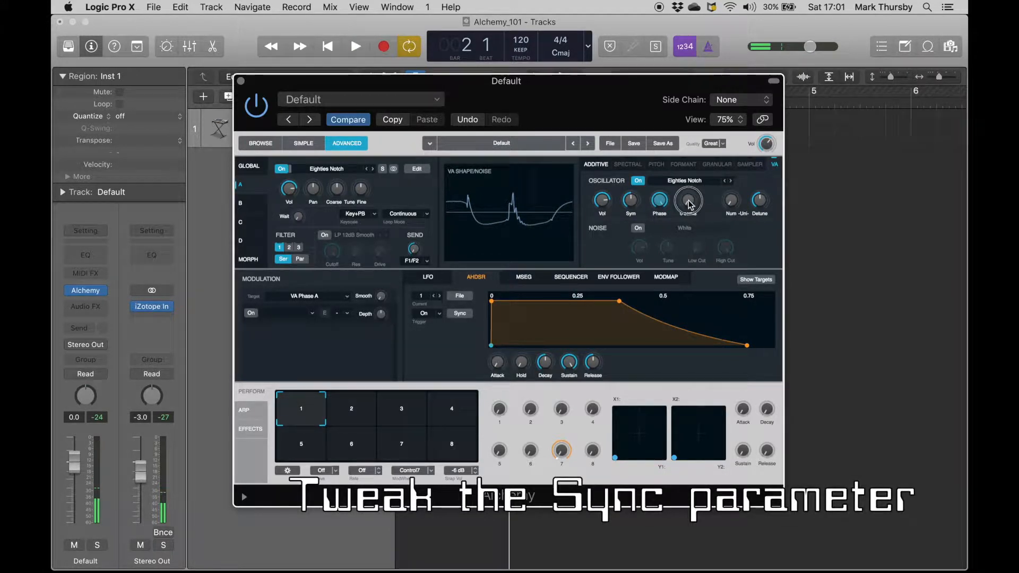
key("space")
mouse_move(688, 200)
left_mouse_down()
mouse_move(694, 106)
mouse_move(697, 208)
left_mouse_up()
key("space")
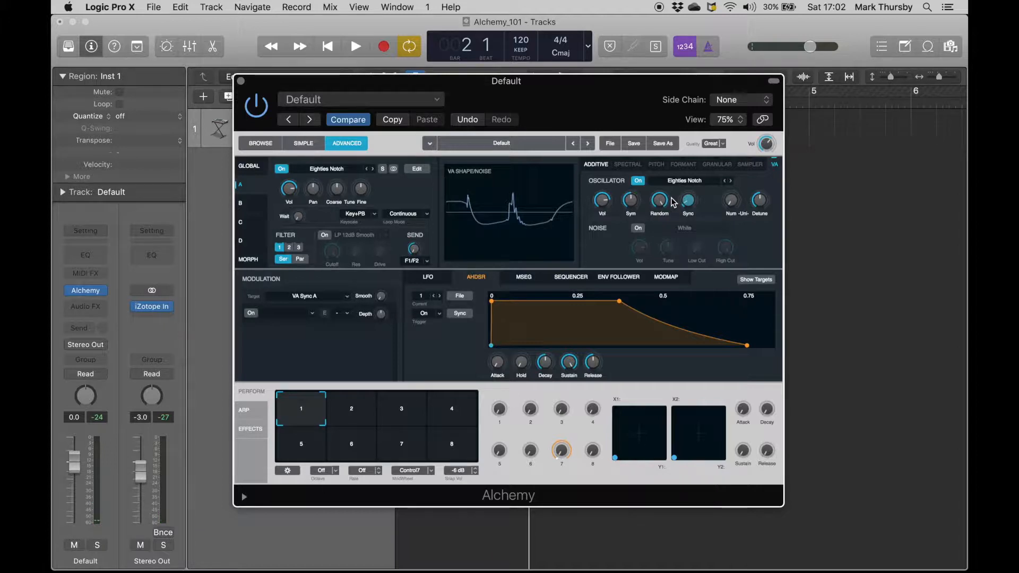
key("space")
left_click_drag(690, 202, 682, 228)
key("space")
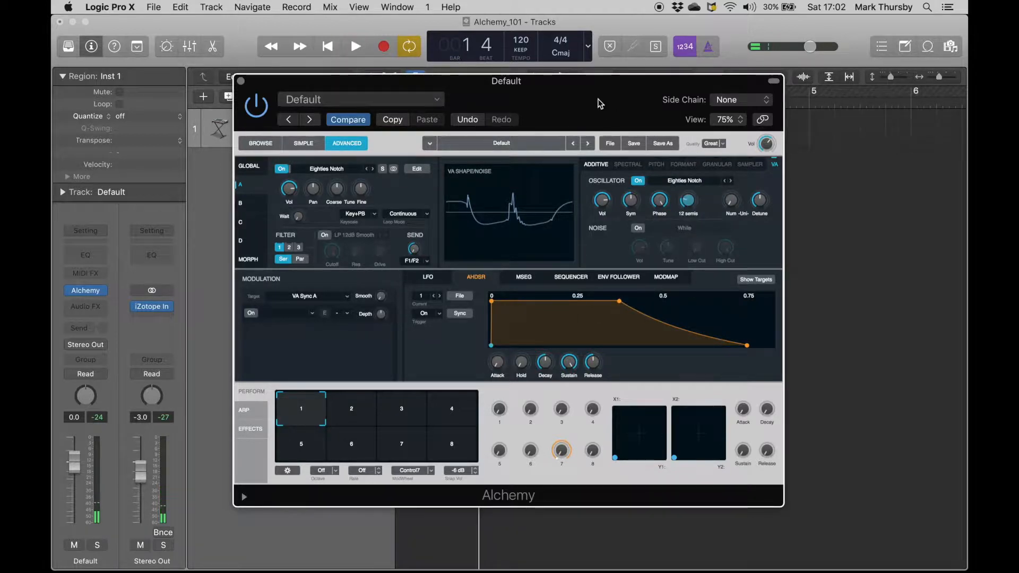
Move the plug-in window up slightly and add LFO1 (Sine) as a modulation source for the oscillator's Sync parameter.
left_click_drag(574, 86, 567, 69)
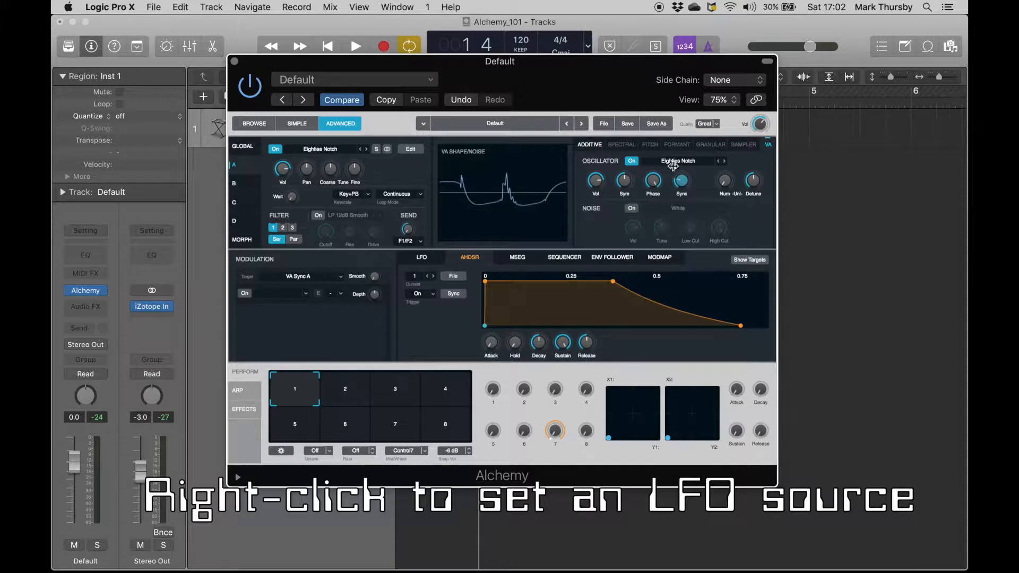
right_click(682, 182)
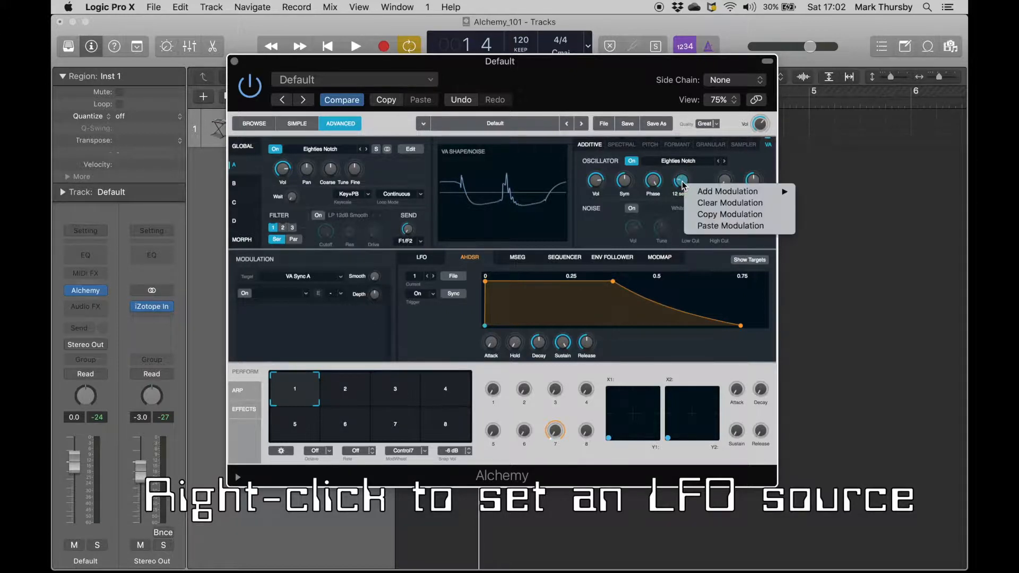
mouse_move(701, 192)
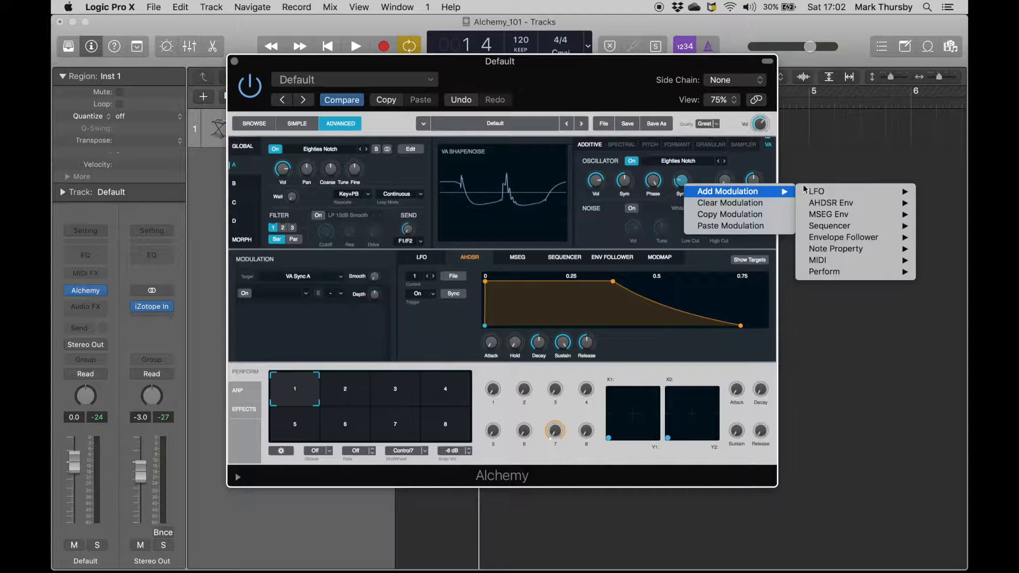
mouse_move(810, 192)
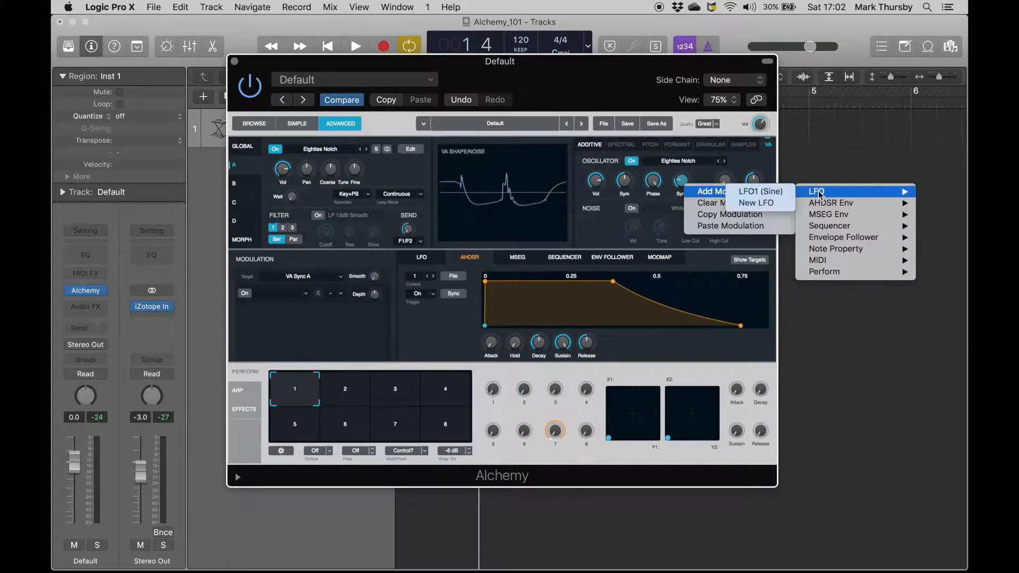
left_click(751, 192)
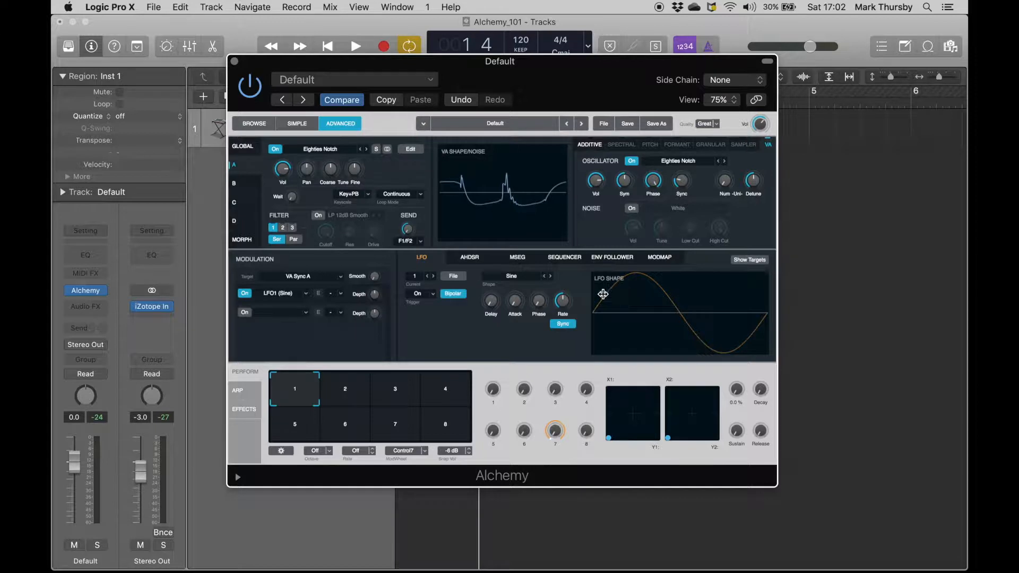
Raise the LFO1 modulation depth on Sync to 42.1 st while the region plays.
key("space")
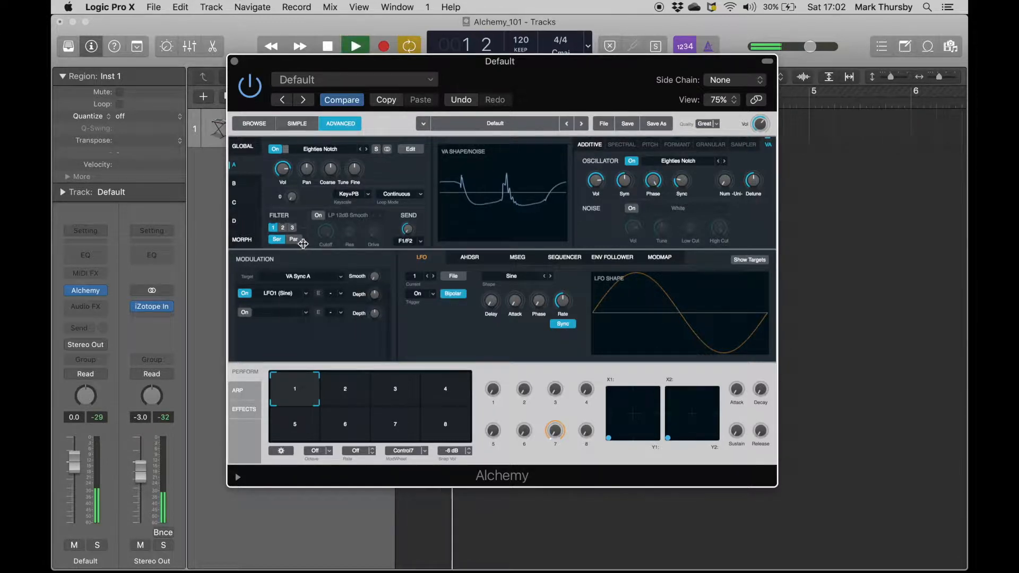
left_click_drag(374, 294, 375, 280)
key("space")
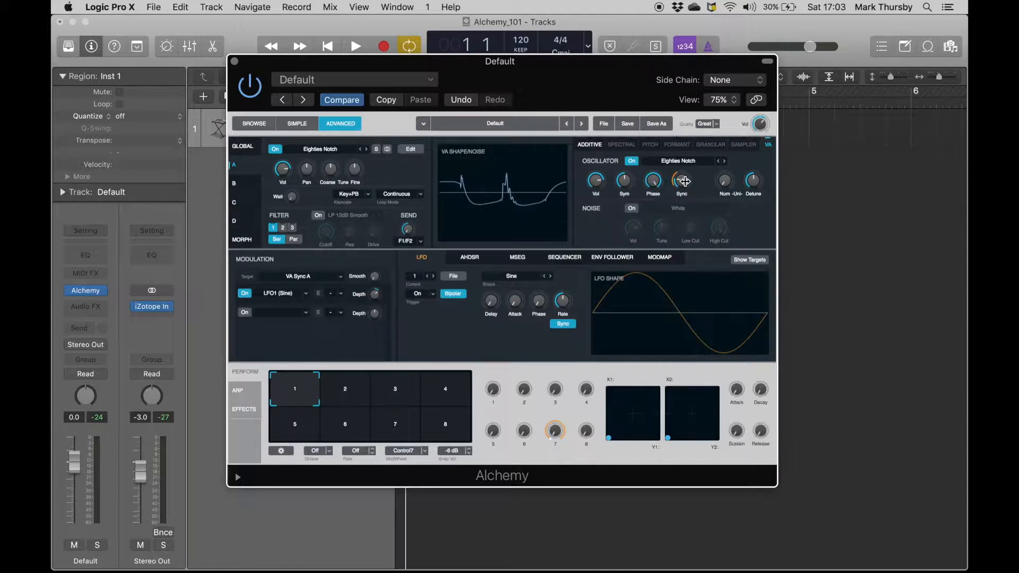
key("space")
left_click_drag(374, 293, 373, 270)
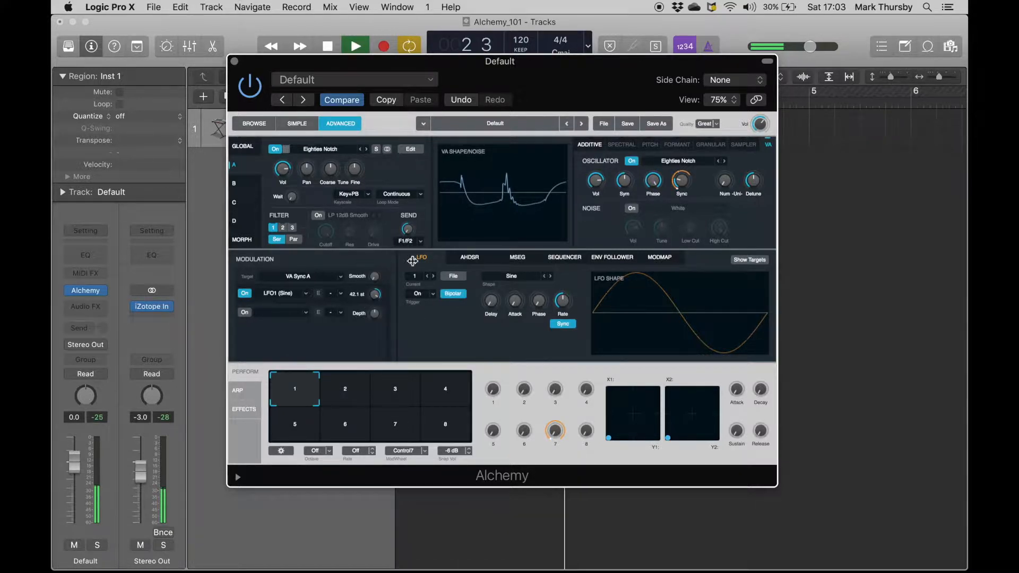
Try a higher Sync amount during playback, then reduce the LFO1 modulation depth and bring Sync down to 15 semis.
left_click_drag(672, 185, 687, 160)
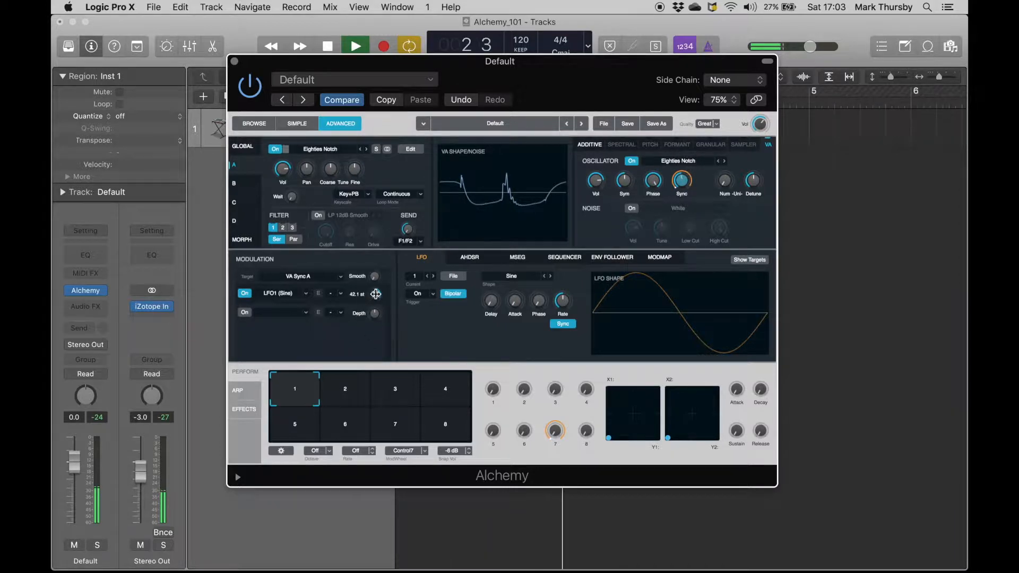
left_click_drag(374, 295, 380, 325)
left_click_drag(683, 181, 682, 195)
key("space")
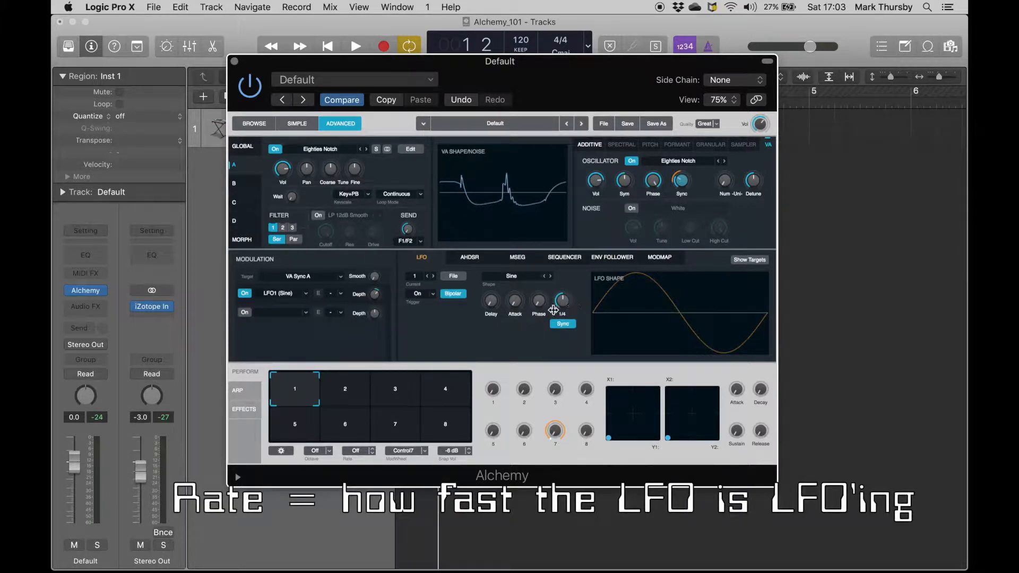
Set the synced rate of LFO 1 to 1 during playback and replay the region to hear the modulation.
key("space")
left_click_drag(567, 306, 556, 304)
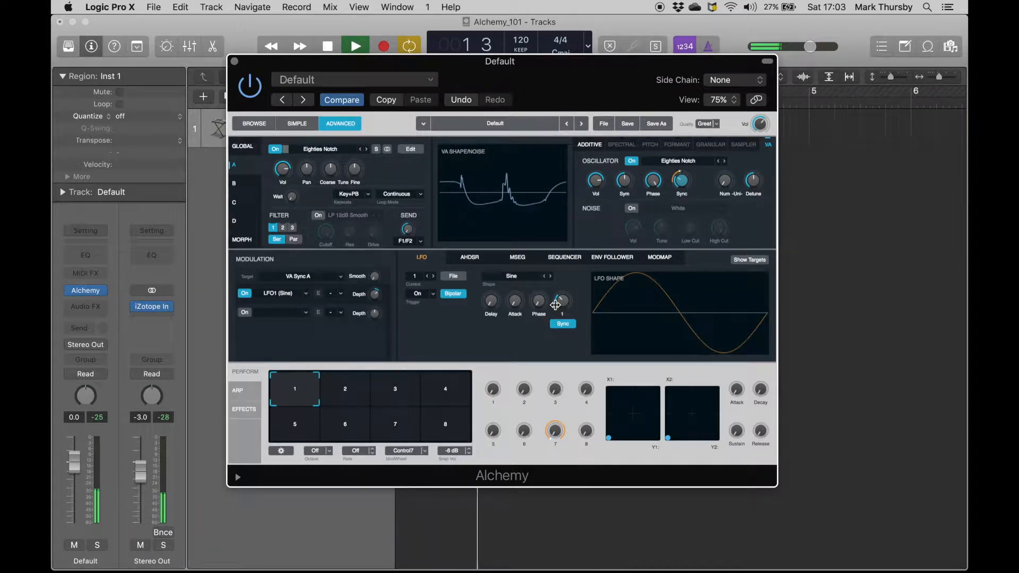
key("space")
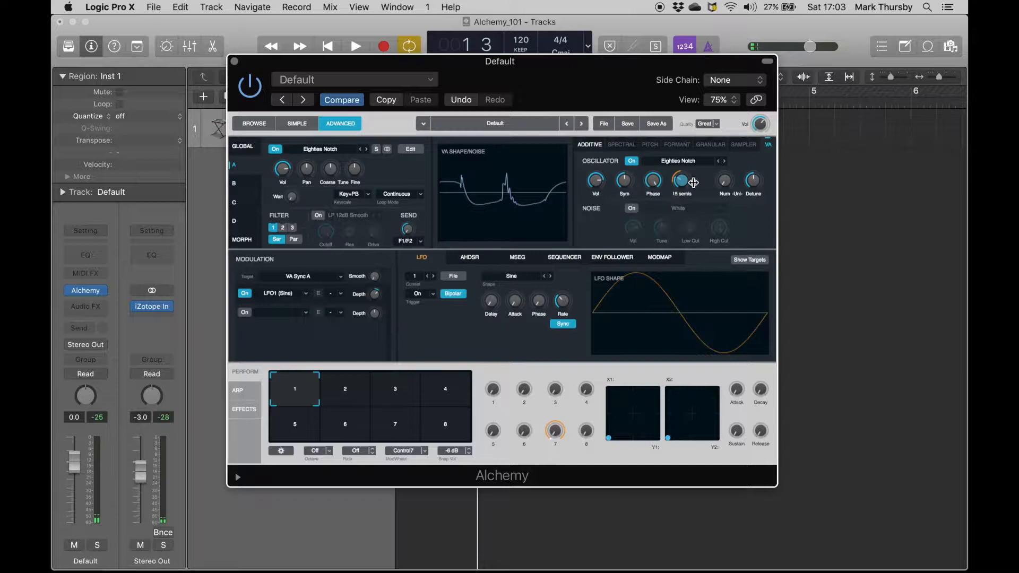
key("space")
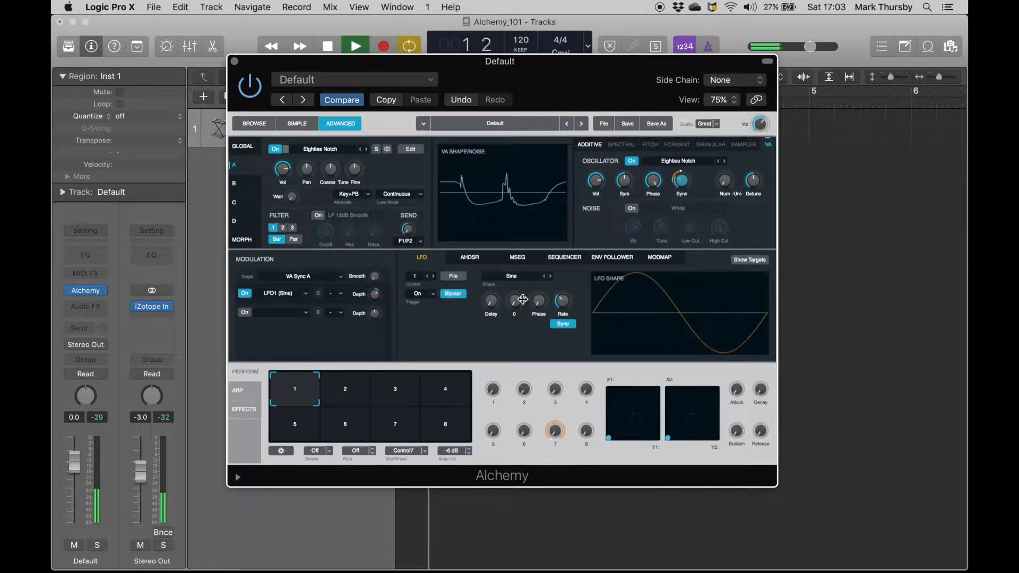
key("space")
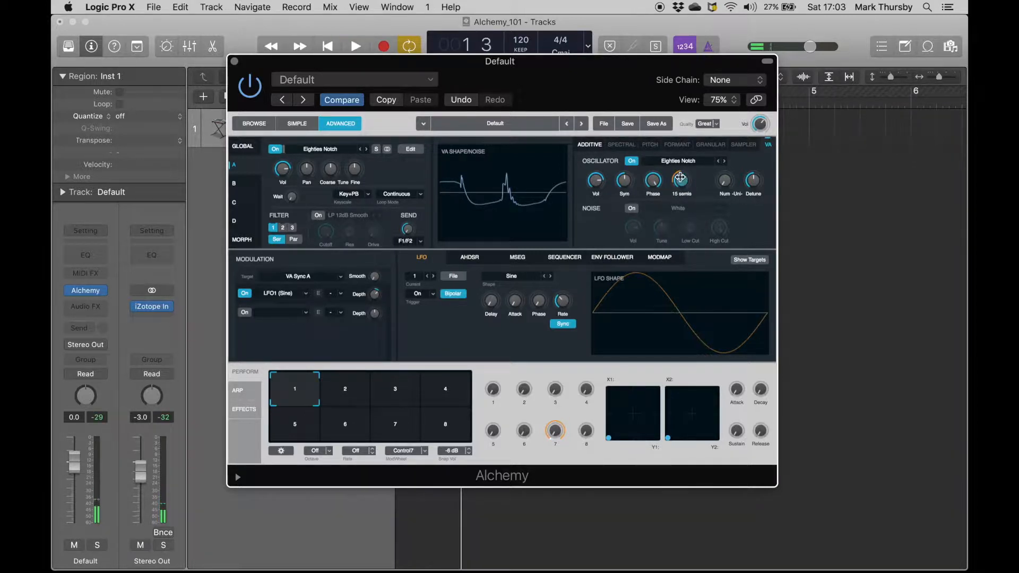
key("space")
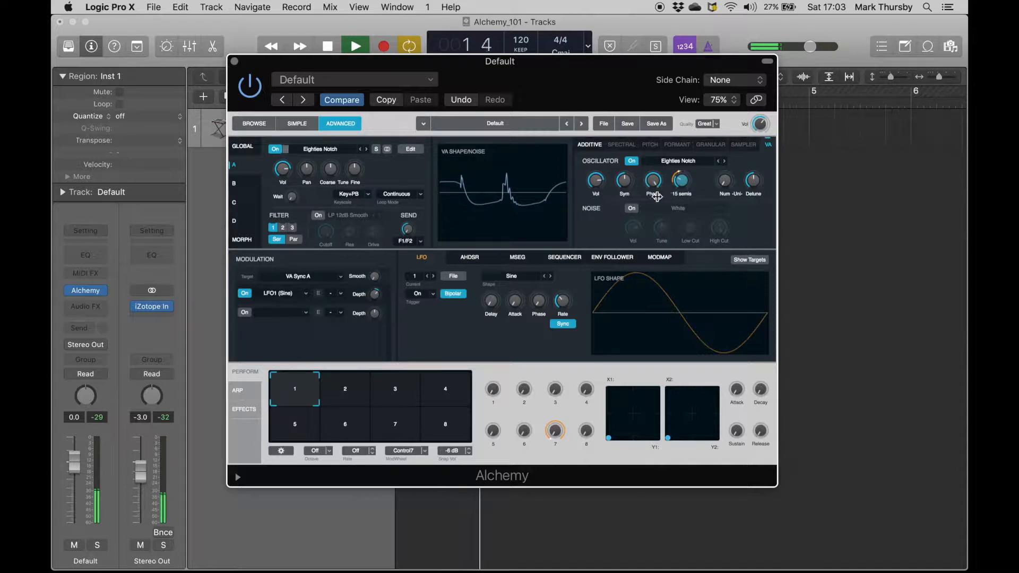
key("space")
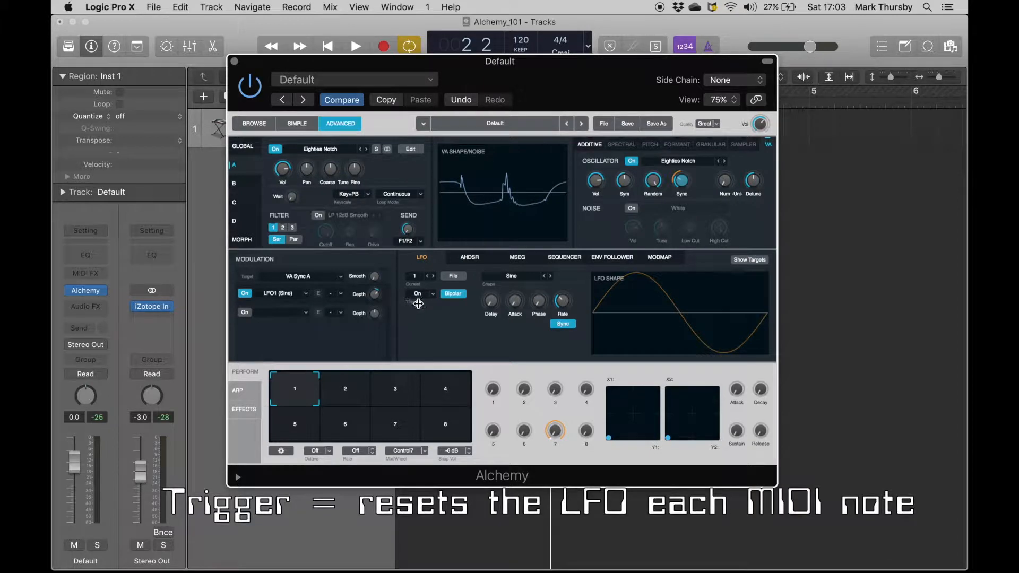
Set the LFO 1 trigger to Off and play the region with it.
left_click(436, 291)
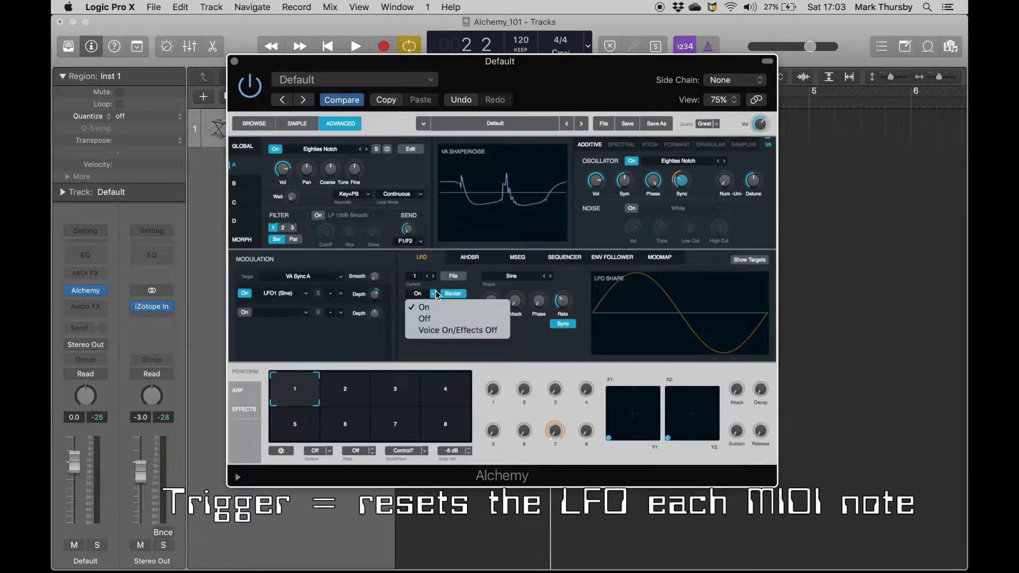
left_click(427, 317)
key("space")
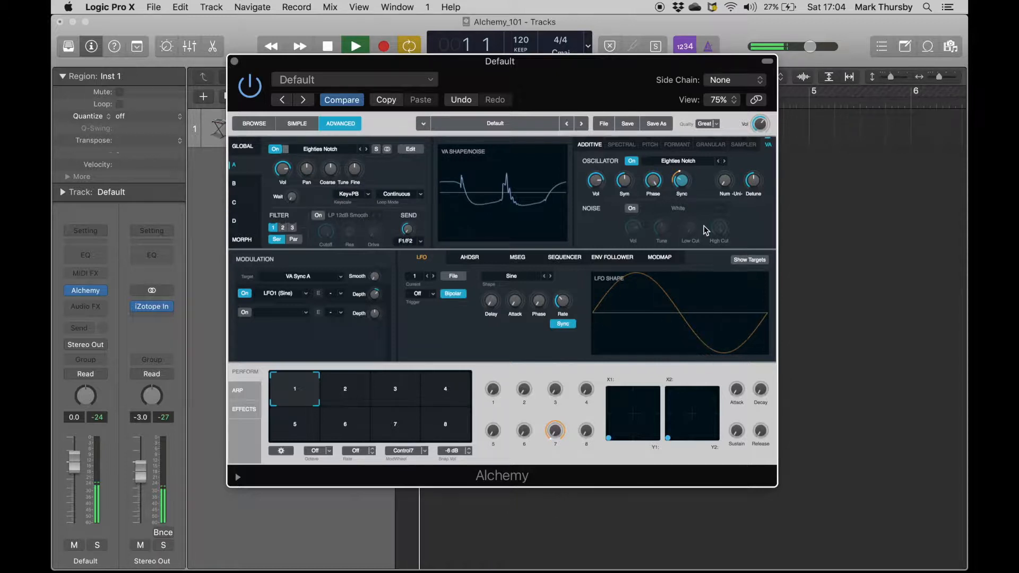
key("space")
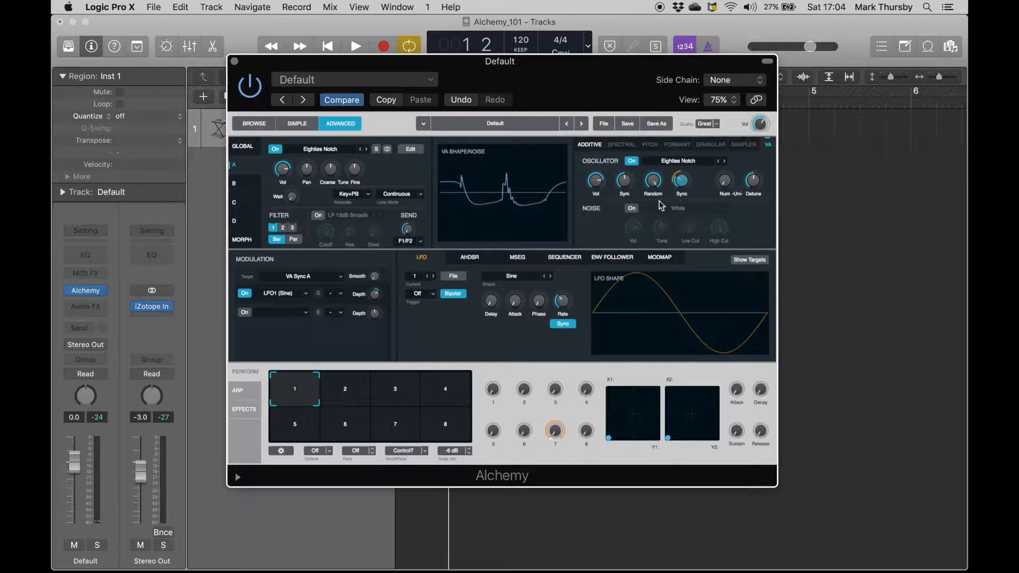
Set the oscillator's Sync to 13 semis and play the region, briefly viewing the global settings before returning to source A.
left_click_drag(683, 187, 681, 191)
key("space")
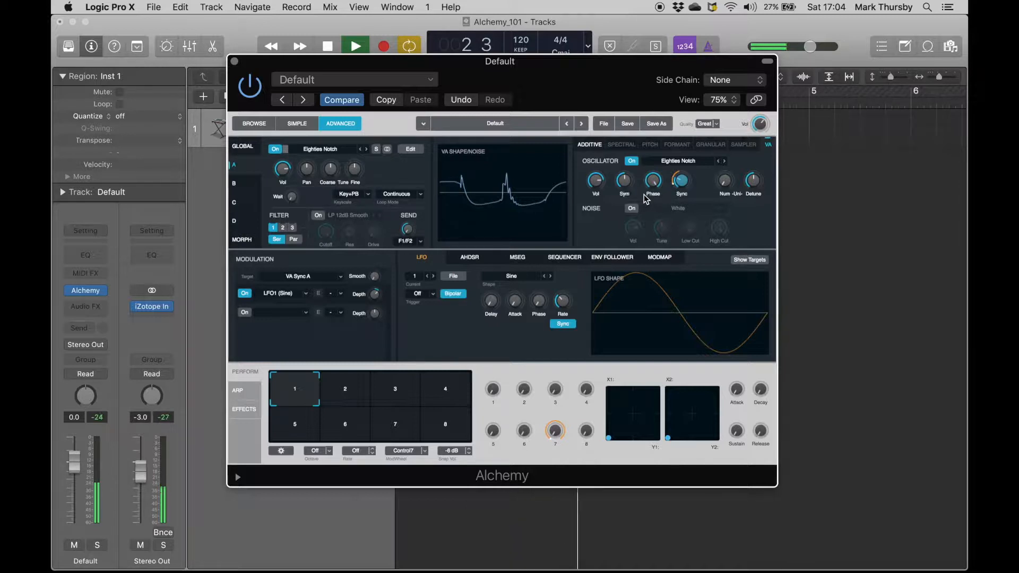
key("space")
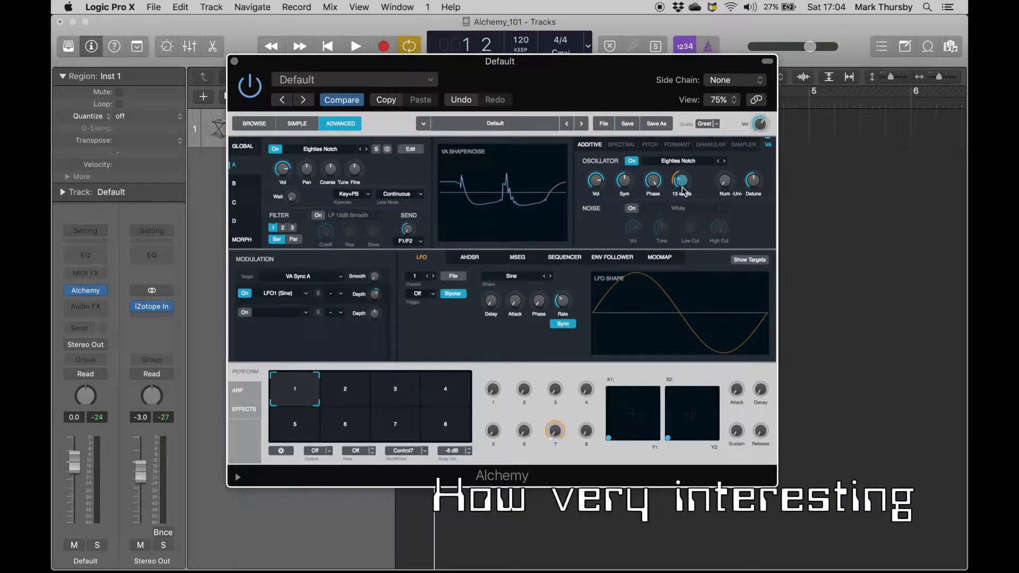
key("space")
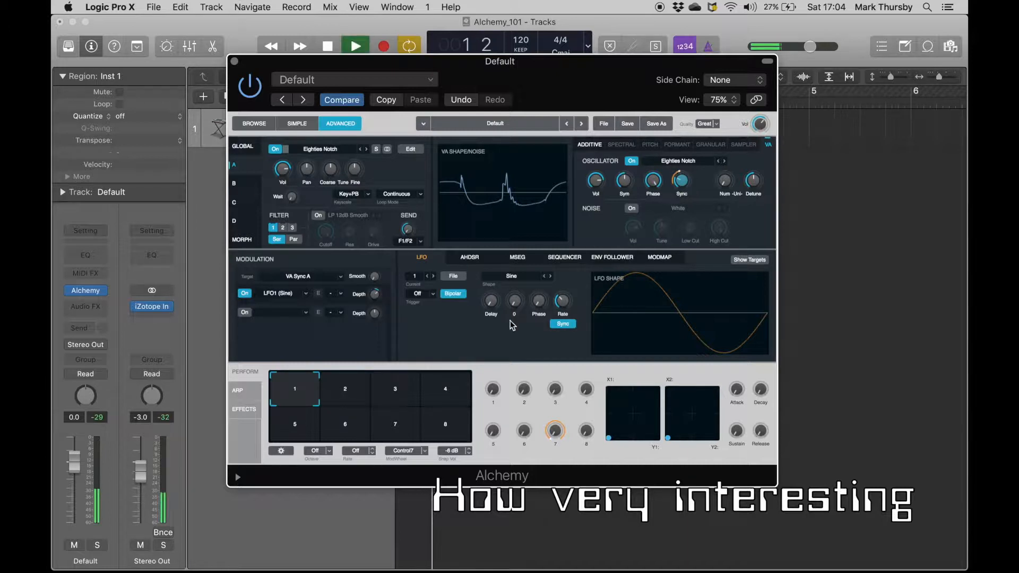
left_click(242, 149)
left_click(243, 166)
key("space")
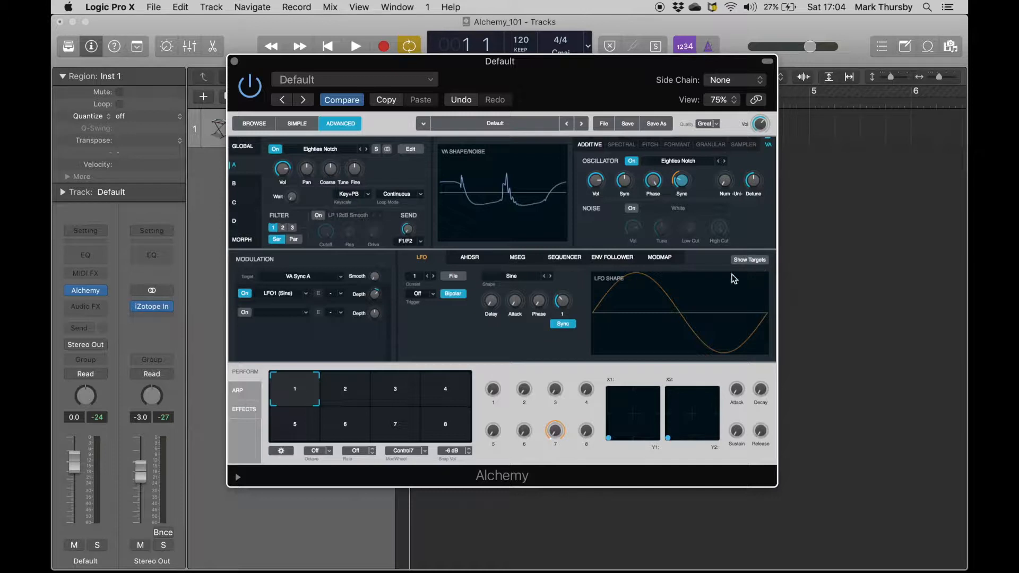
Show AHDSR envelope 1 and lengthen its hold and its attack, the attack to about 0.4 s, during playback.
left_click(470, 257)
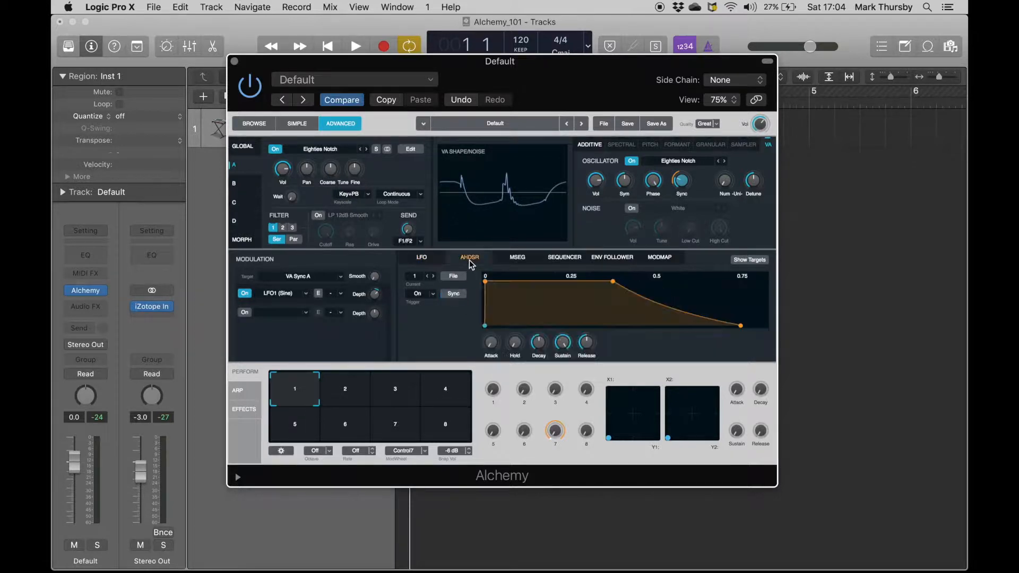
key("space")
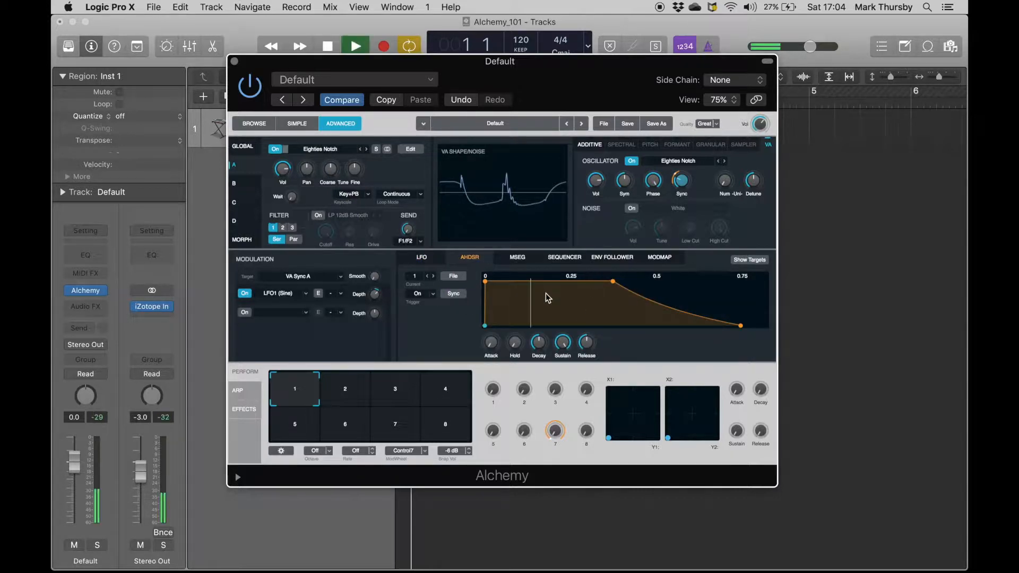
left_click_drag(485, 281, 511, 282)
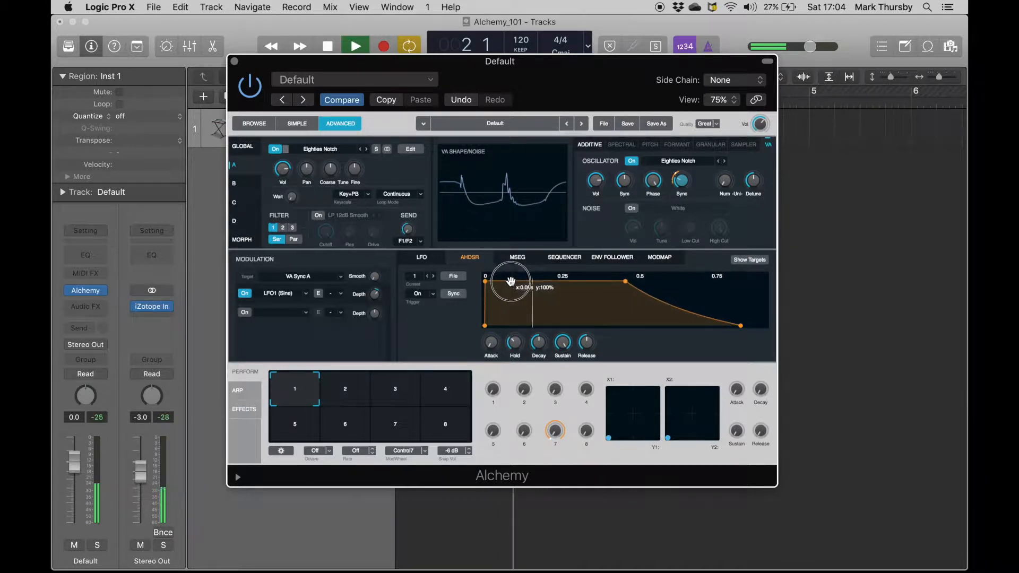
mouse_move(492, 343)
left_mouse_down()
mouse_move(497, 303)
mouse_move(492, 325)
left_mouse_up()
key("space")
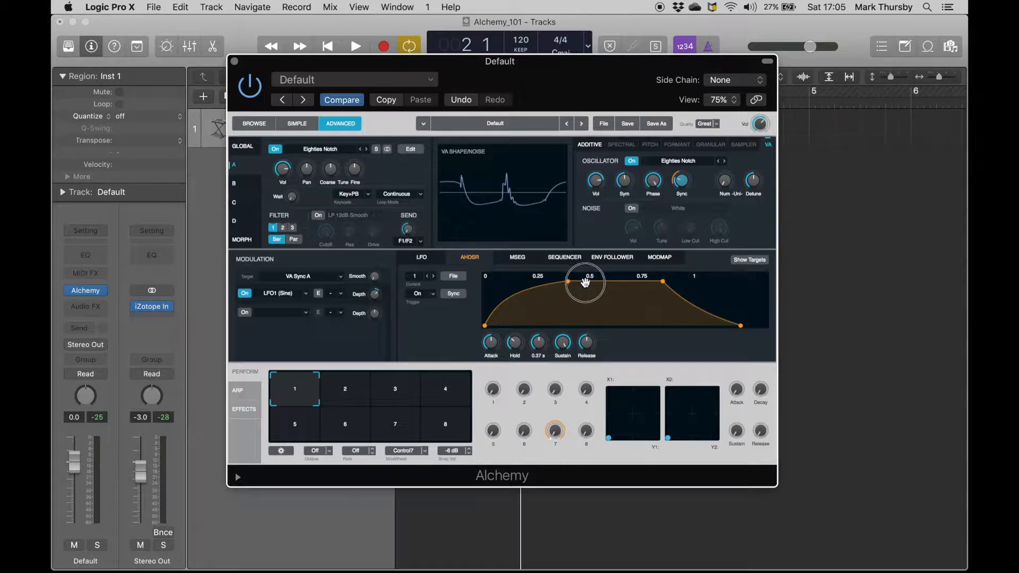
Set the AHDSR hold to 0.0 s, adjust the decay and shorten the attack to 0.059 s, then reposition the plug-in window.
key("space")
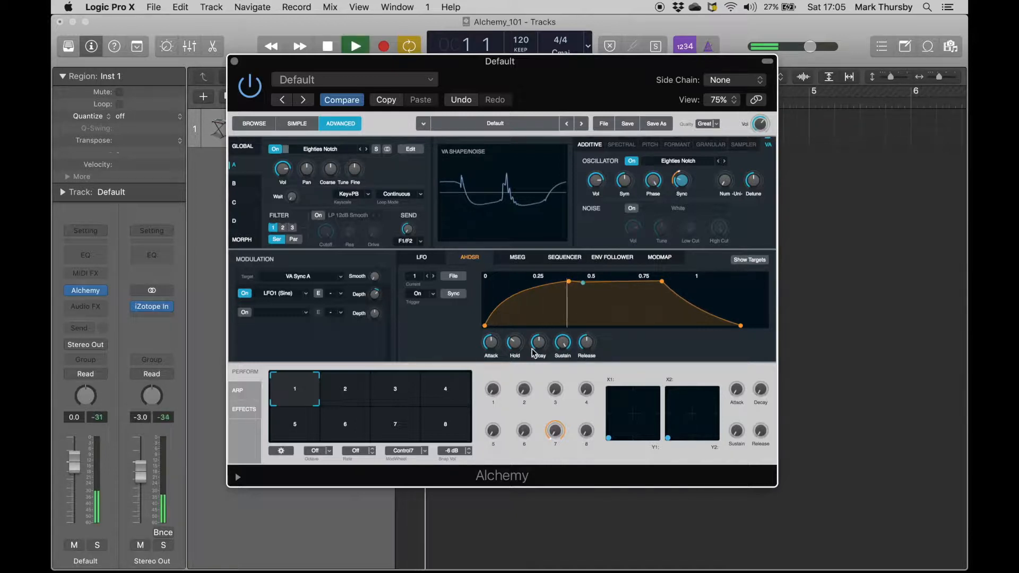
left_click(515, 344)
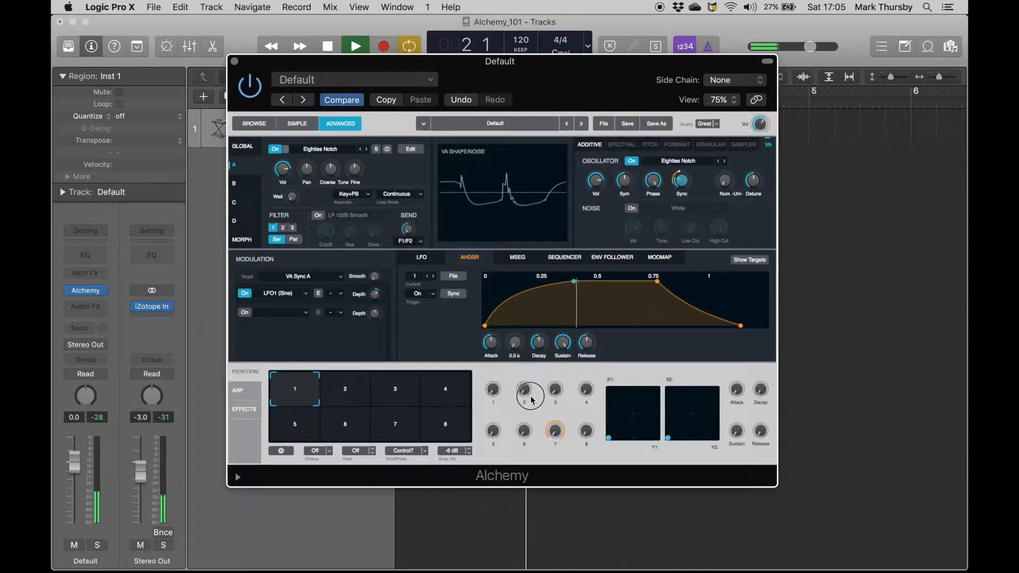
mouse_move(538, 343)
left_mouse_down()
mouse_move(546, 365)
mouse_move(550, 343)
left_mouse_up()
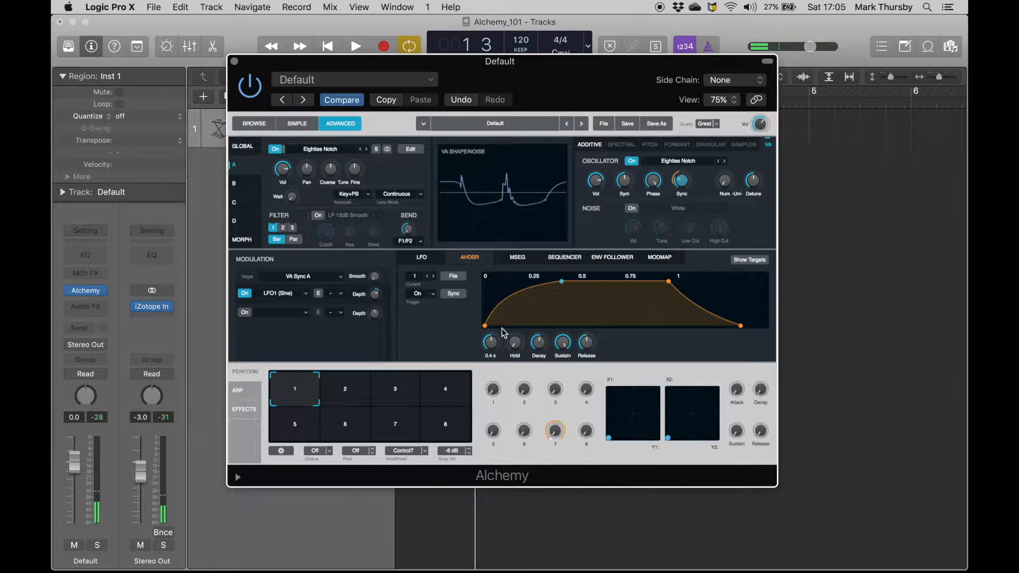
left_click_drag(489, 346, 489, 361)
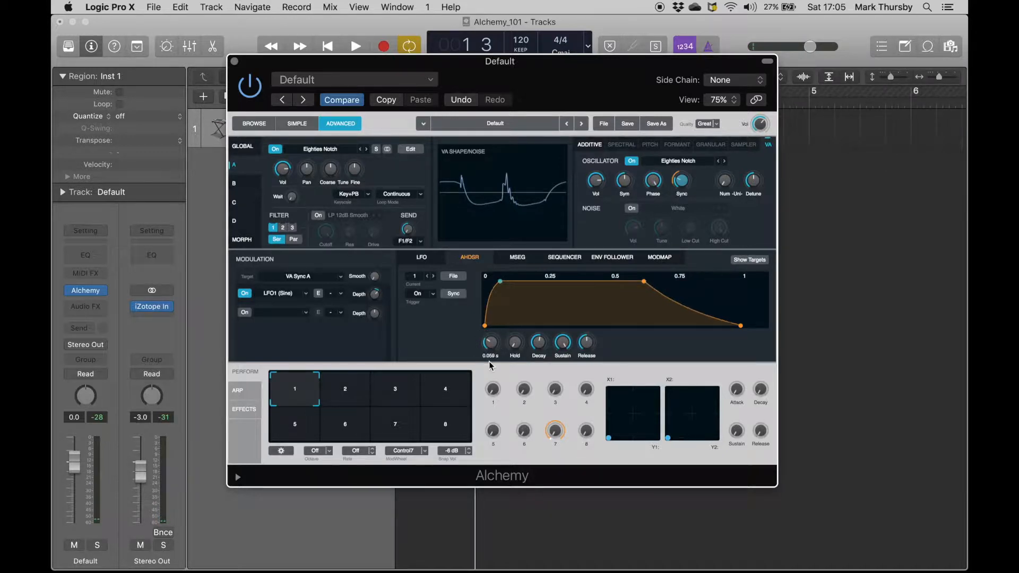
left_click_drag(440, 60, 510, 78)
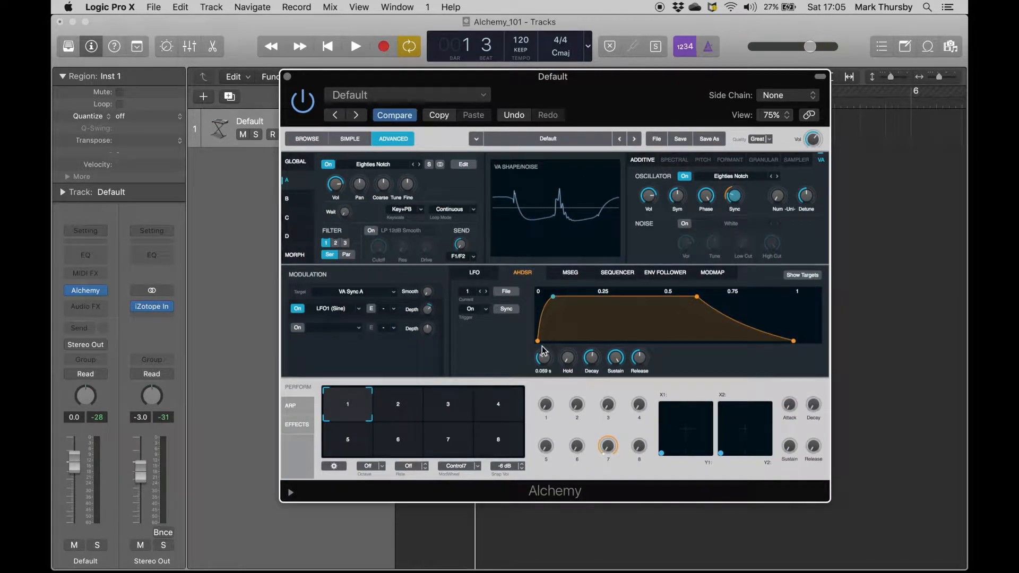
Lower the AHDSR sustain, add a short hold and shorten the decay while the region plays.
left_click_drag(614, 359, 621, 415)
key("space")
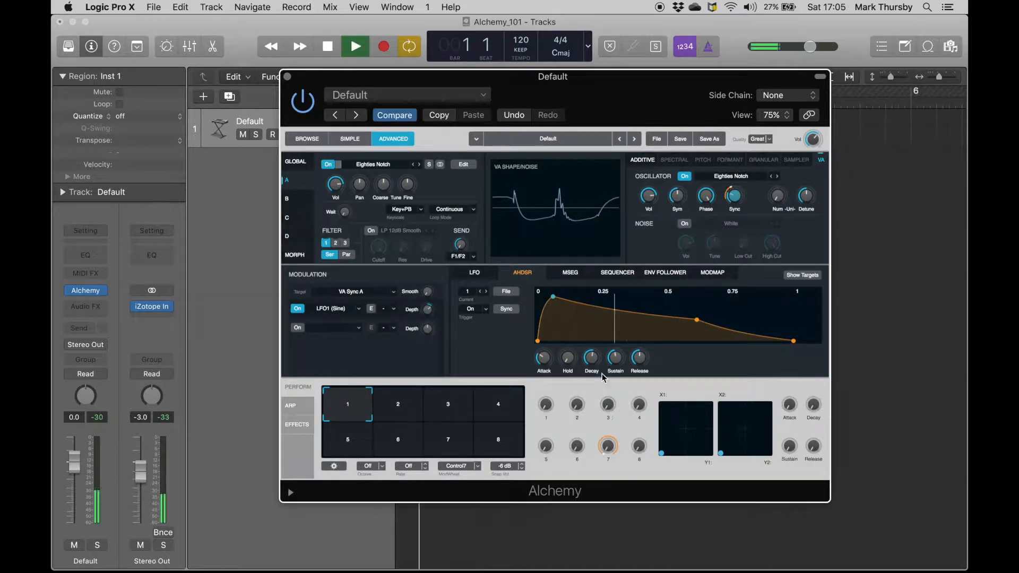
left_click_drag(591, 359, 565, 311)
left_click_drag(614, 358, 613, 370)
key("space")
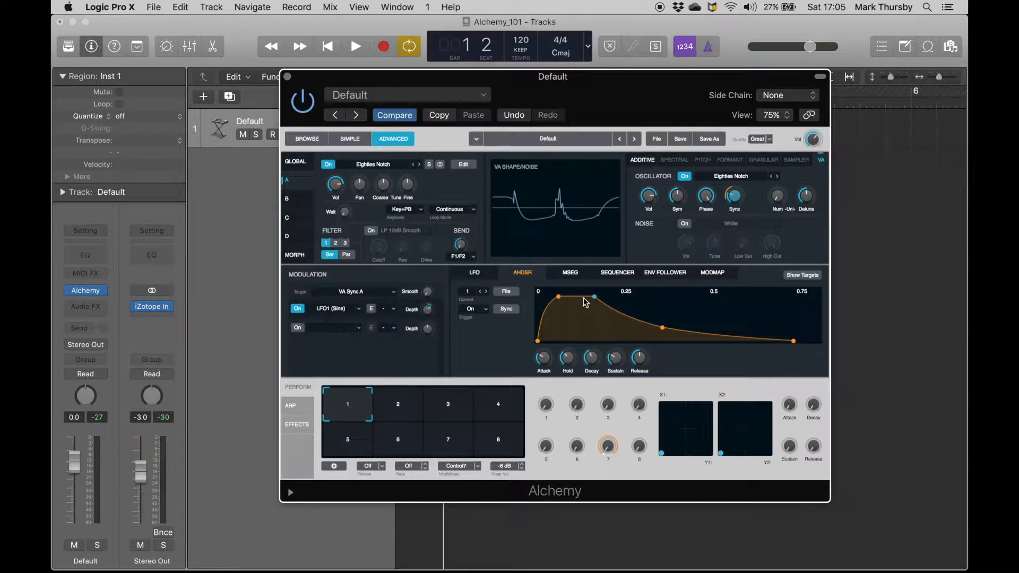
Set the AHDSR sustain to 55.6 % and the hold to 0.1 s, shorten the decay and release, and play the region.
key("space")
left_click_drag(590, 365, 607, 414)
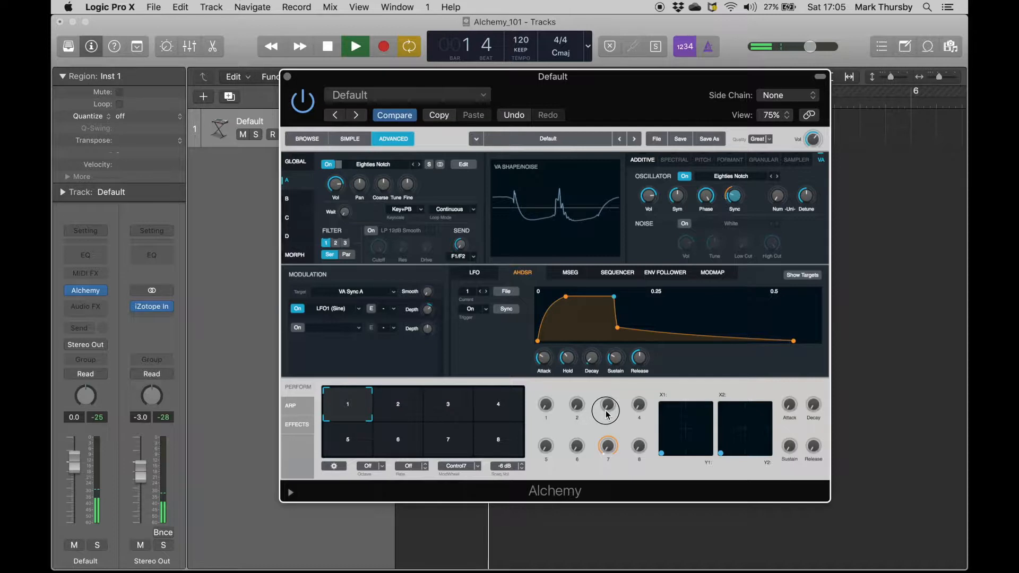
left_click_drag(593, 357, 639, 376)
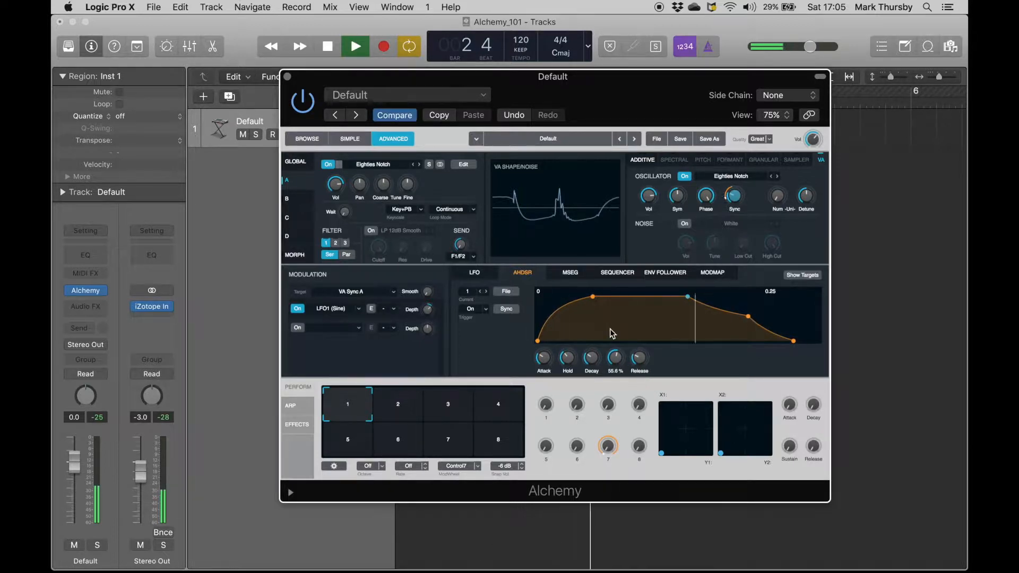
key("space")
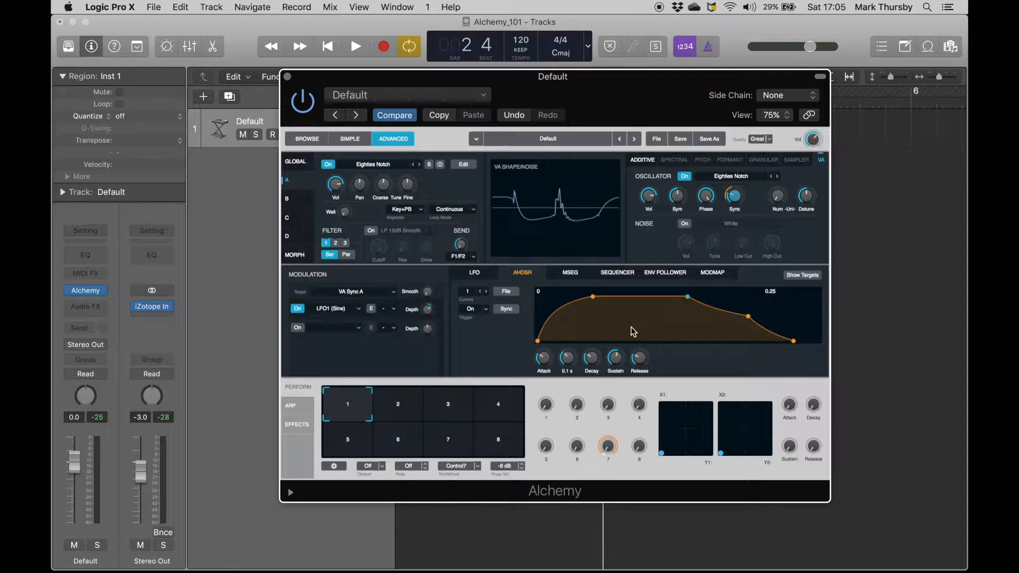
key("space")
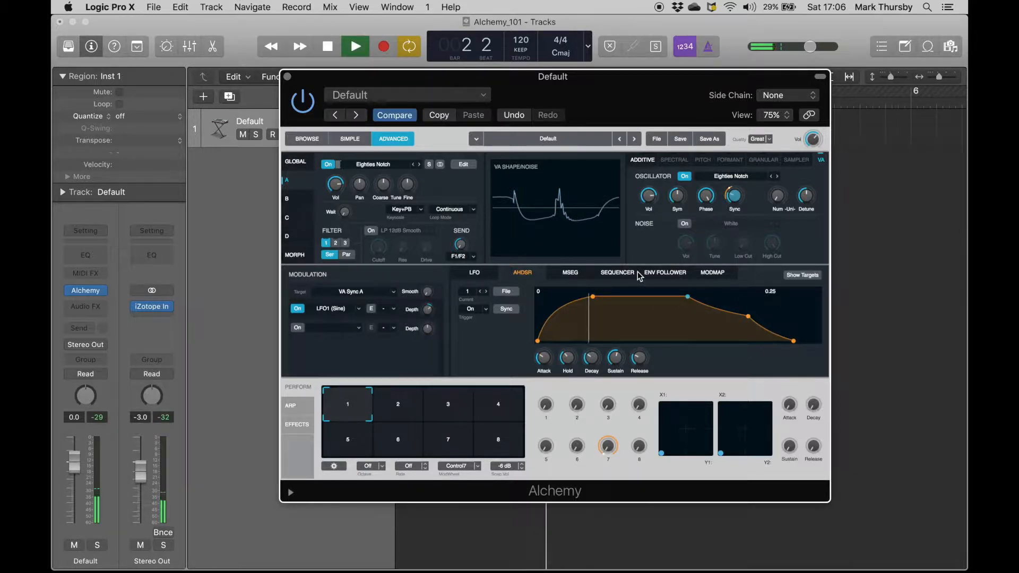
key("space")
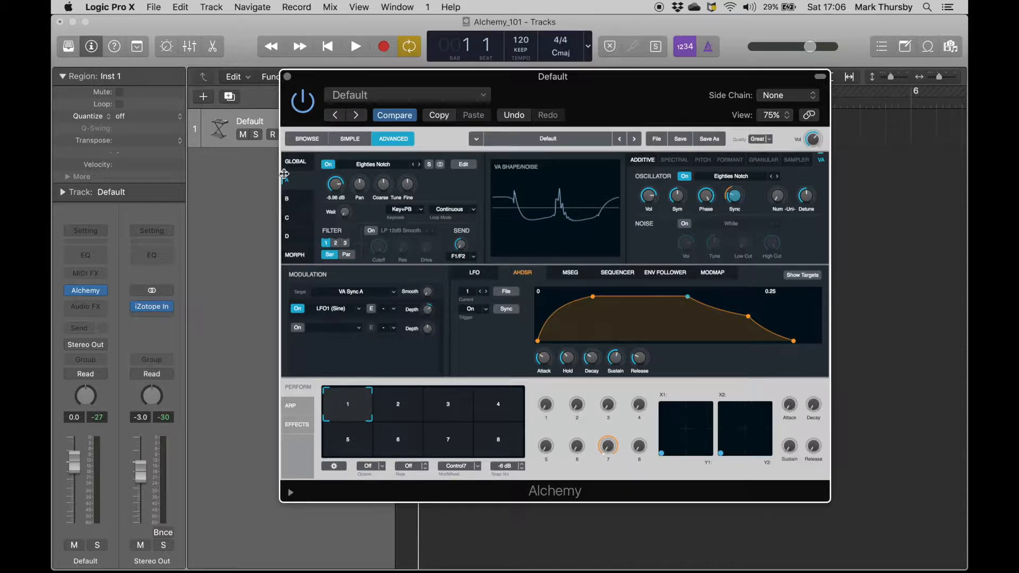
Play the region, turn off source A and show source B.
key("space")
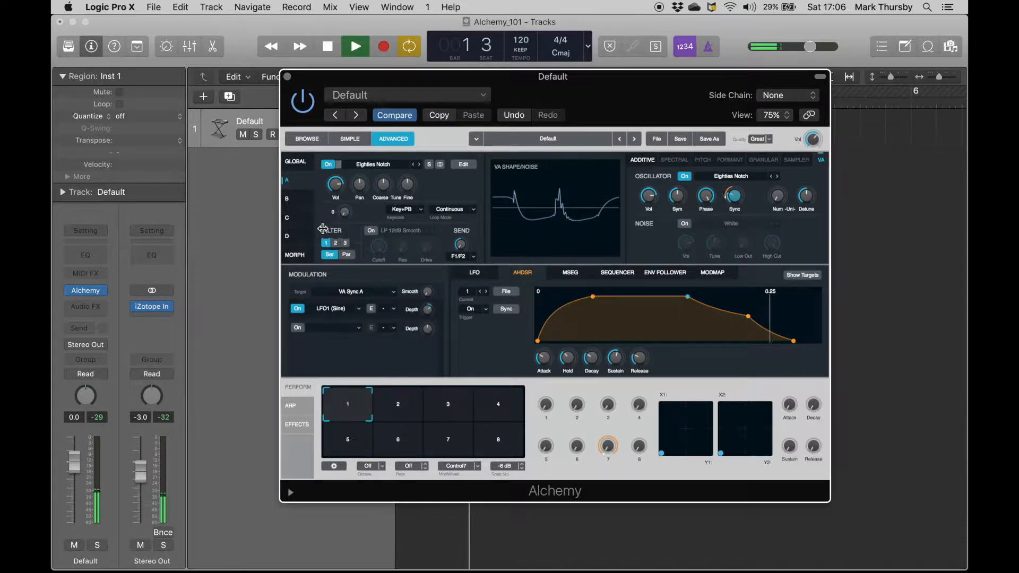
key("space")
left_click(327, 164)
key("space")
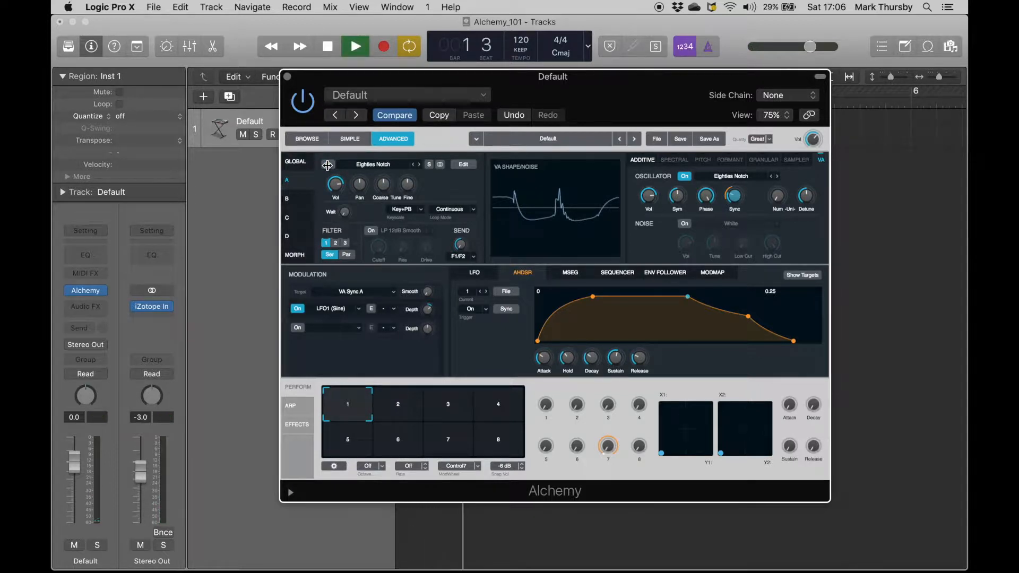
left_click(287, 198)
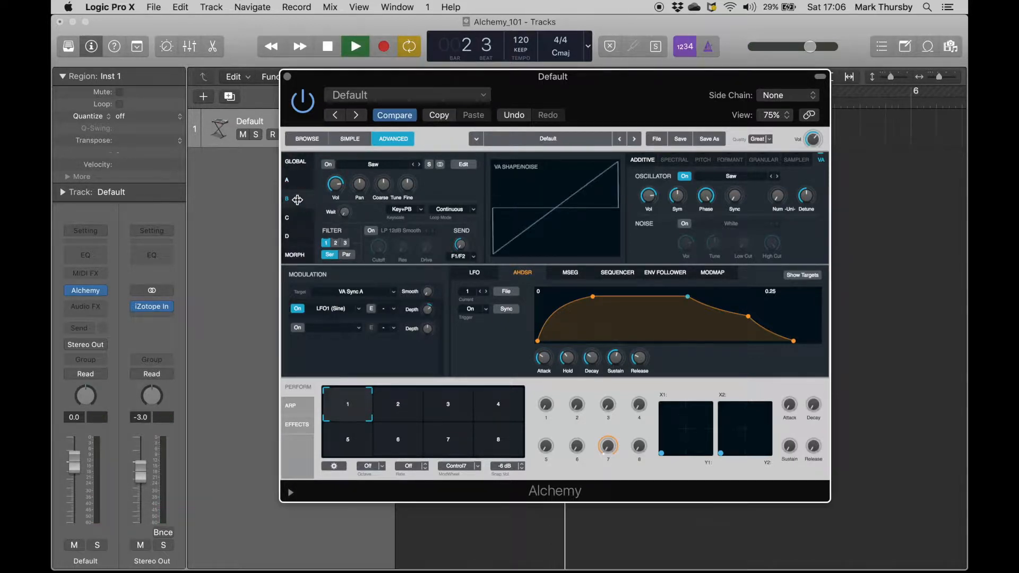
key("space")
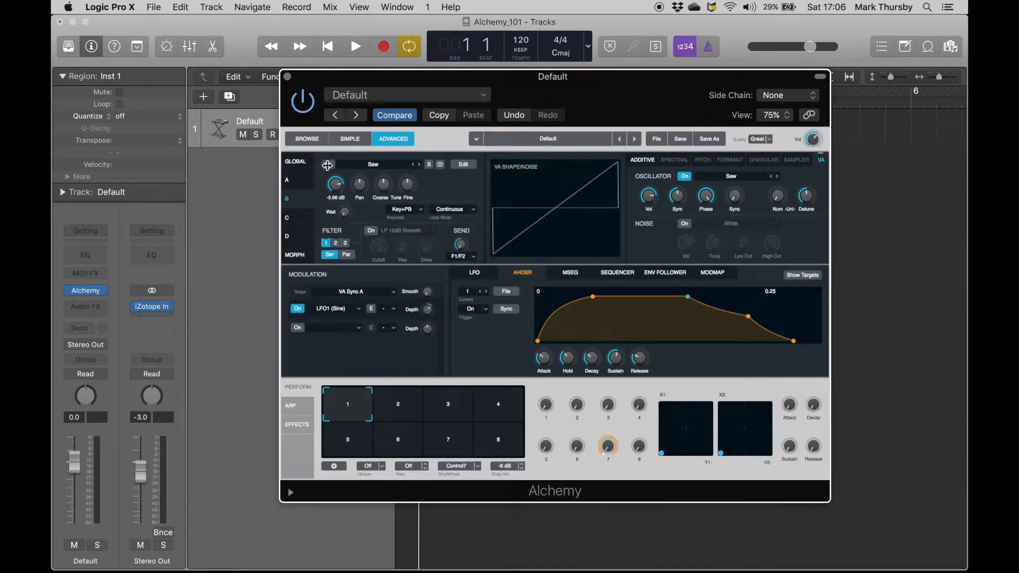
Turn on source B, load the complex VA waveform Harmonic Edge into it, and play the region.
left_click(374, 164)
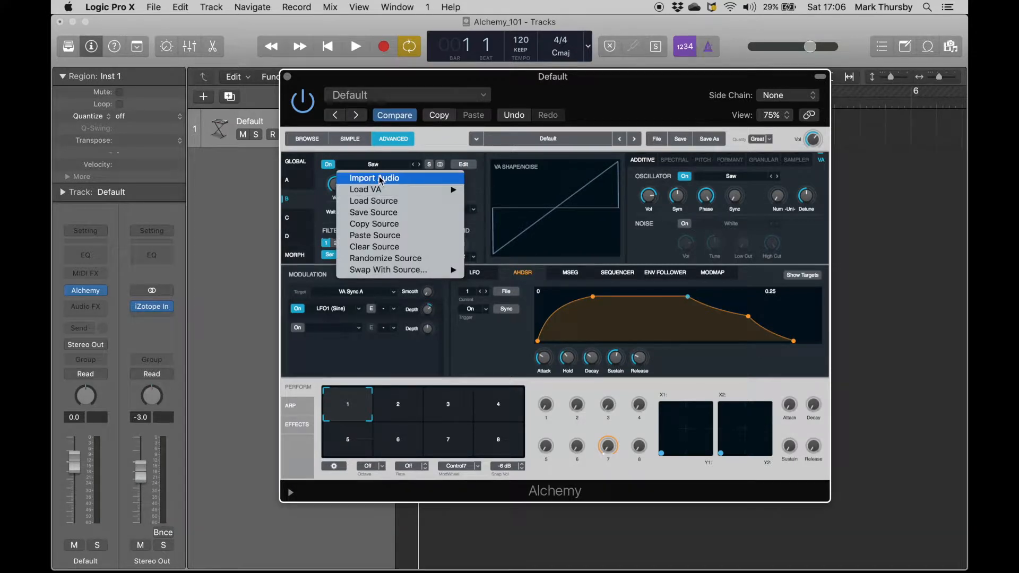
mouse_move(379, 191)
mouse_move(514, 206)
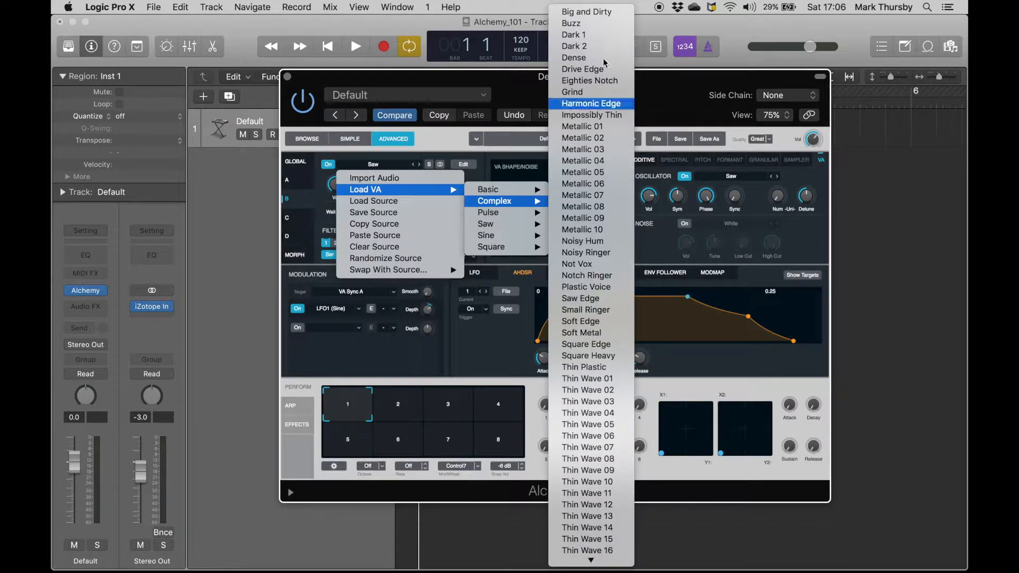
left_click(584, 103)
key("space")
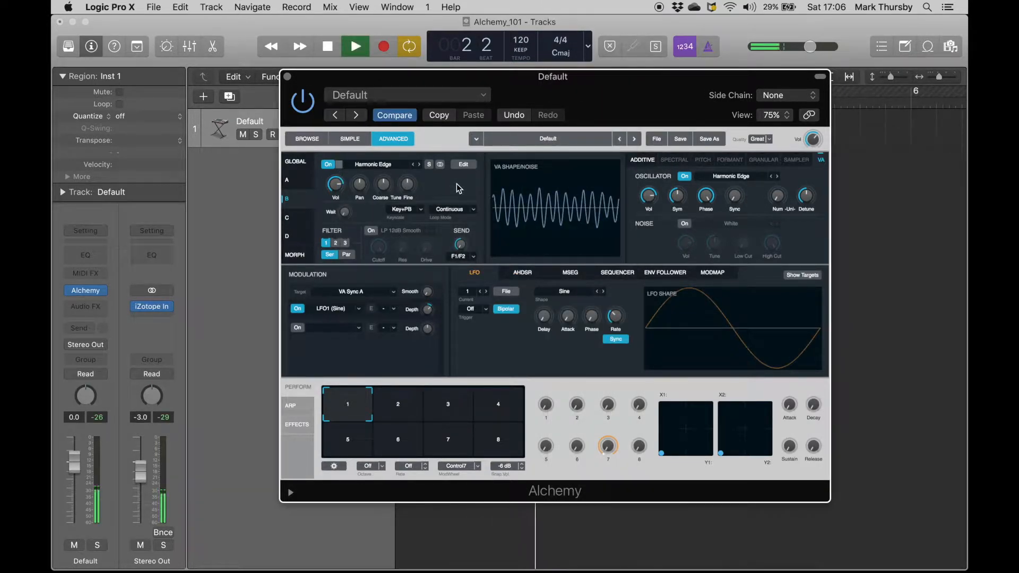
Try source B's oscillator Sync, leaving it at 0 semis, and set its Sym to -60.9 % during playback.
left_click_drag(735, 195, 739, 226)
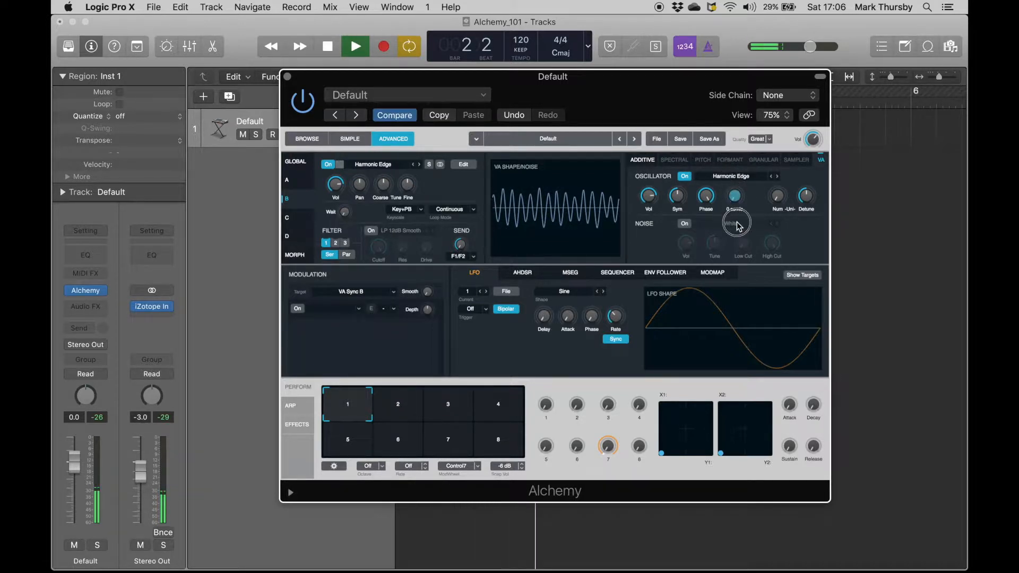
left_click_drag(676, 201, 687, 240)
key("space")
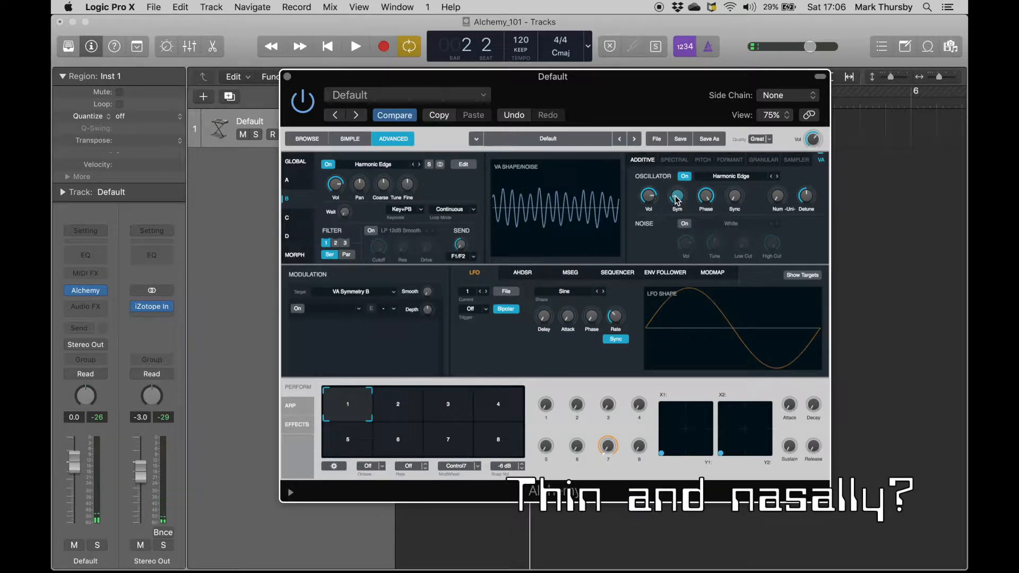
key("space")
left_click_drag(677, 201, 662, 249)
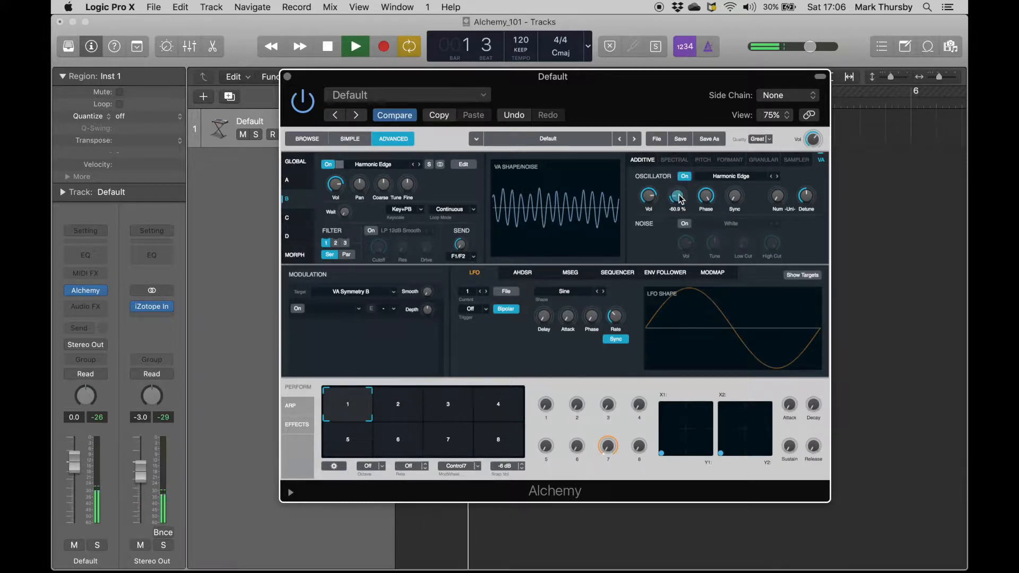
key("space")
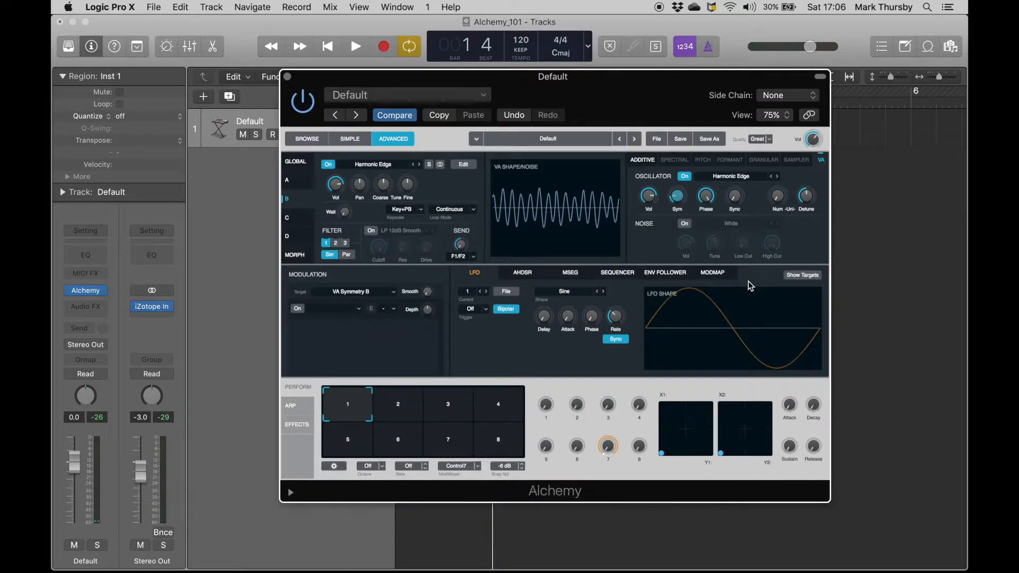
Modulate source B's Sym with LFO1 (Sine) at a positive depth and play the region.
right_click(678, 199)
mouse_move(722, 206)
mouse_move(813, 206)
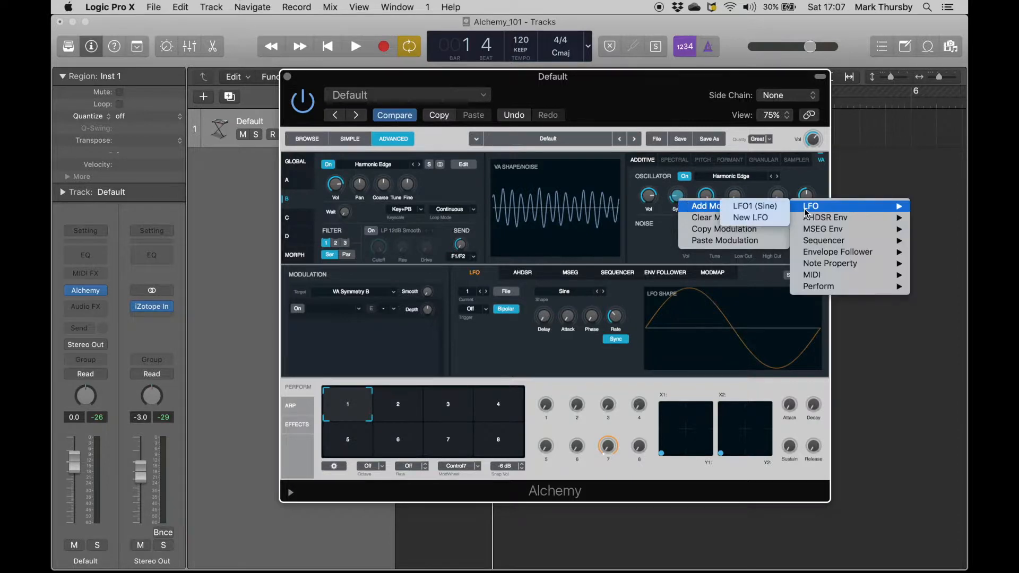
left_click(746, 210)
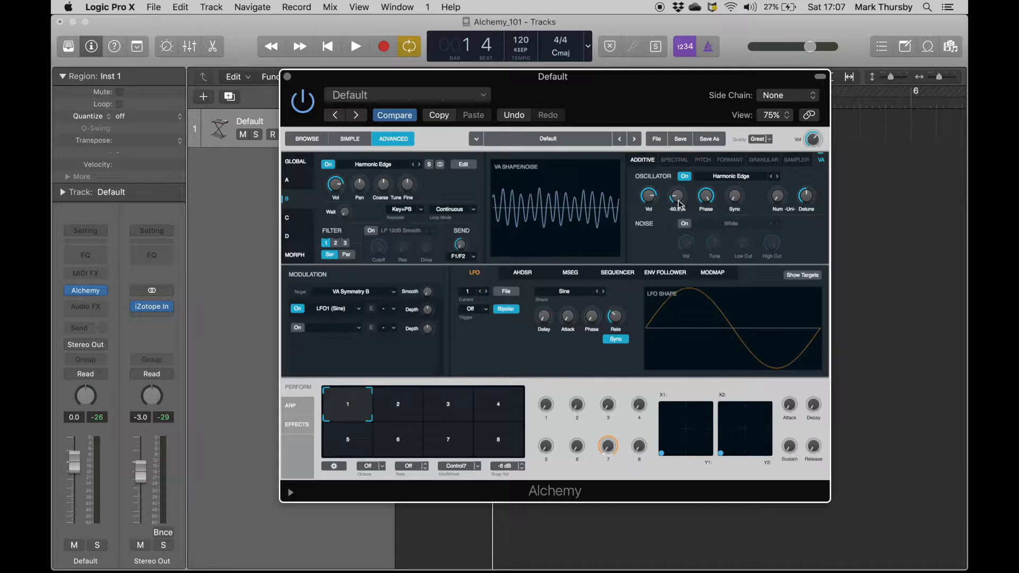
mouse_move(428, 314)
left_click_drag(429, 314, 430, 298)
key("space")
mouse_move(678, 194)
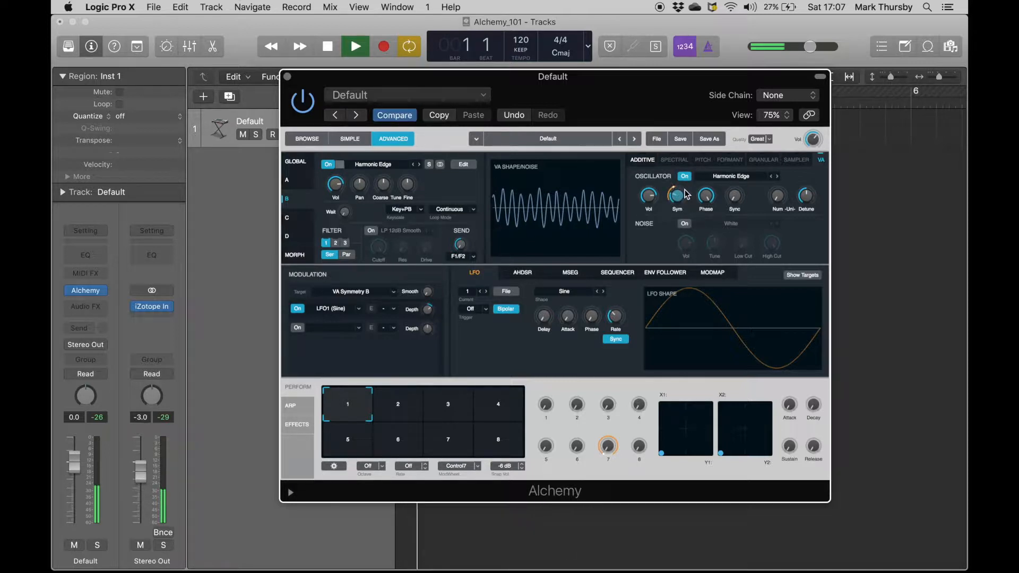
Set the LFO1 modulation depth on source B's Sym to about -36 % and play the region.
mouse_move(428, 313)
left_click_drag(428, 313, 430, 351)
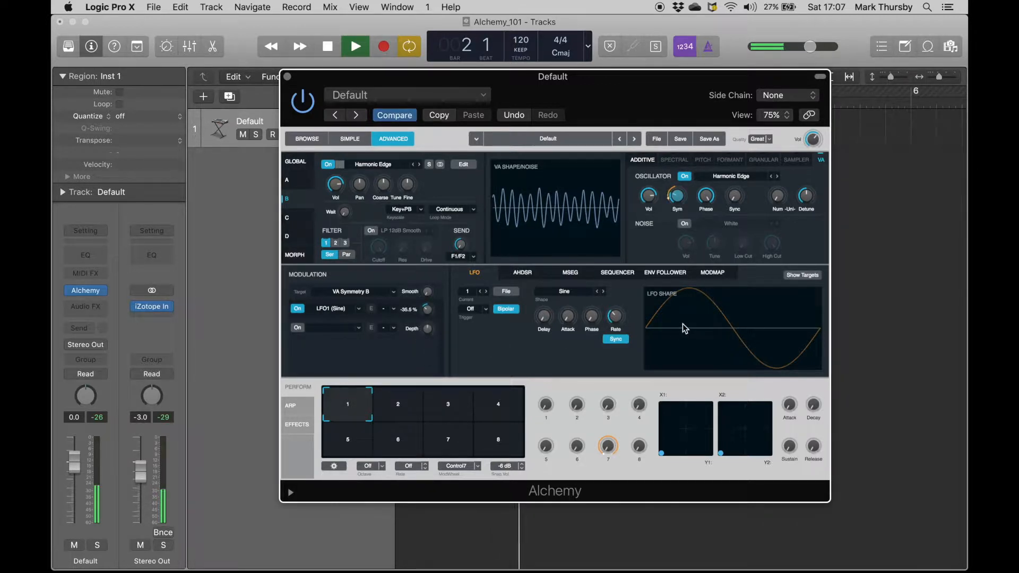
key("space")
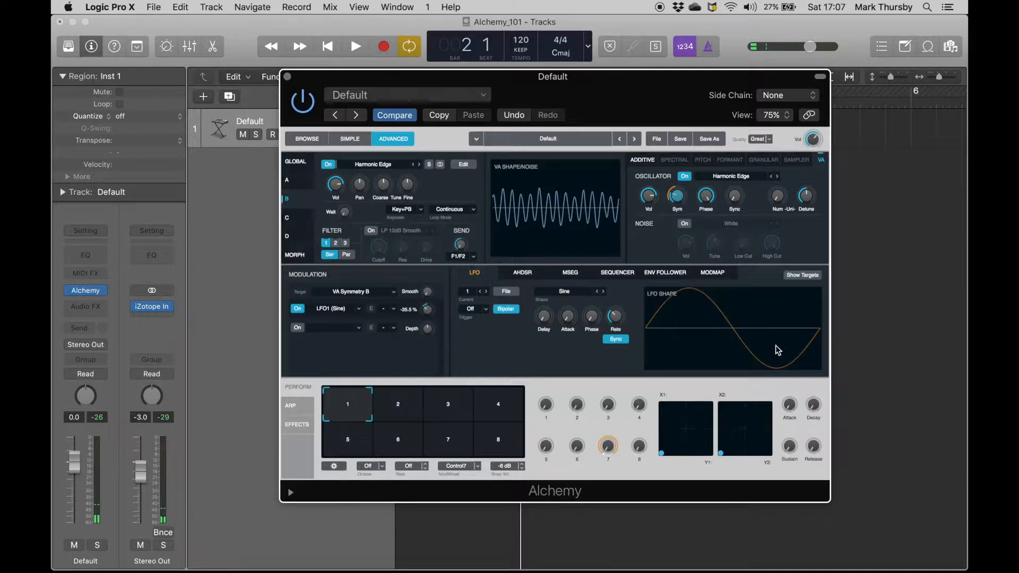
key("space")
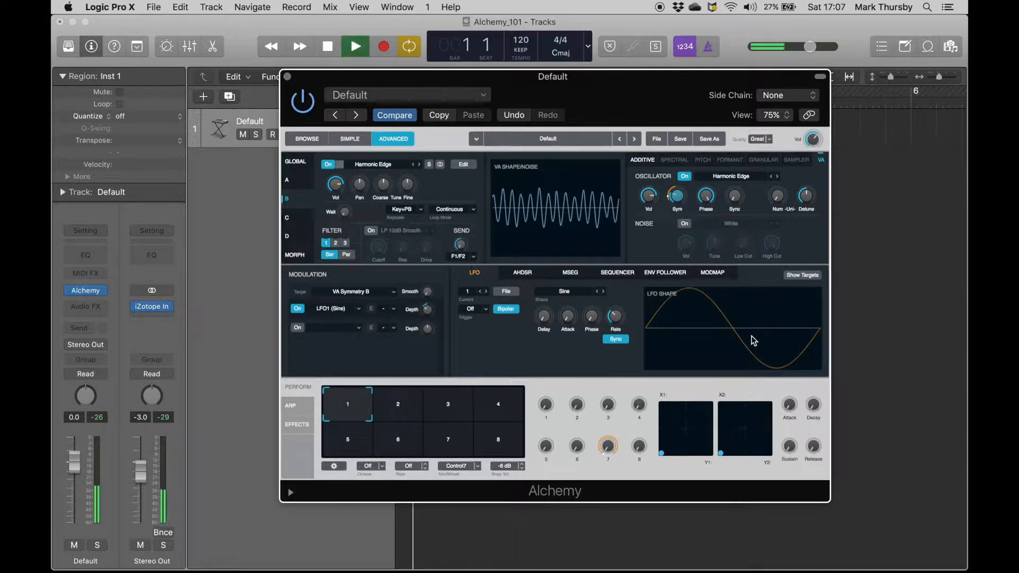
Turn source A back on, switch off the first LP 12dB Smooth filter in the global settings, and play both sources.
left_click(296, 182)
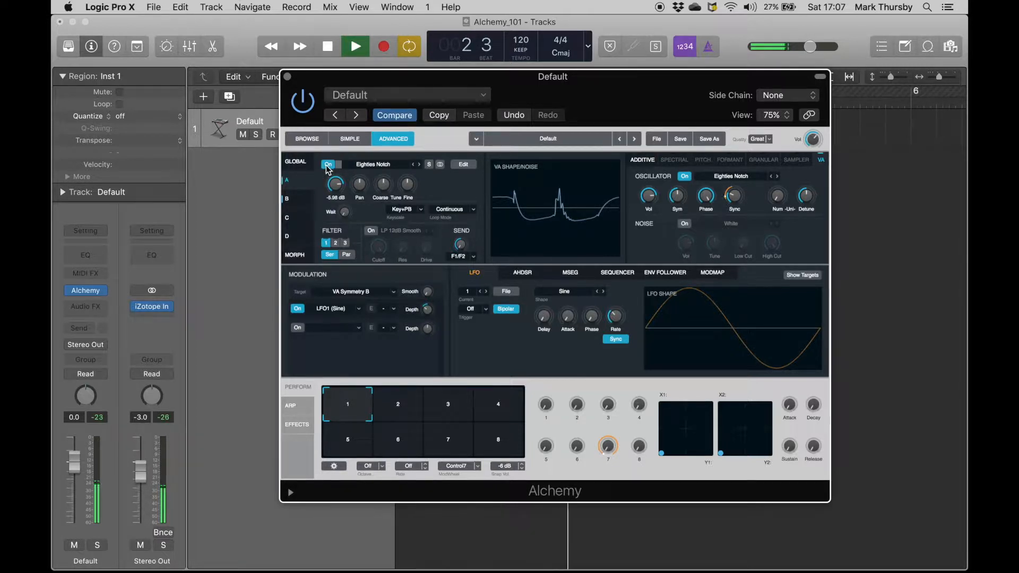
key("space")
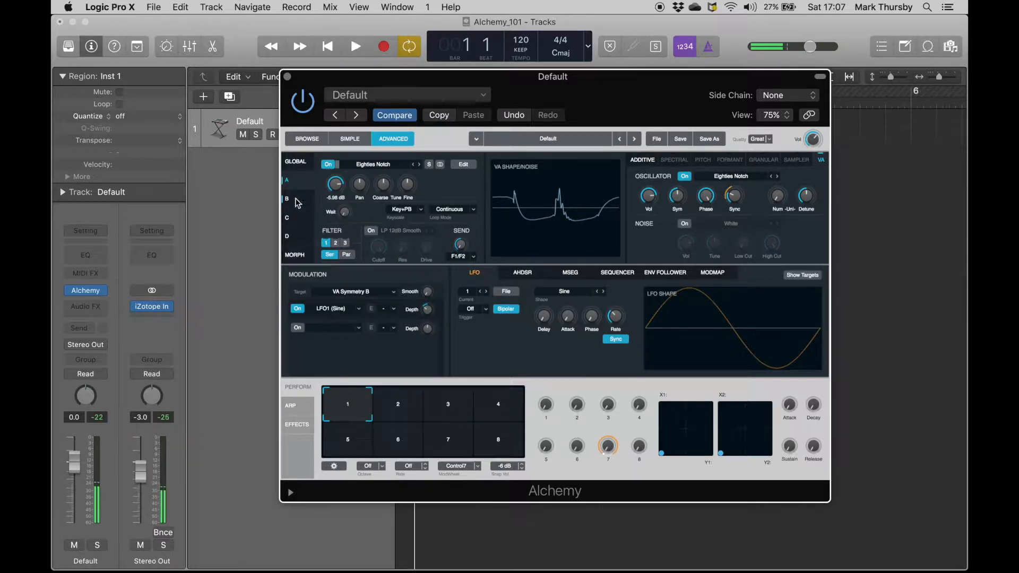
left_click(297, 162)
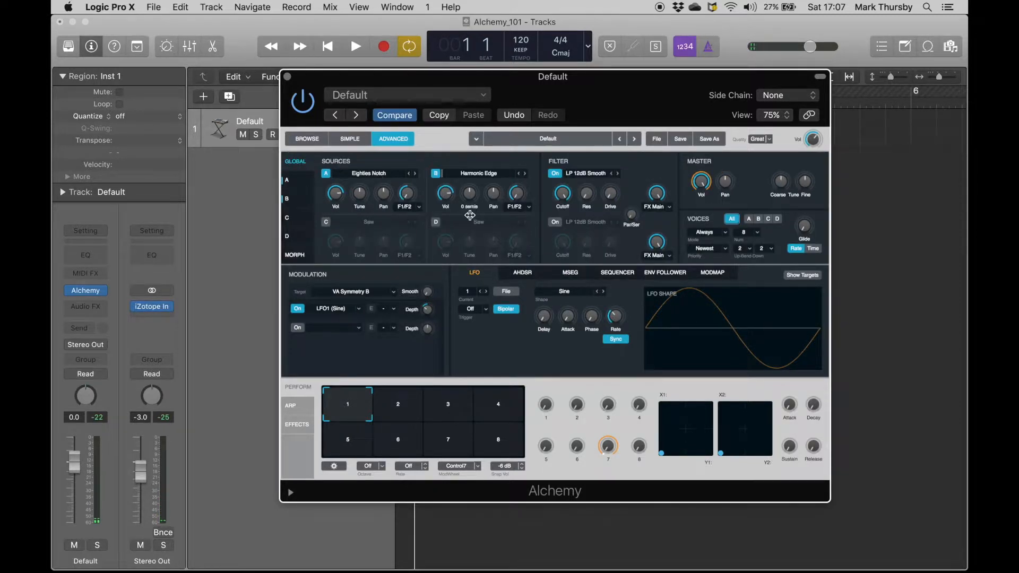
left_click(555, 173)
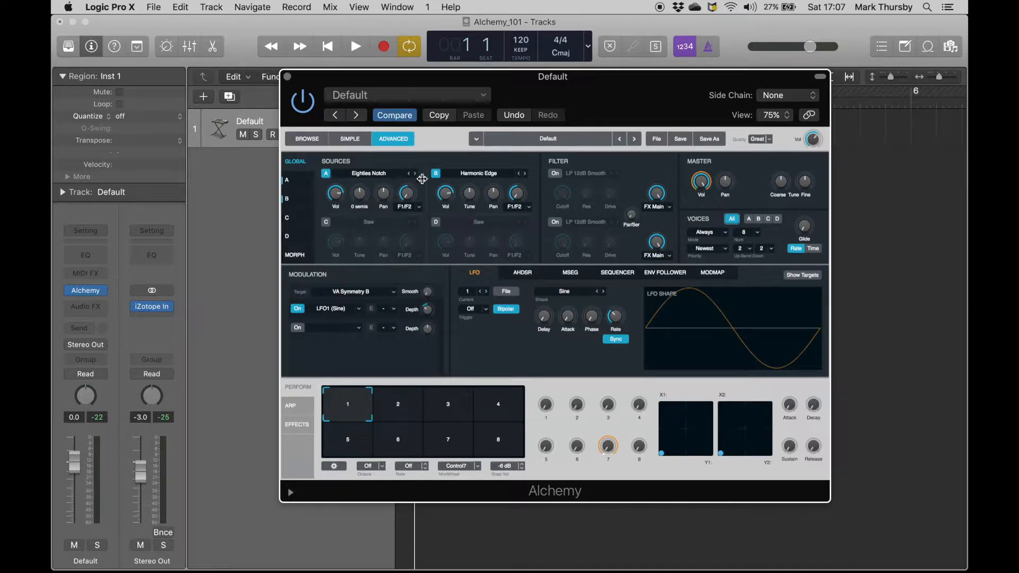
key("space")
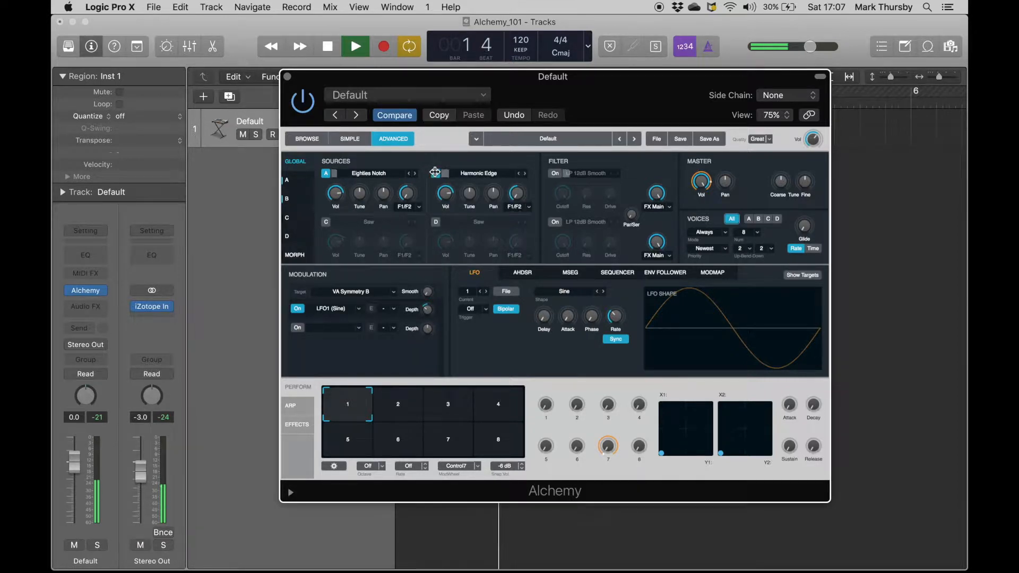
Set source B's coarse tune to 4 semis and play the region to hear it with source A.
left_click(294, 199)
key("space")
mouse_move(384, 190)
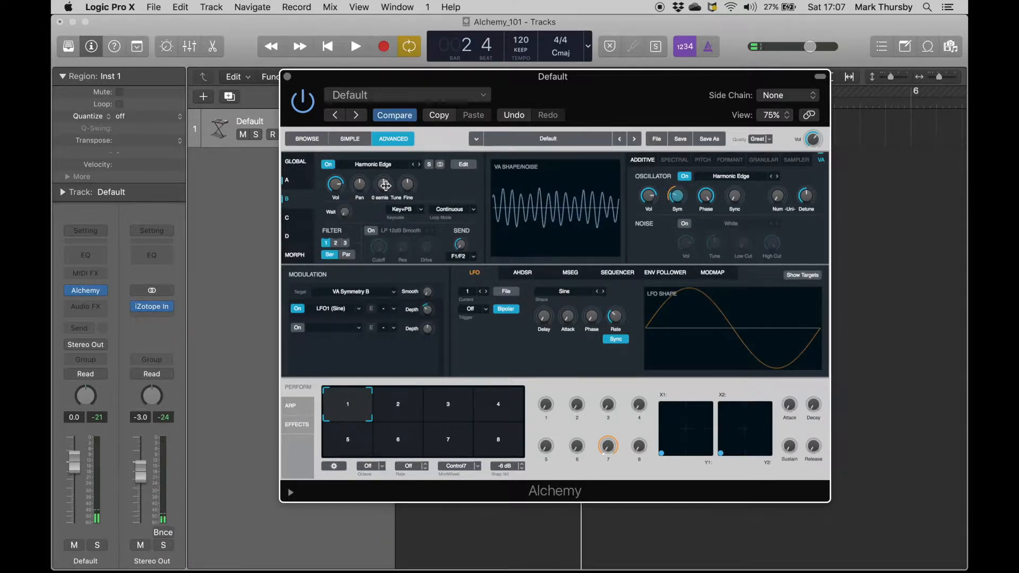
key("space")
left_click_drag(386, 184, 385, 182)
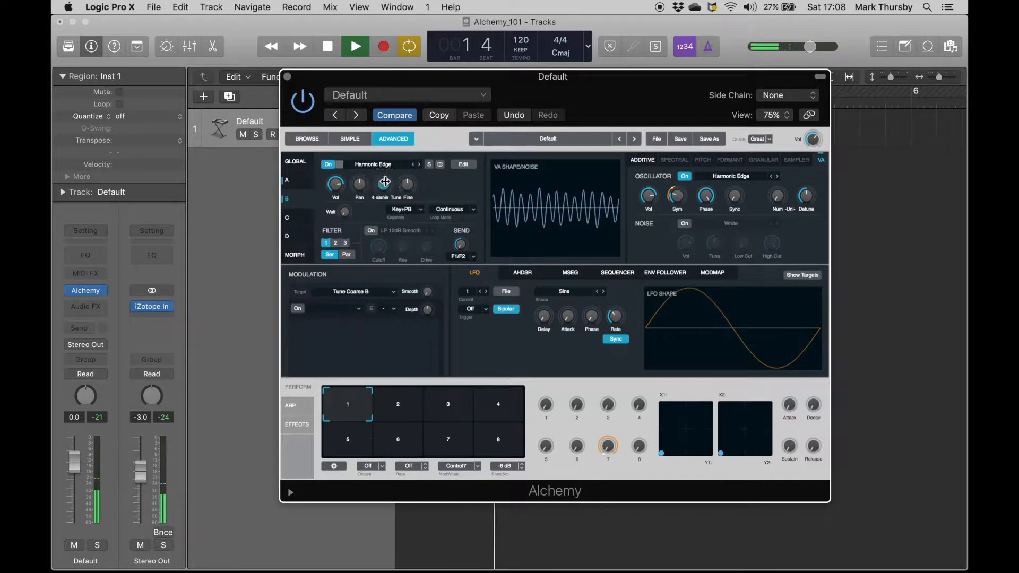
key("space")
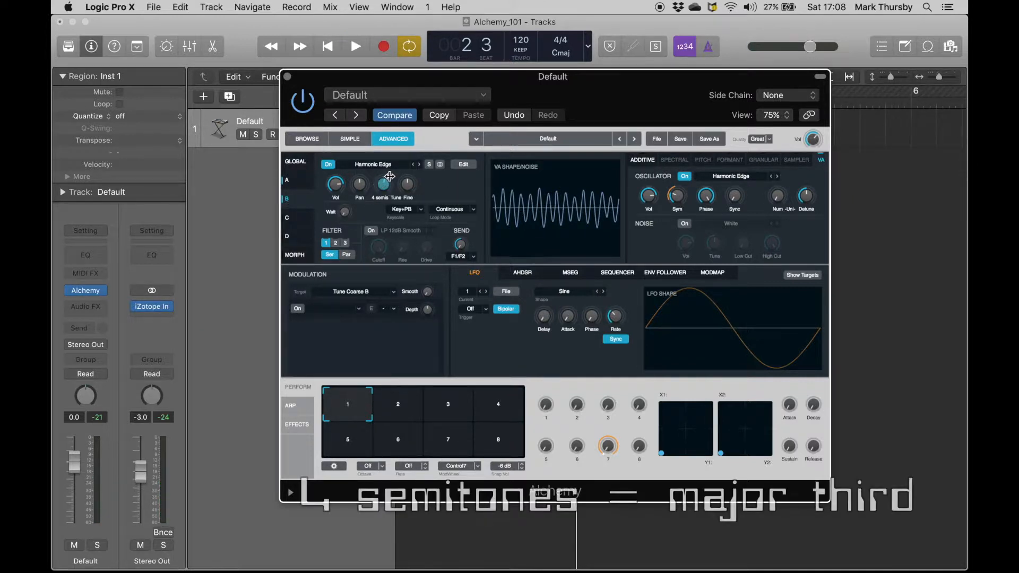
key("space")
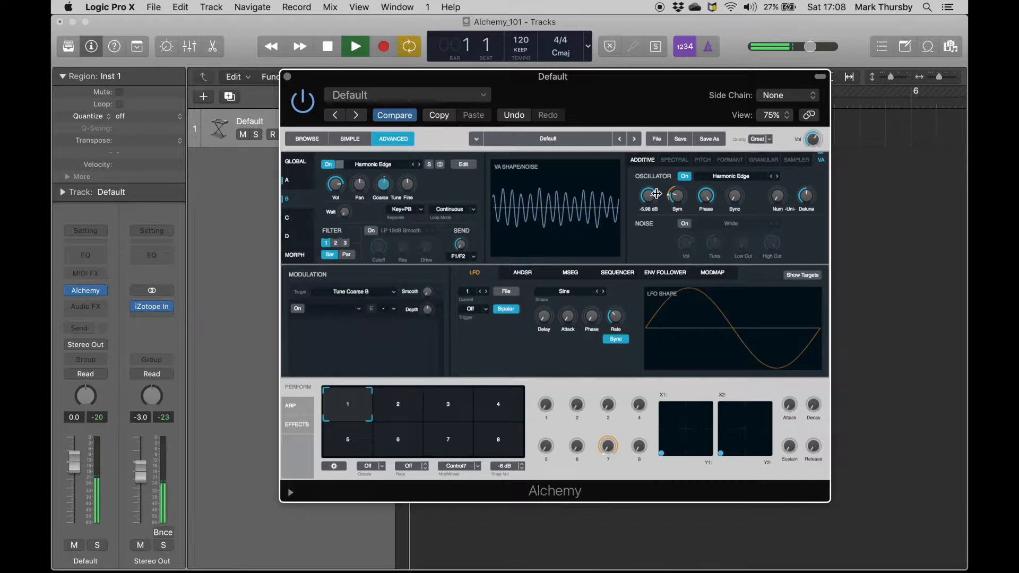
key("space")
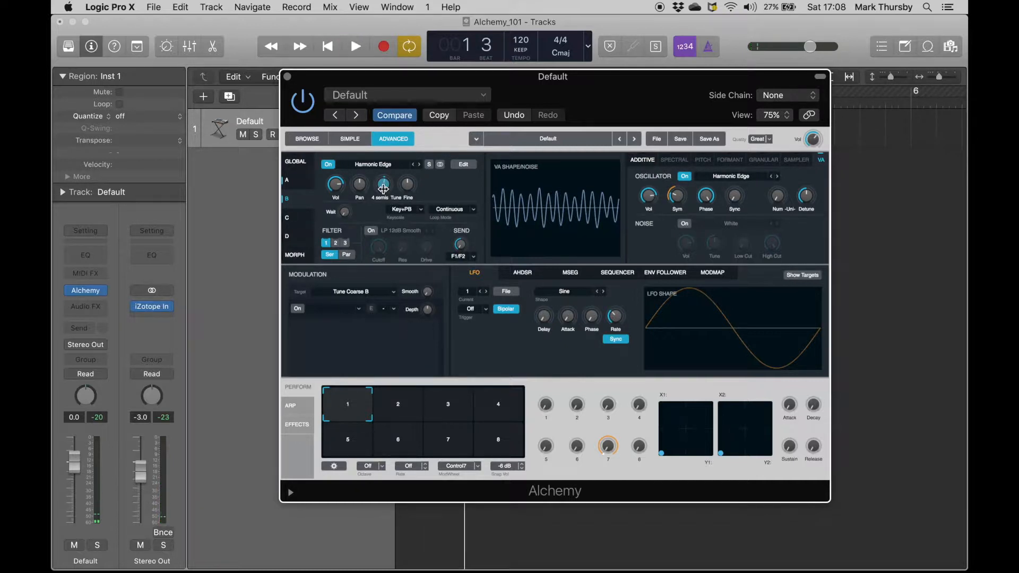
key("space")
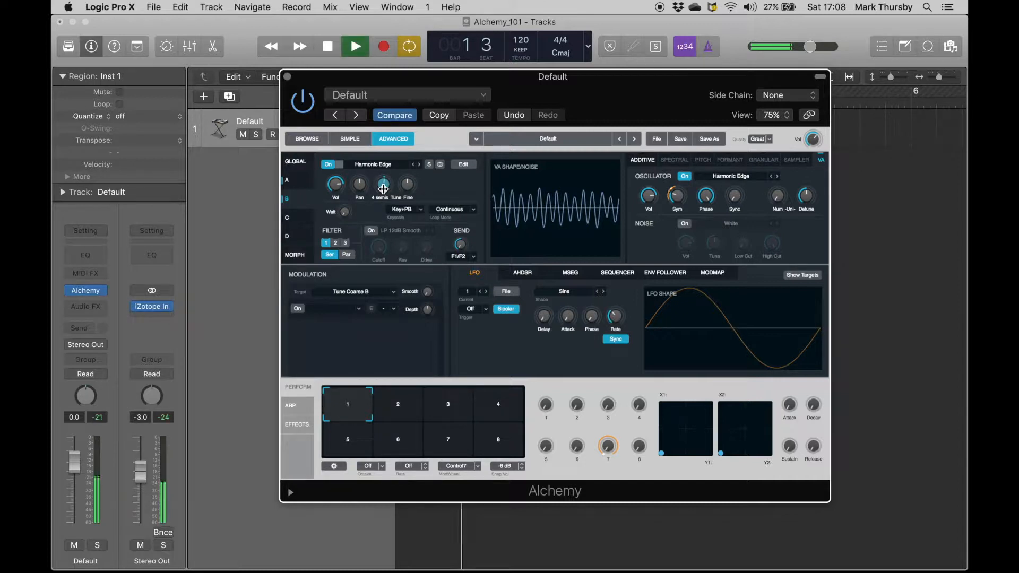
Load the complex VA waveform Plastic Voice into source B and adjust its Sym while the region plays.
key("space")
left_click(374, 164)
mouse_move(419, 195)
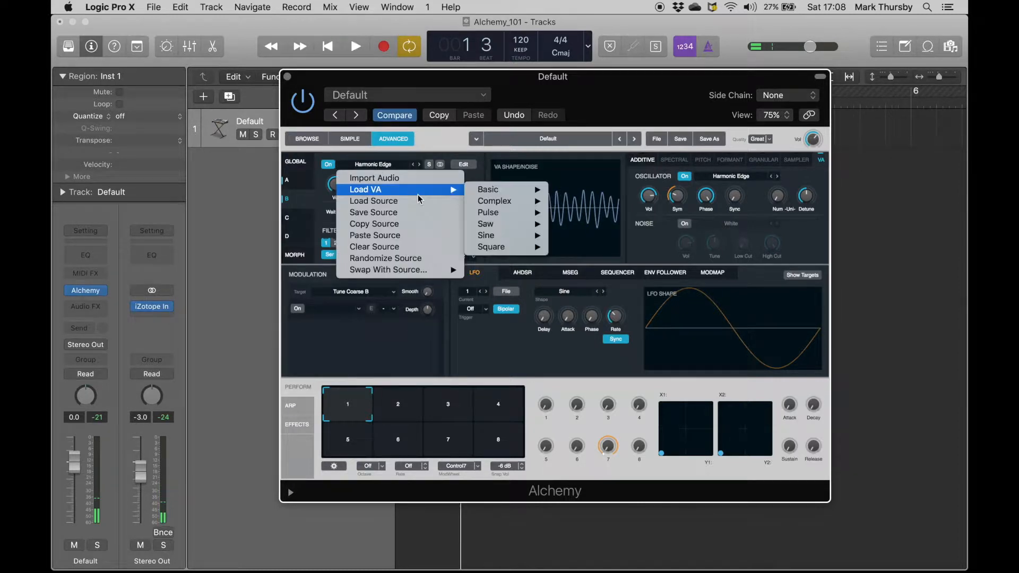
mouse_move(515, 204)
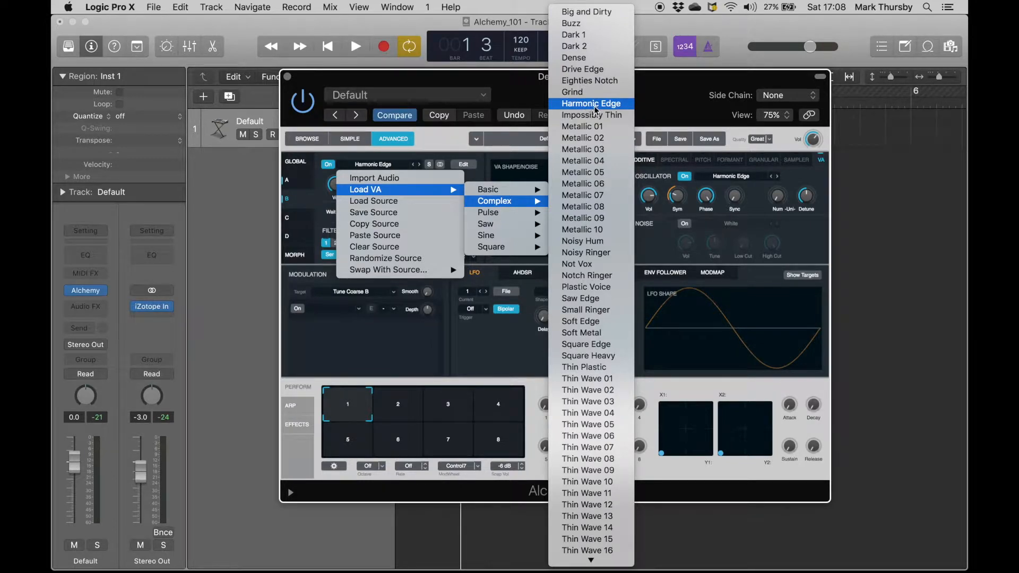
left_click(581, 287)
key("space")
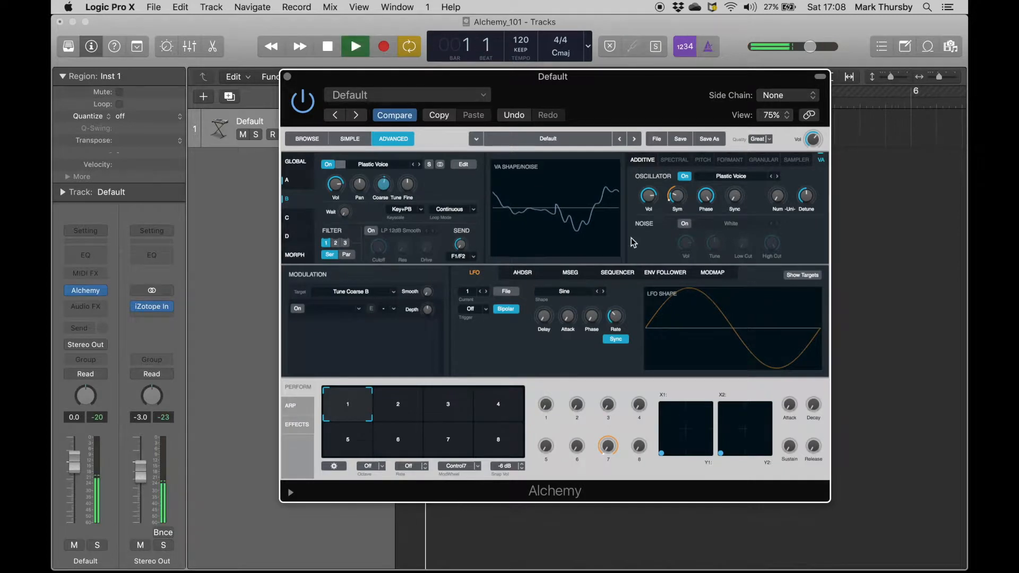
left_click_drag(676, 189, 675, 202)
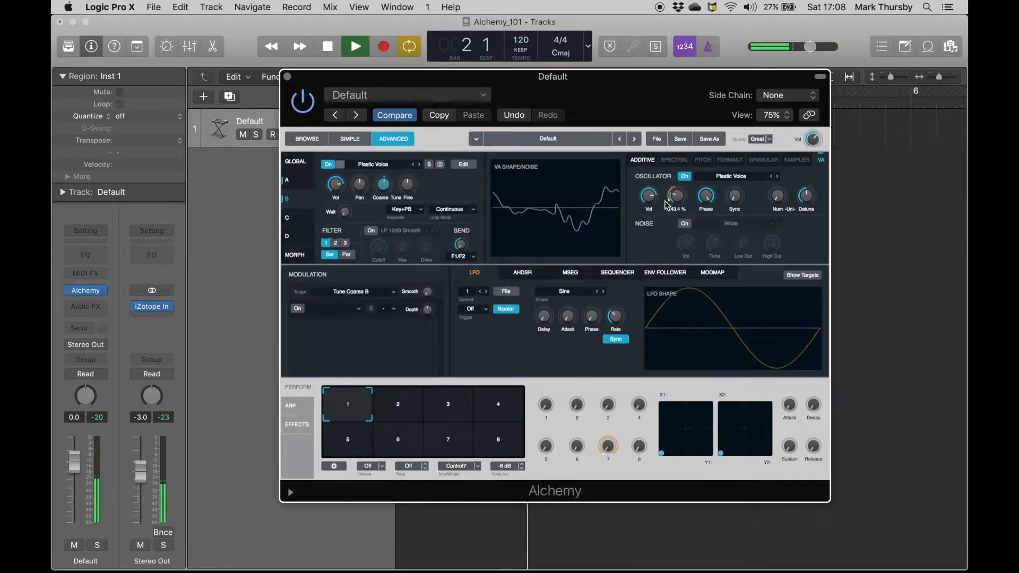
key("space")
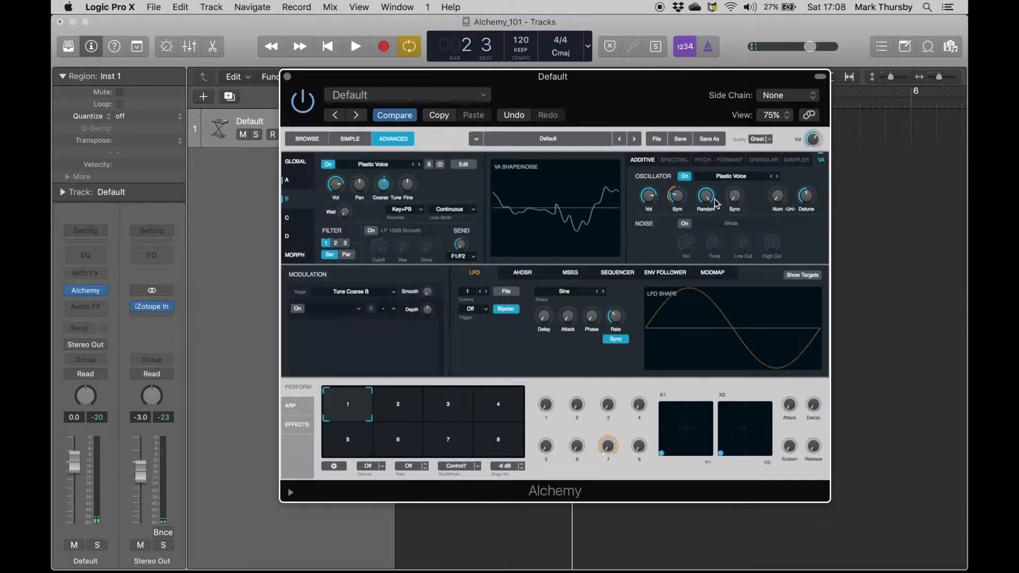
Raise the Sync of source B's oscillator, then fine-tune it downward while playing the region.
key("space")
left_click_drag(734, 196, 737, 175)
key("space")
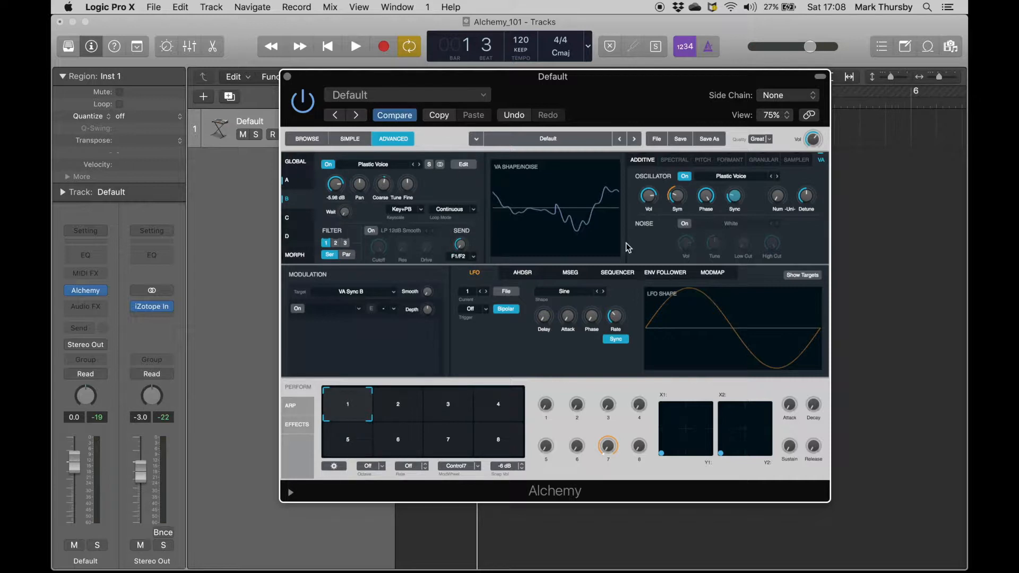
key("space")
mouse_move(734, 200)
left_mouse_down()
mouse_move(735, 163)
mouse_move(736, 208)
left_mouse_up()
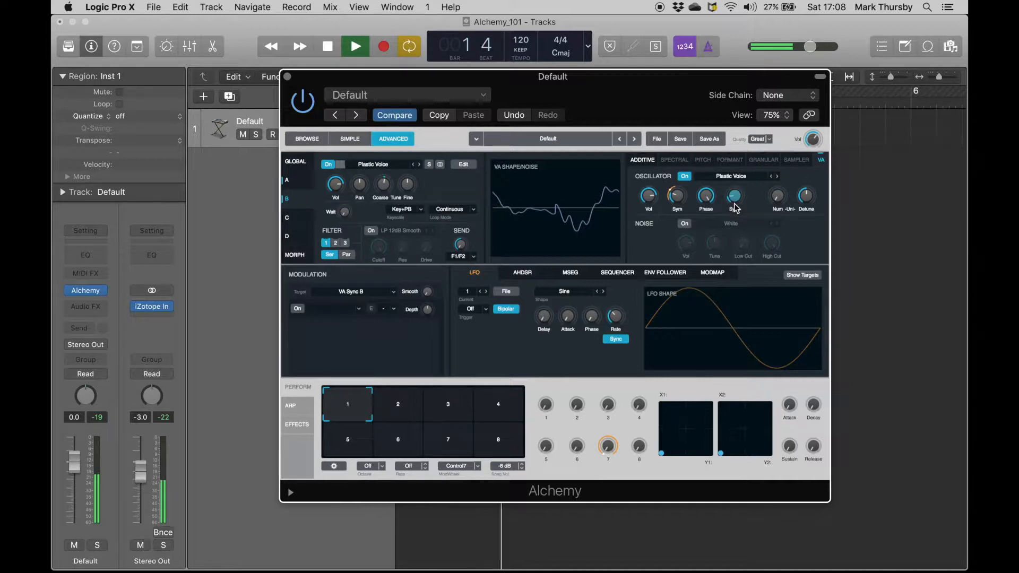
key("space")
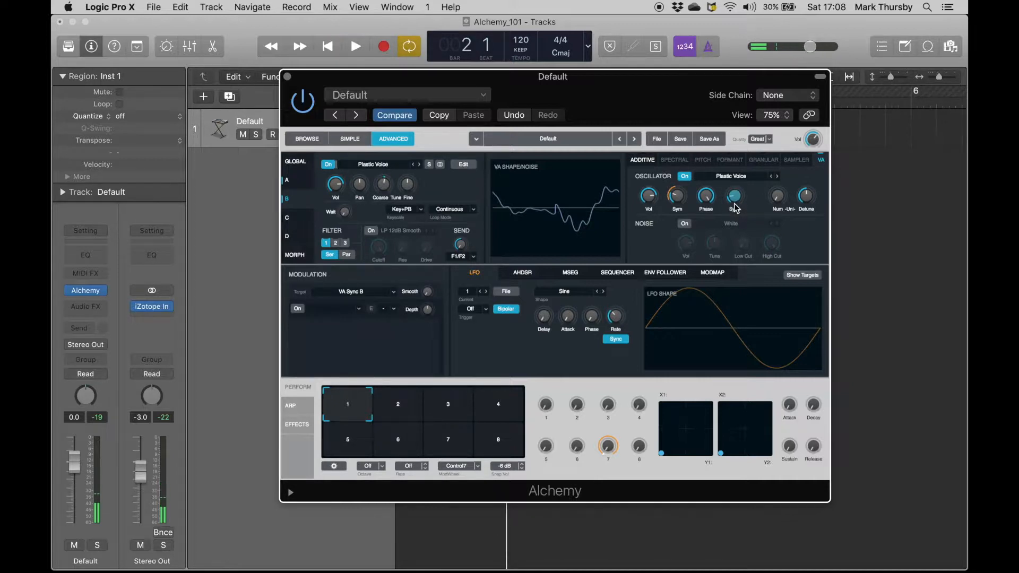
Change the shape of LFO1, which modulates source B's Sym, to the complex Pattern 01 and play the region.
left_click(676, 198)
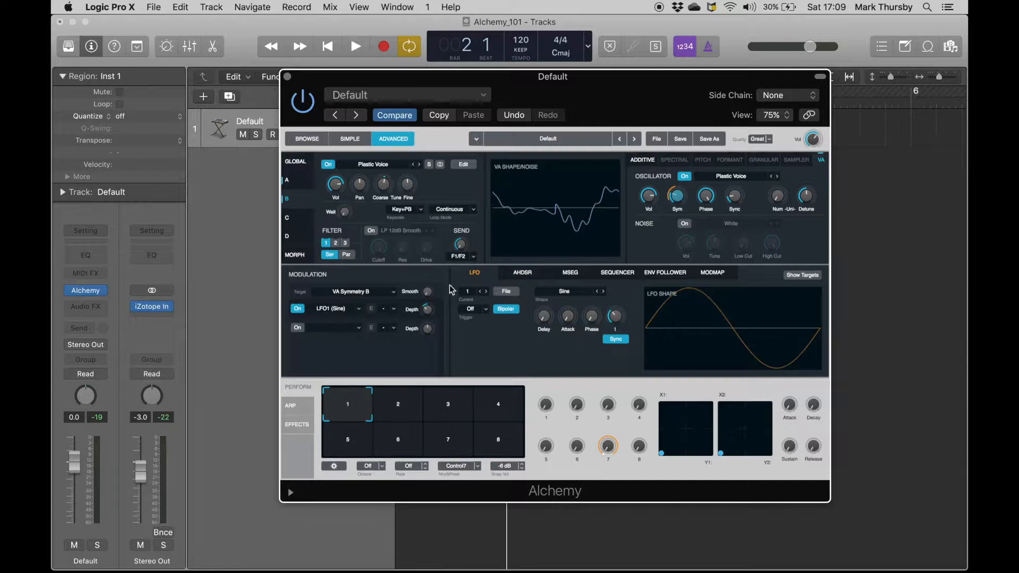
left_click(565, 292)
mouse_move(562, 308)
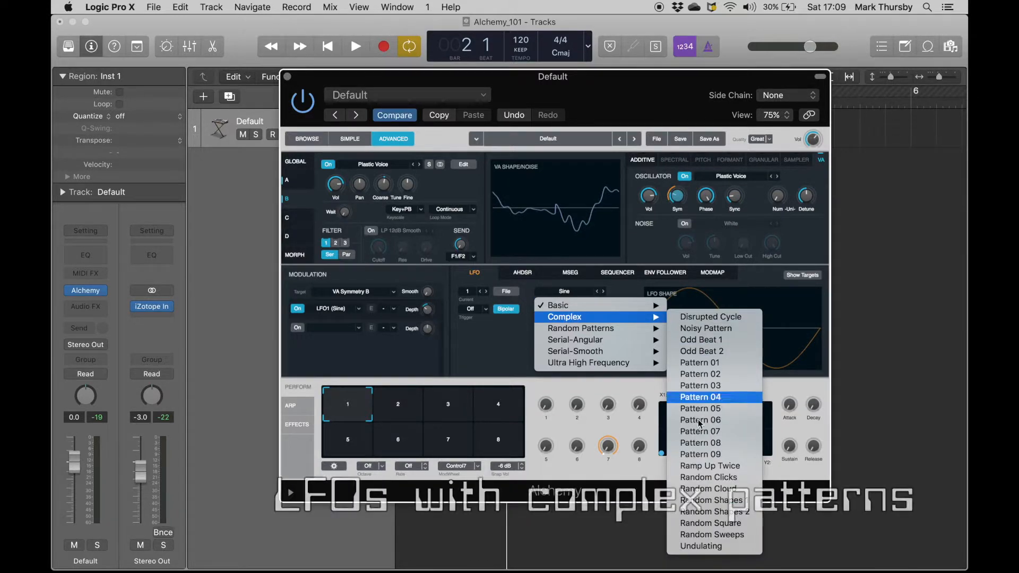
left_click(691, 363)
key("space")
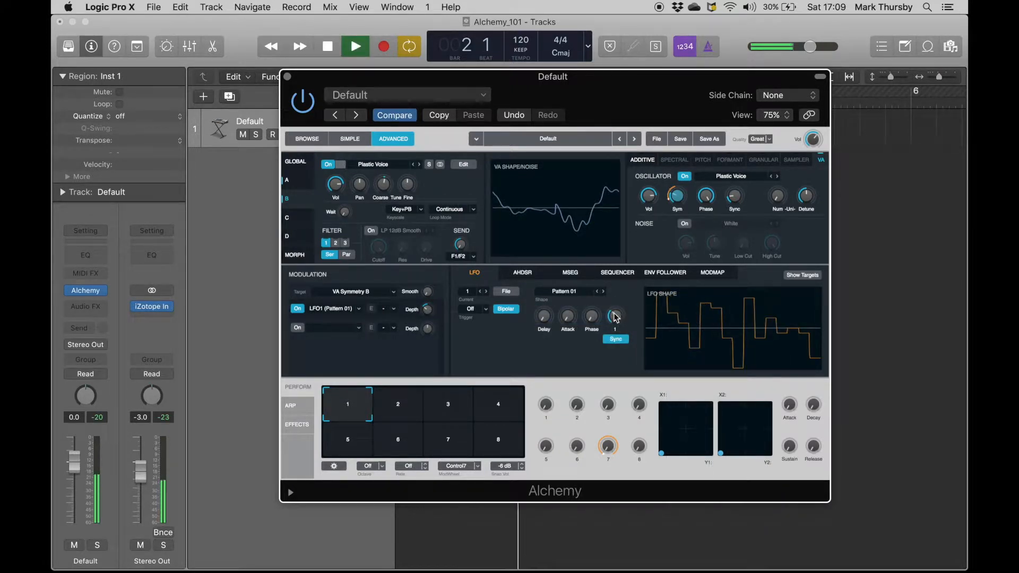
key("space")
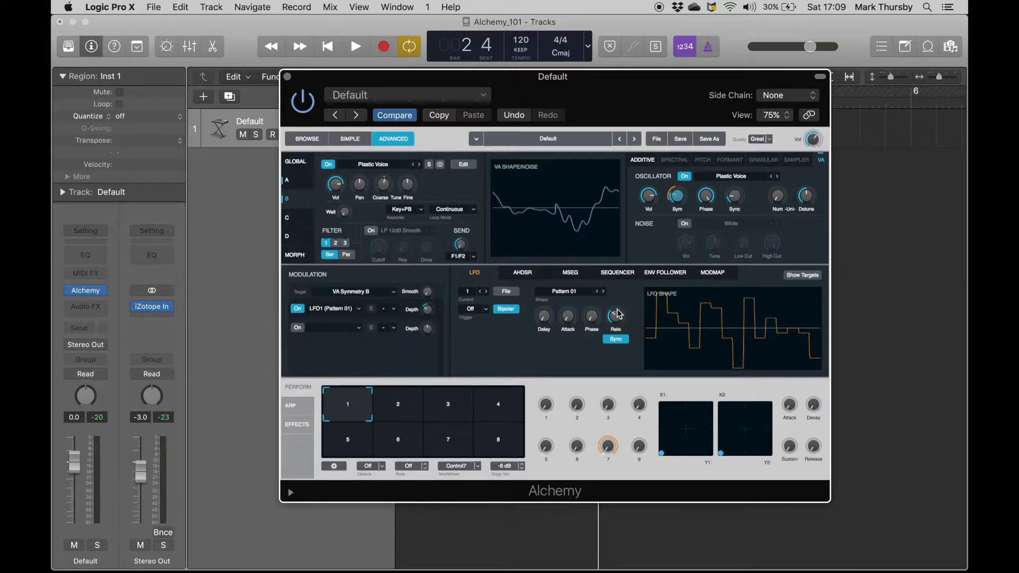
key("space")
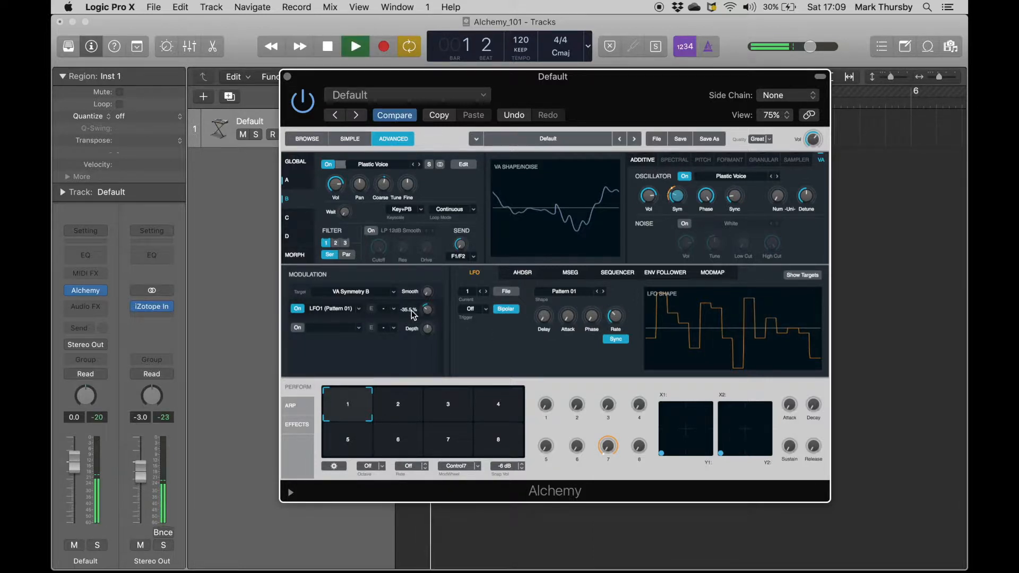
mouse_move(428, 315)
Increase LFO1's modulation depth on source A's Sync while the region plays.
left_click(296, 180)
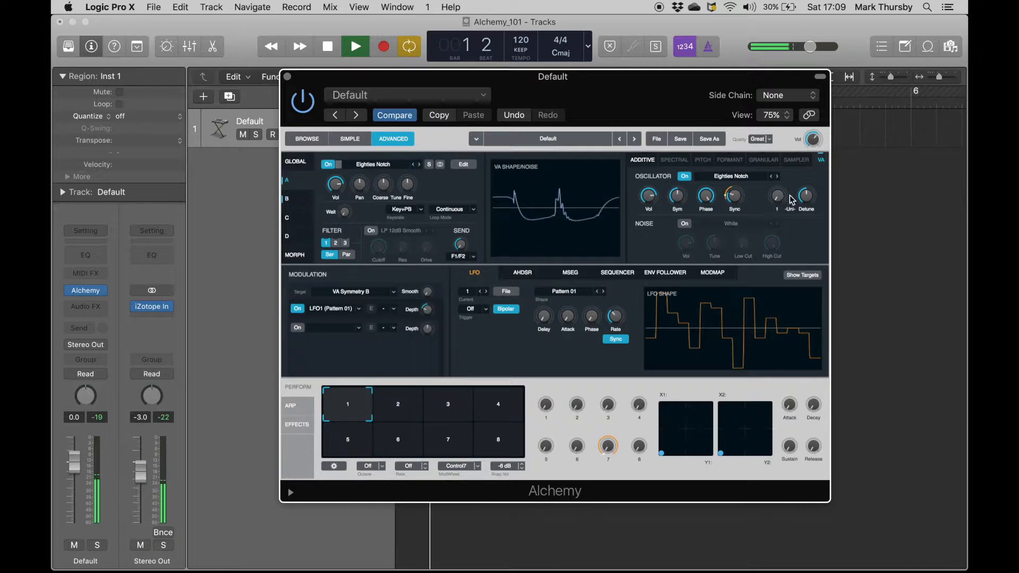
left_click(738, 196)
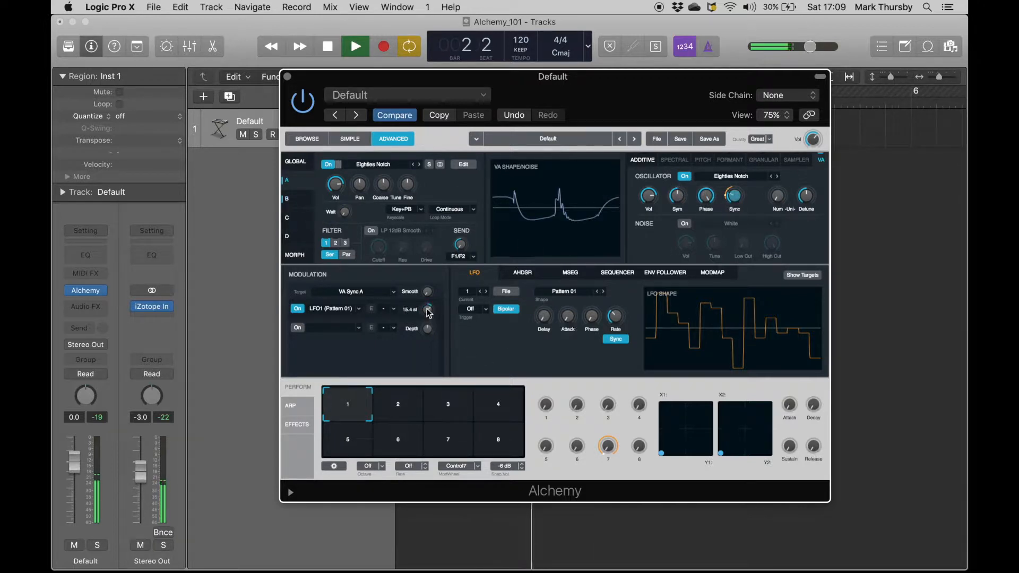
left_click_drag(425, 310, 424, 299)
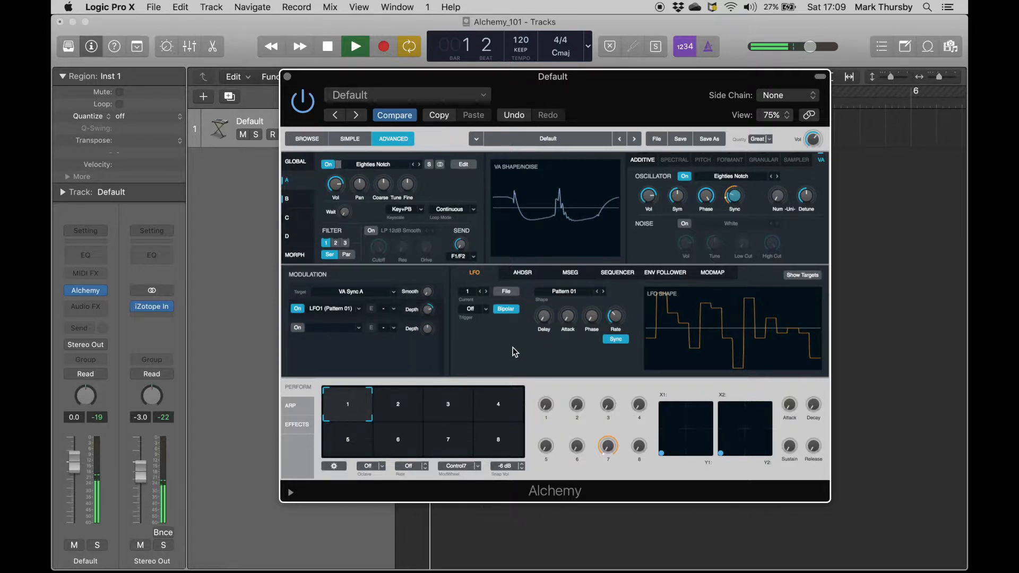
key("space")
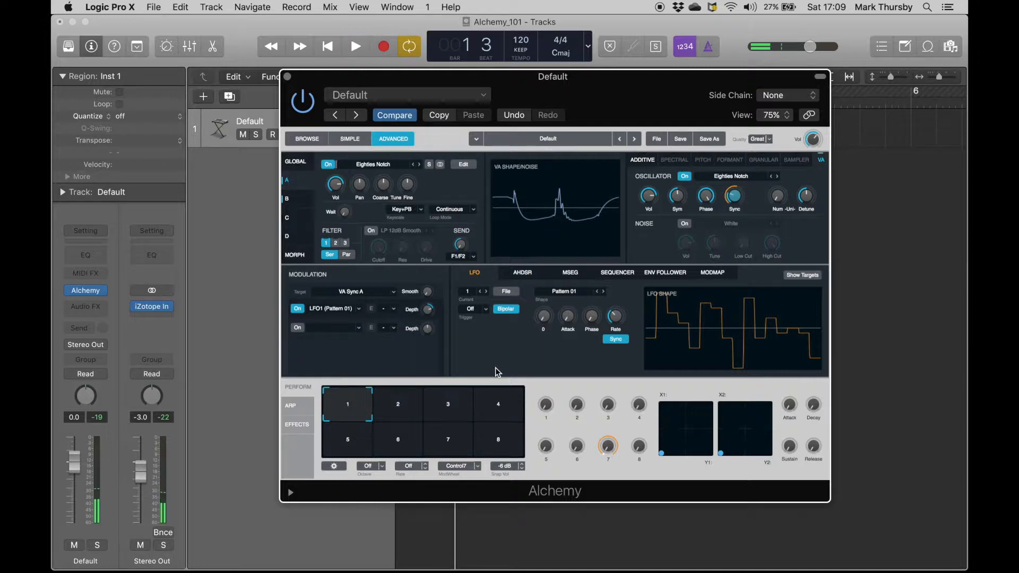
Turn on the first global LP 12dB Smooth filter and adjust its cutoff to about 13462 Hz, auditioning it with the region.
key("space")
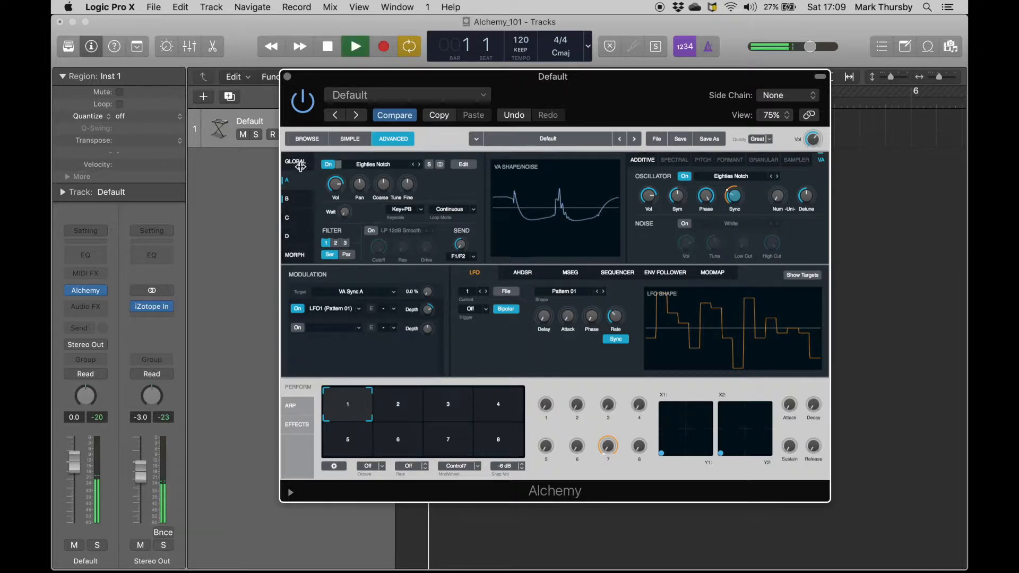
left_click(298, 165)
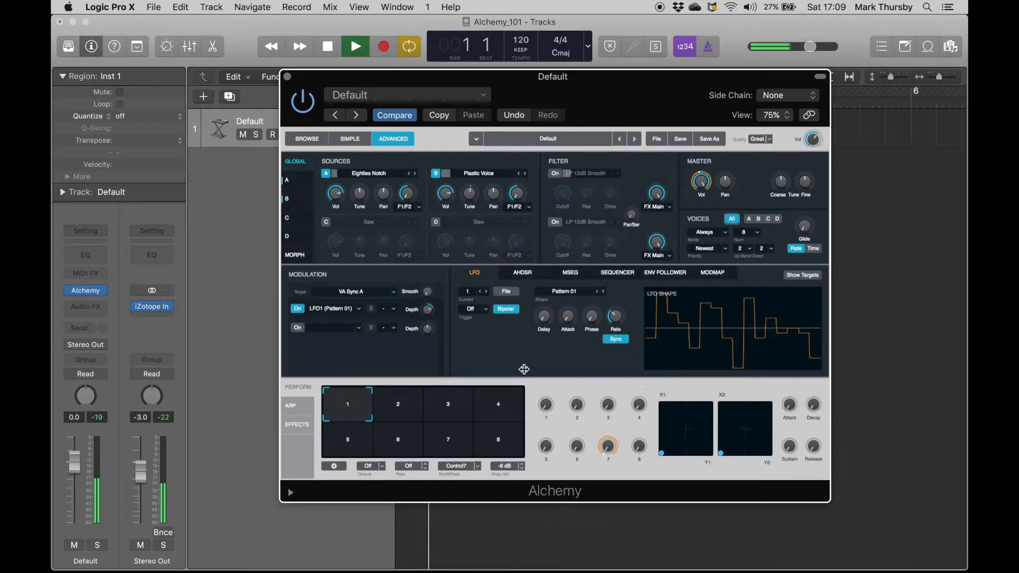
key("space")
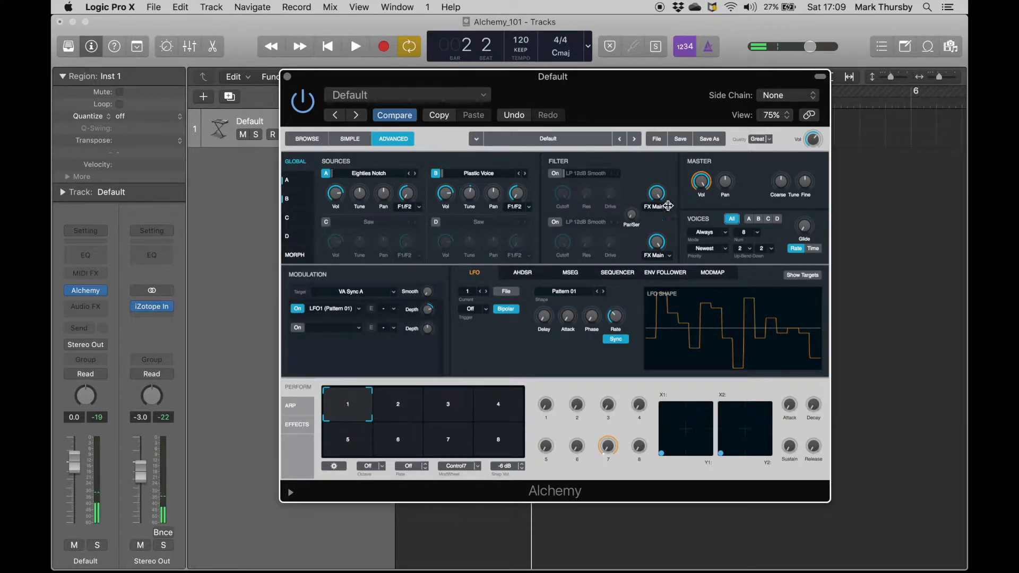
key("space")
left_click(555, 174)
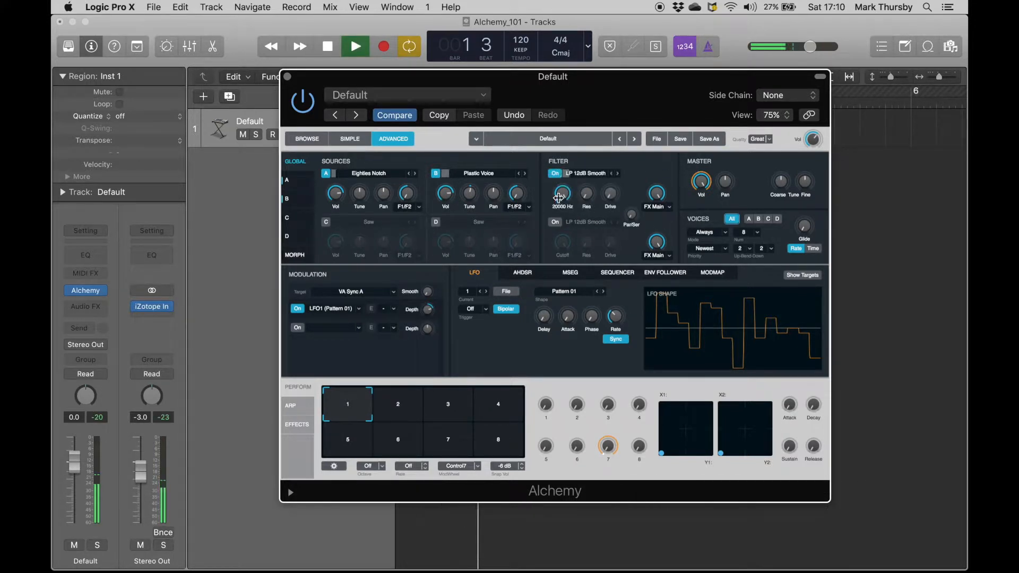
left_click(562, 194)
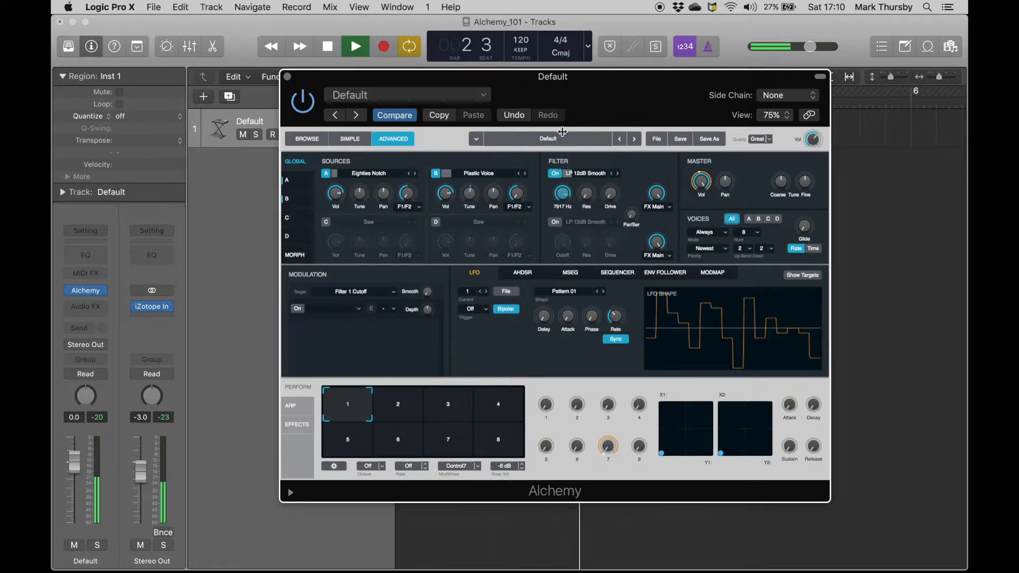
key("space")
mouse_move(561, 194)
left_mouse_down()
mouse_move(570, 251)
mouse_move(570, 202)
left_mouse_up()
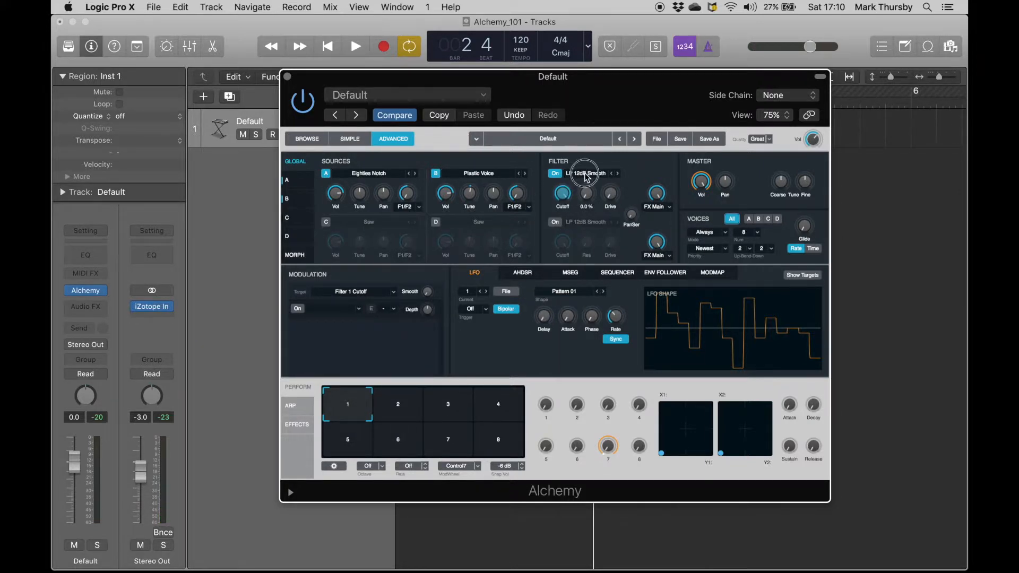
Change the first global filter's type to Notch and start playing the region.
left_click(587, 175)
scroll(610, 319, "down", 3)
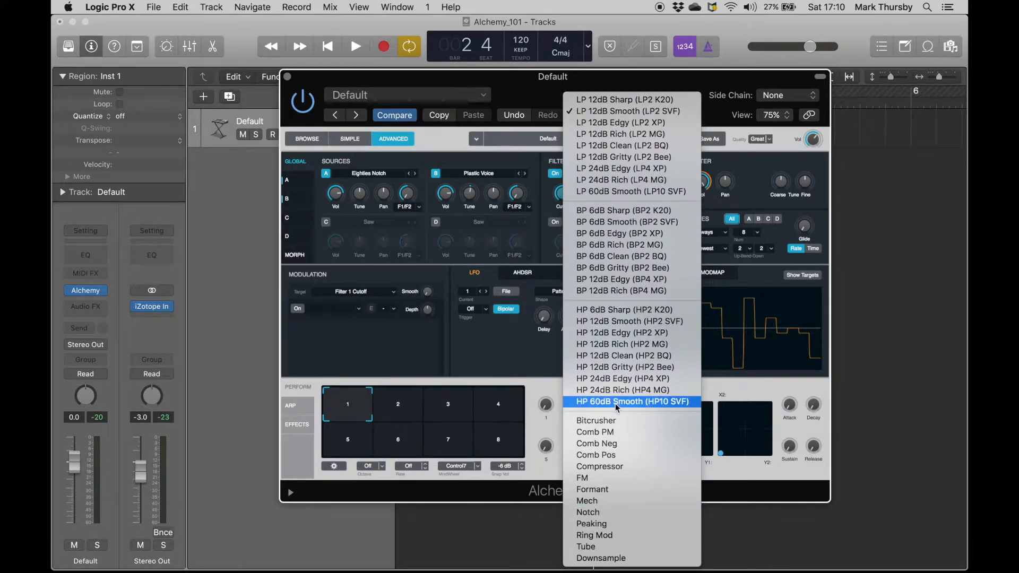
left_click(598, 512)
key("space")
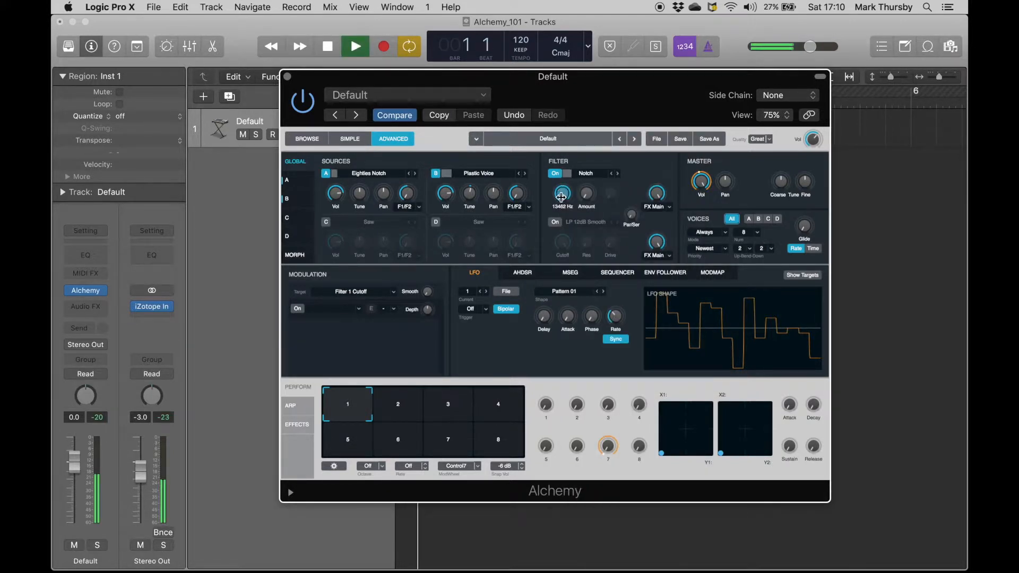
Set the Notch filter's amount to about 61.3 % and its cutoff to about 1888 Hz while the region plays.
left_click_drag(560, 192, 565, 233)
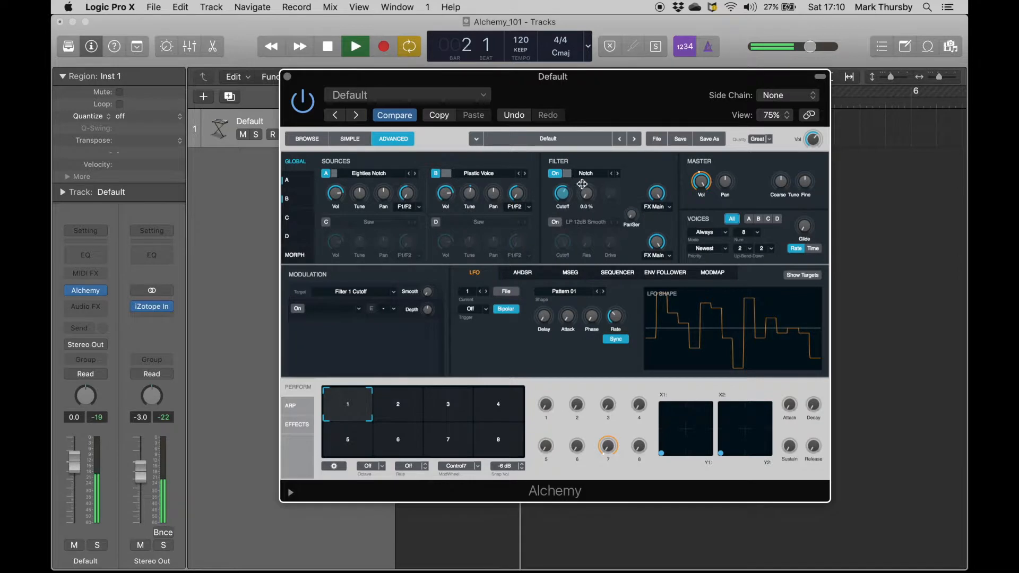
left_click_drag(587, 193, 589, 138)
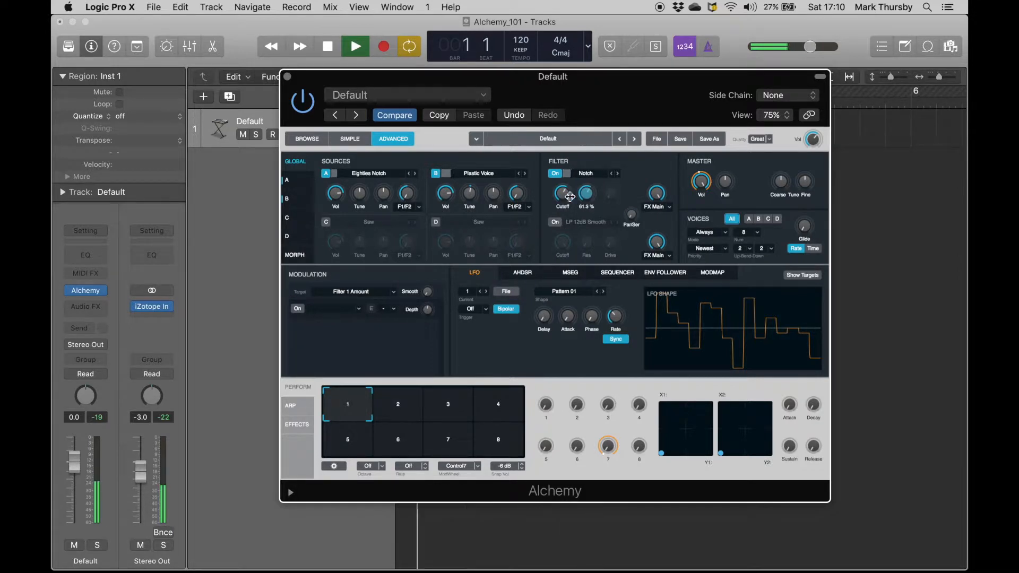
mouse_move(562, 193)
left_mouse_down()
mouse_move(574, 249)
mouse_move(568, 141)
mouse_move(568, 234)
mouse_move(565, 185)
left_mouse_up()
key("space")
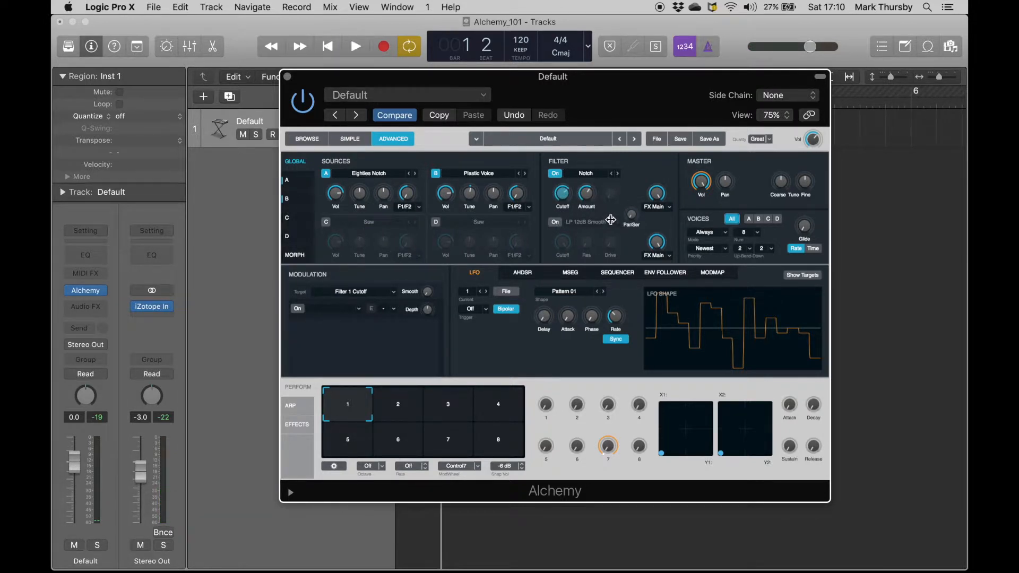
Modulate the first filter's cutoff with a new LFO at a positive depth and play the region.
right_click(564, 193)
mouse_move(584, 203)
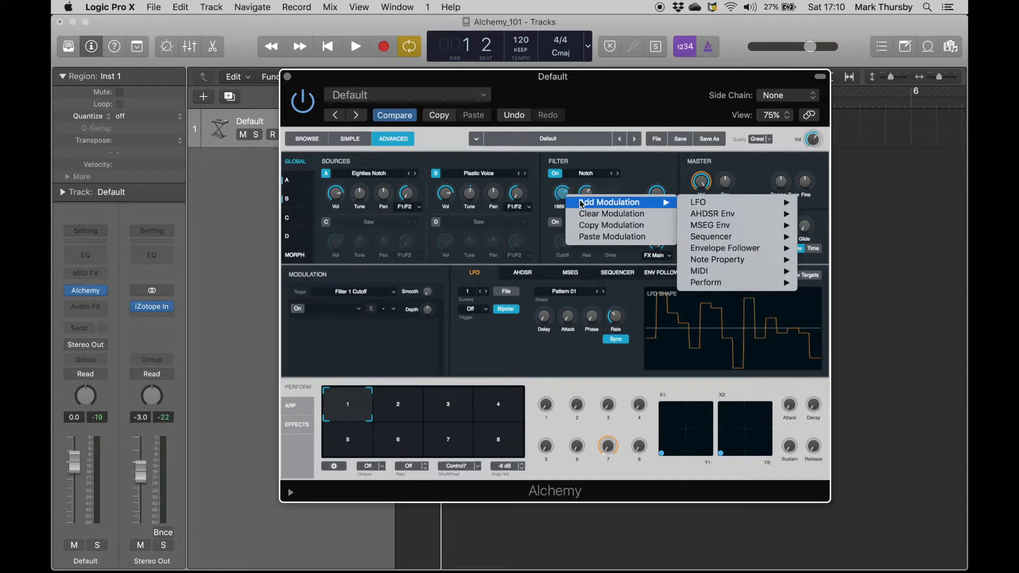
mouse_move(698, 208)
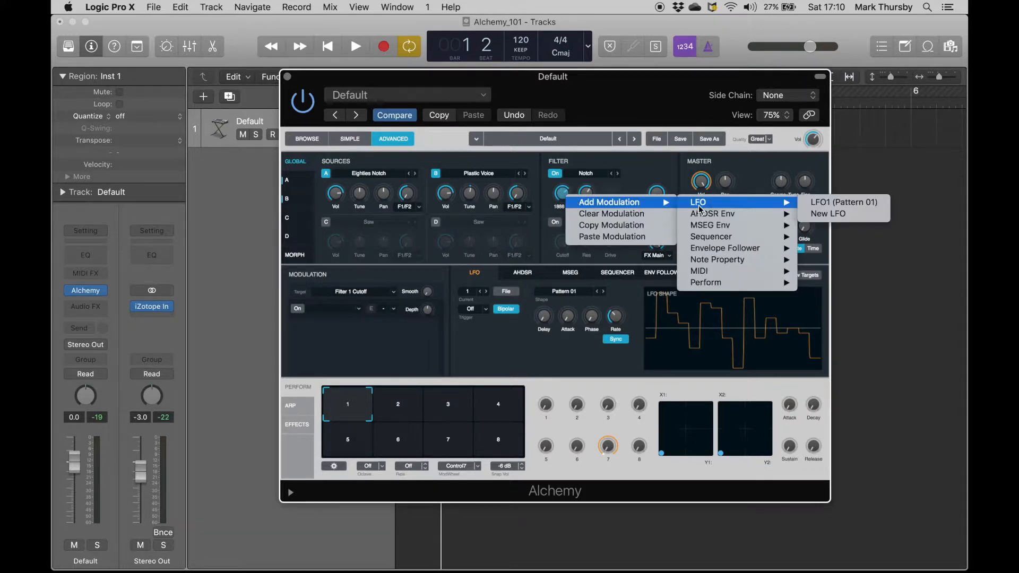
left_click(816, 214)
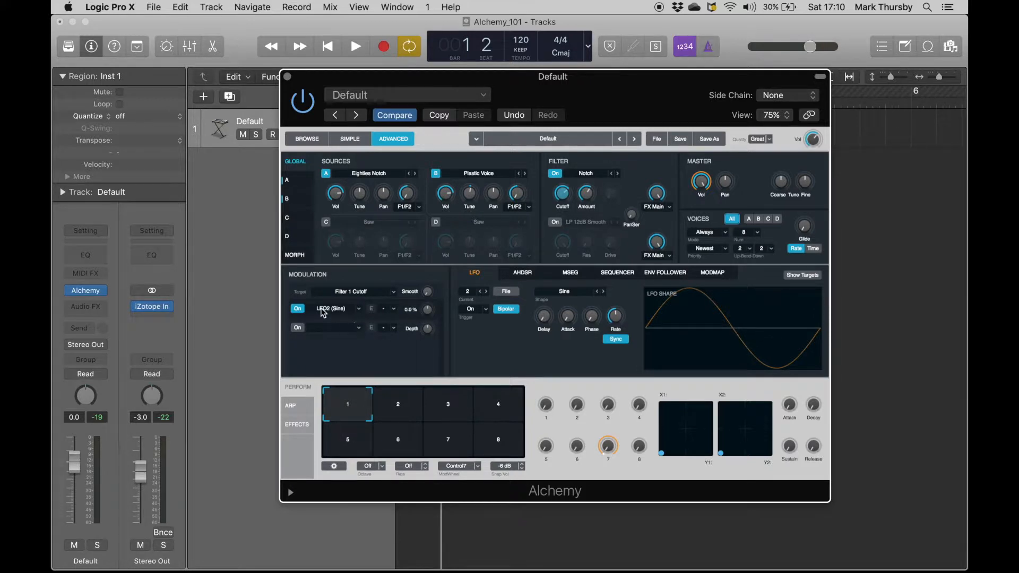
left_click_drag(428, 313, 430, 276)
key("space")
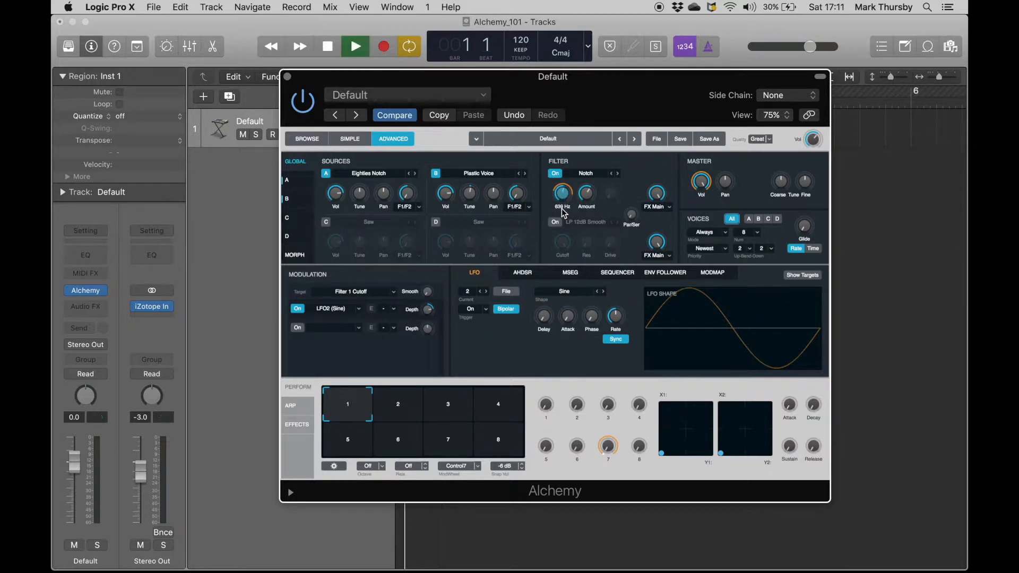
key("space")
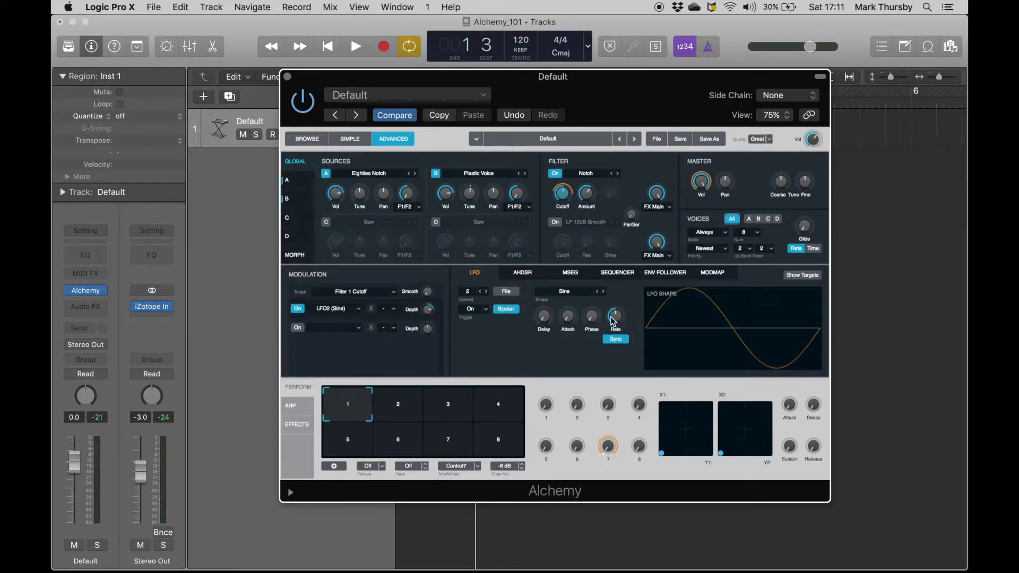
Turn down LFO2's rate and play the region to hear the filter modulation.
left_click_drag(617, 320, 617, 335)
key("space")
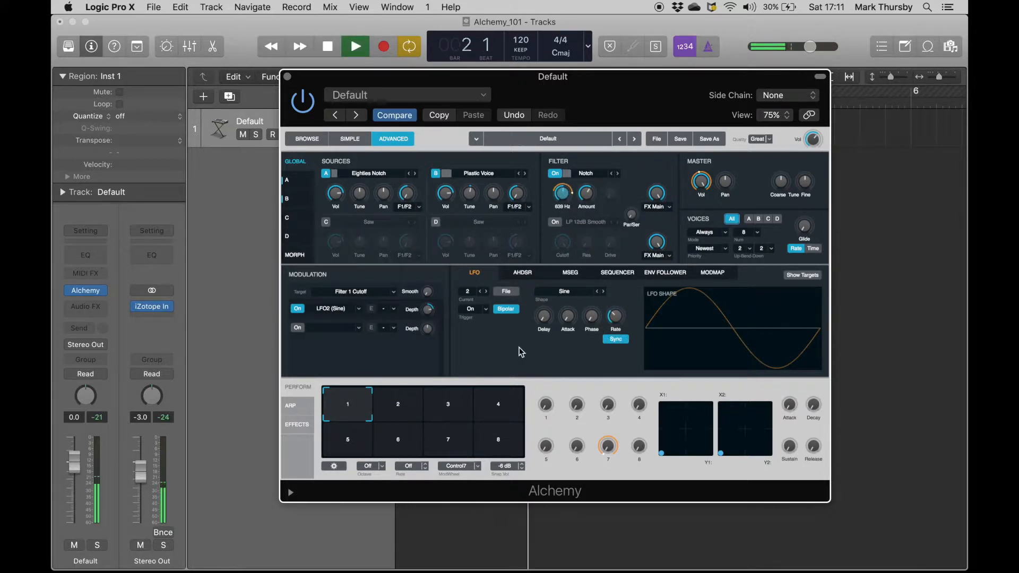
key("space")
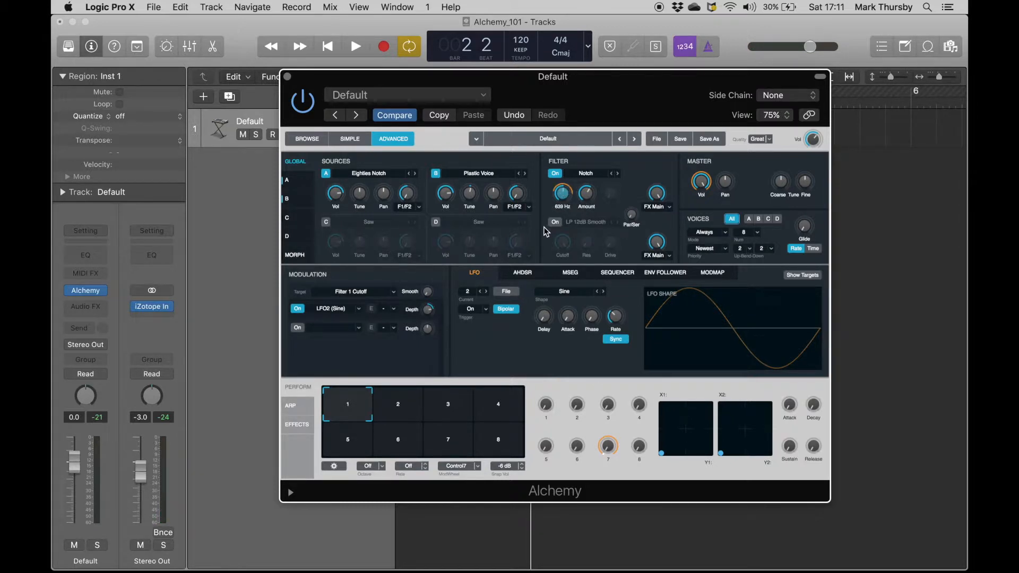
Set LFO2's trigger to Off and play the region to hear the filter sweep across the notes.
left_click(472, 310)
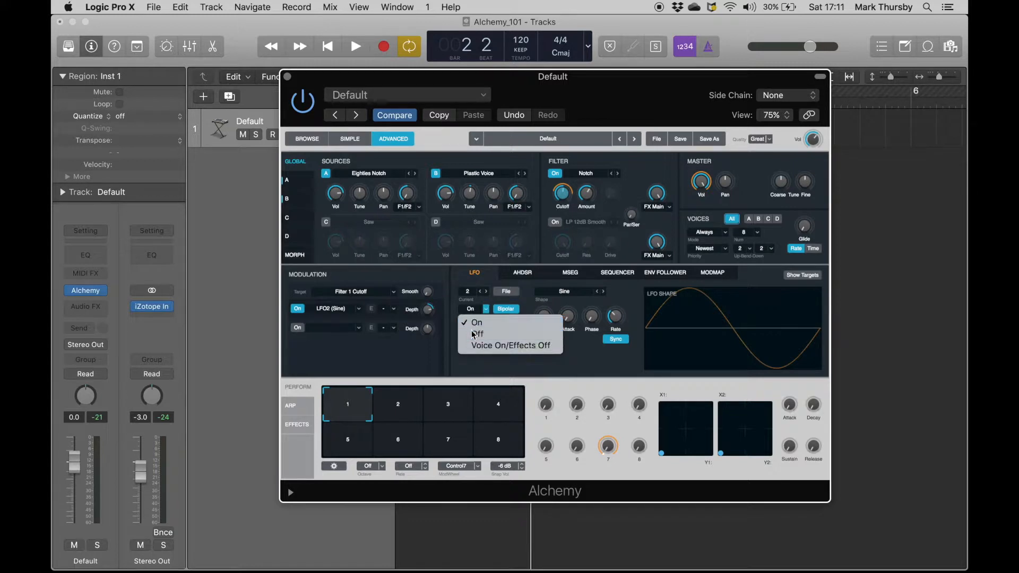
left_click(477, 334)
key("space")
mouse_move(568, 192)
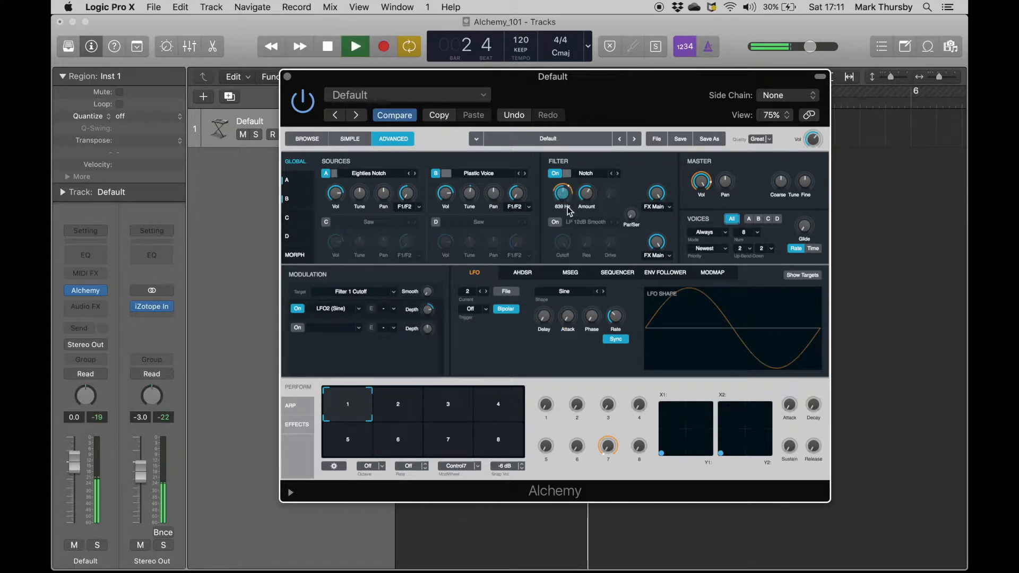
mouse_move(414, 325)
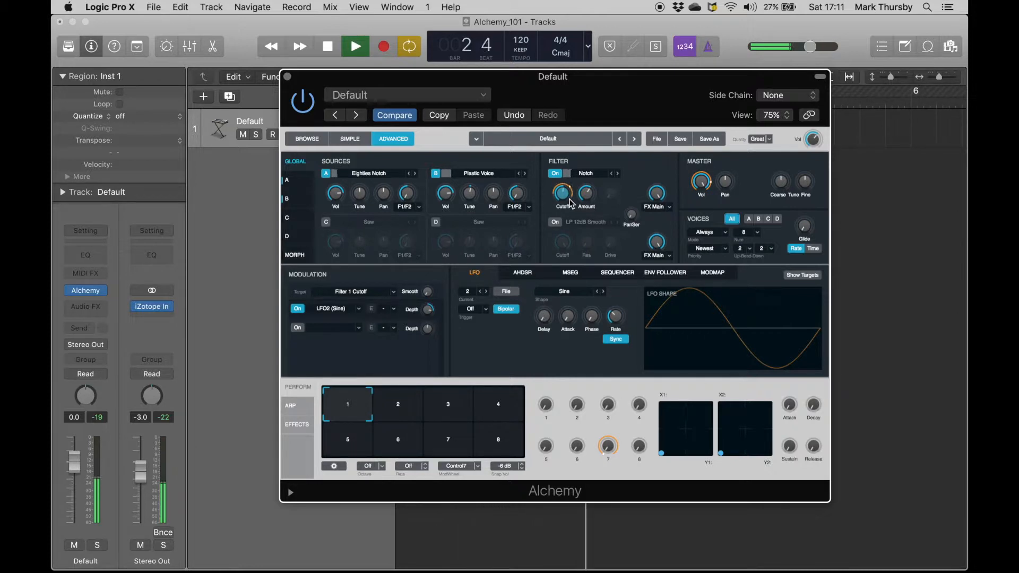
key("space")
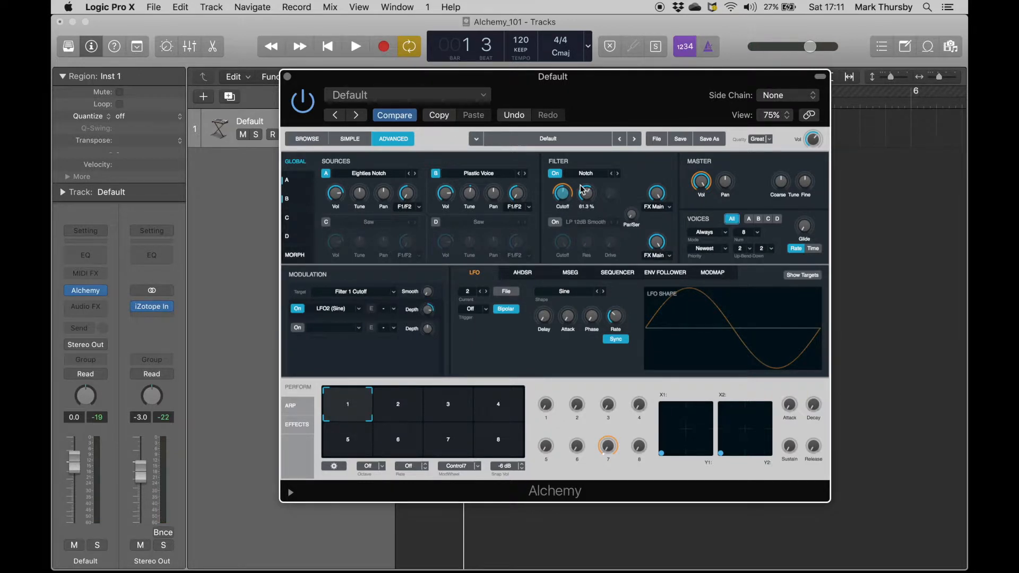
Play the region again and shift the synthesizer window down to uncover the timeline ruler, stopping playback.
key("space")
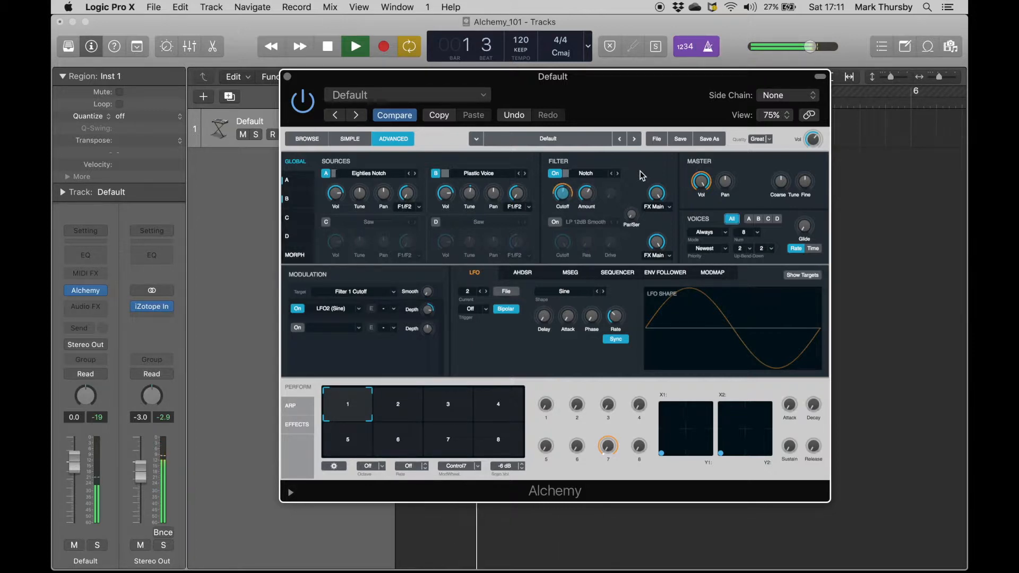
left_click(585, 78)
left_click_drag(585, 79, 578, 110)
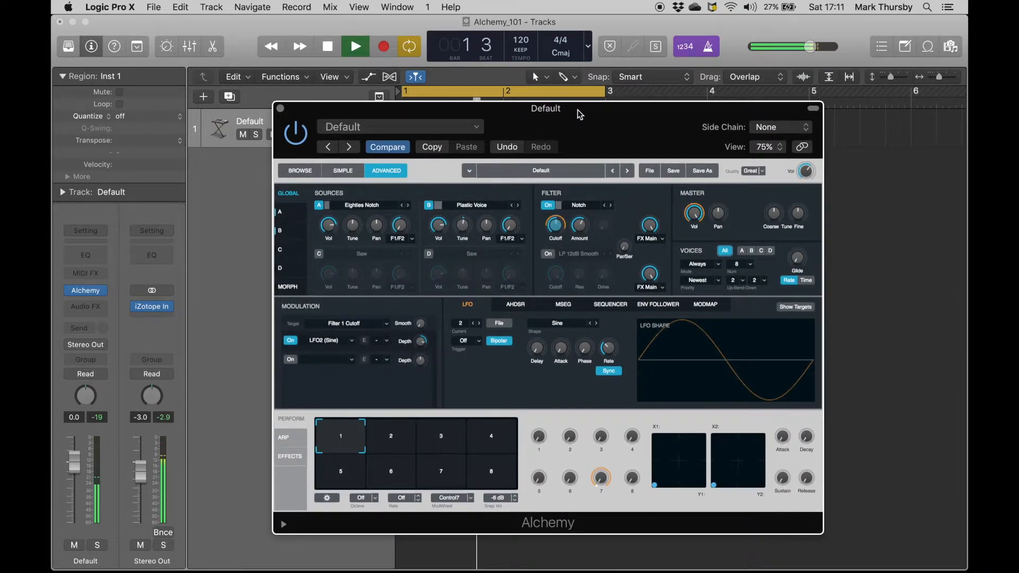
key("space")
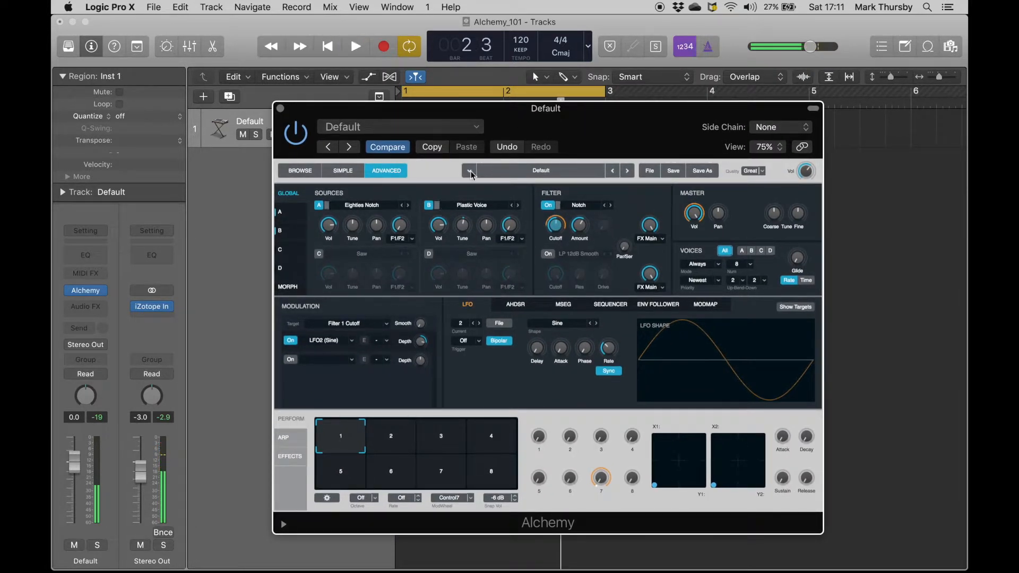
Open source B and adjust its coarse tuning while the region plays, moving the synthesizer window back up and stopping playback.
left_click(290, 234)
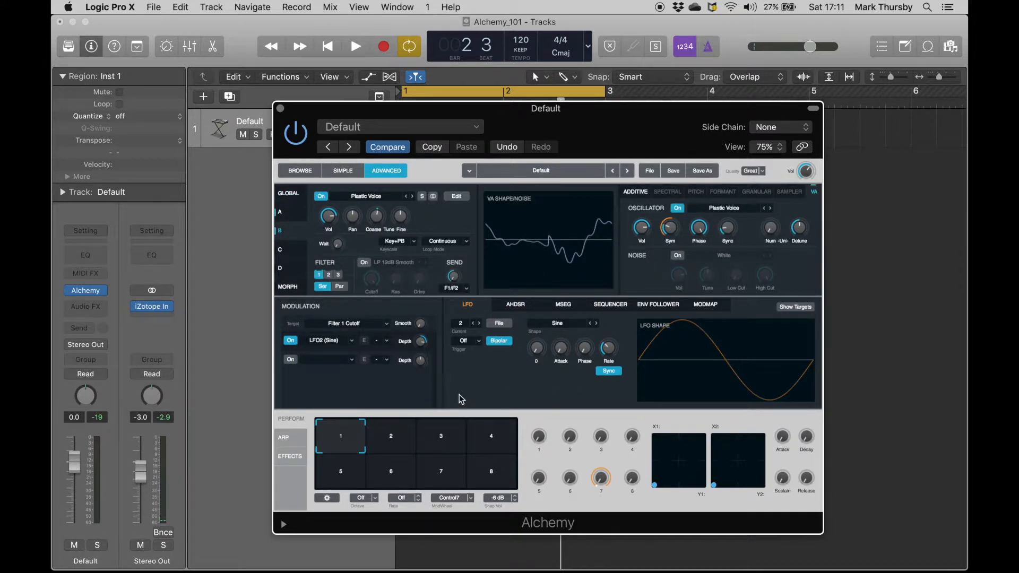
key("space")
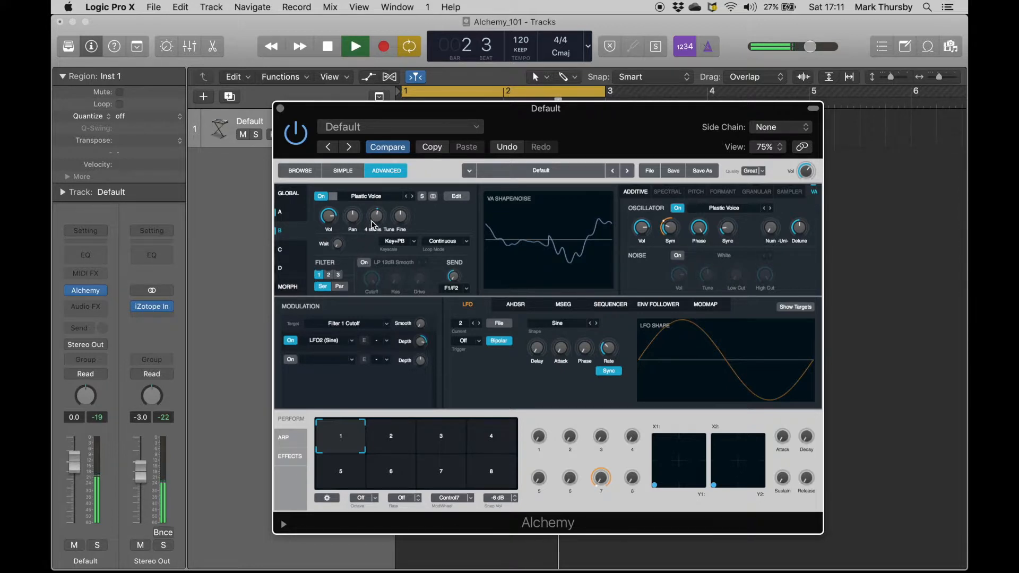
key("space")
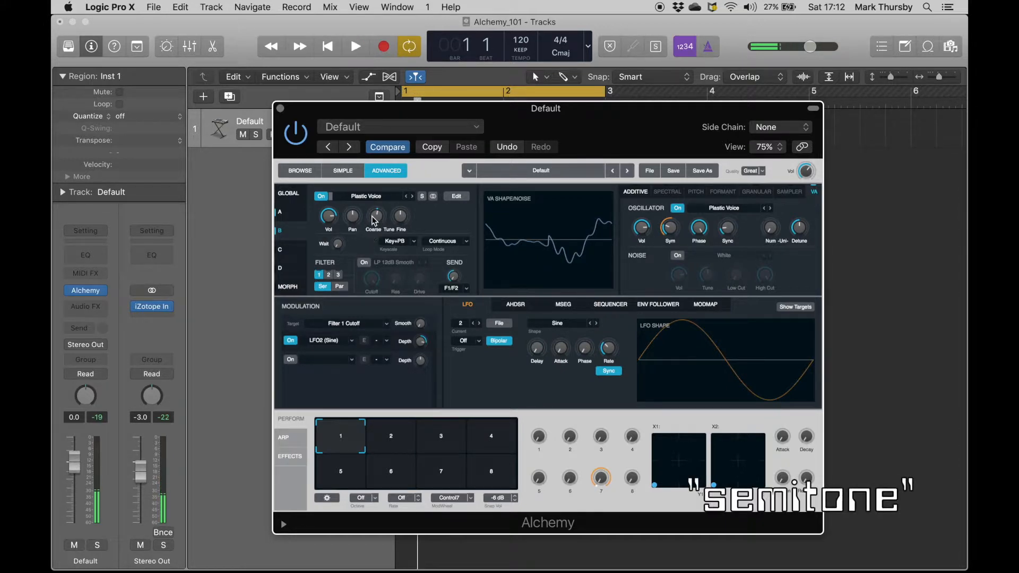
left_click(376, 217)
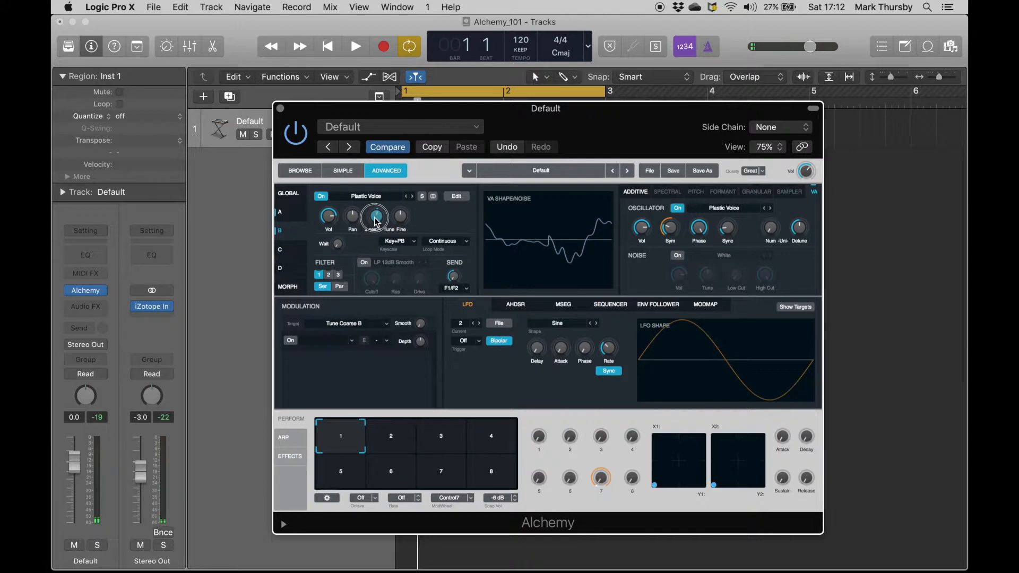
key("space")
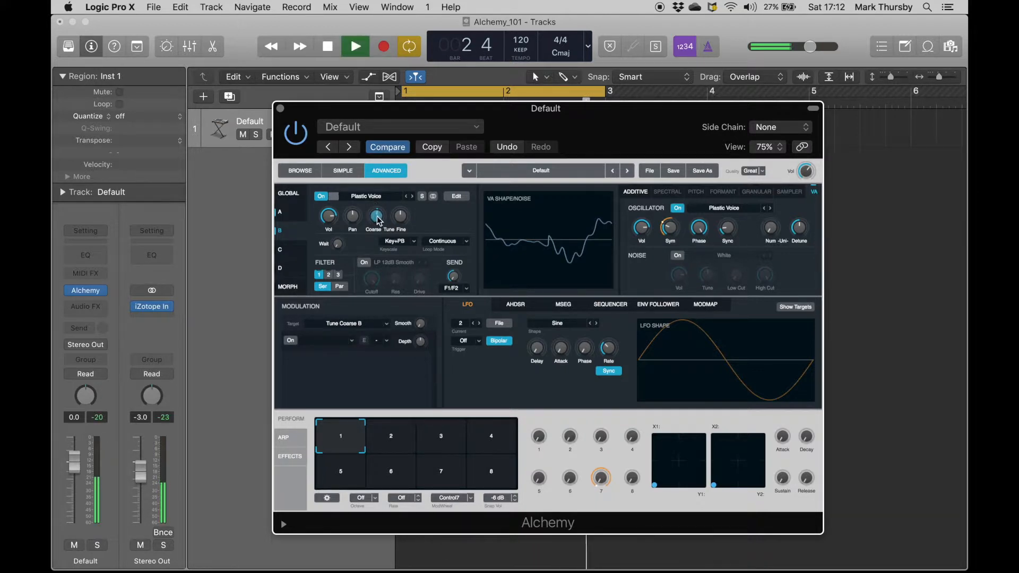
left_click_drag(376, 217, 377, 212)
left_click(376, 215)
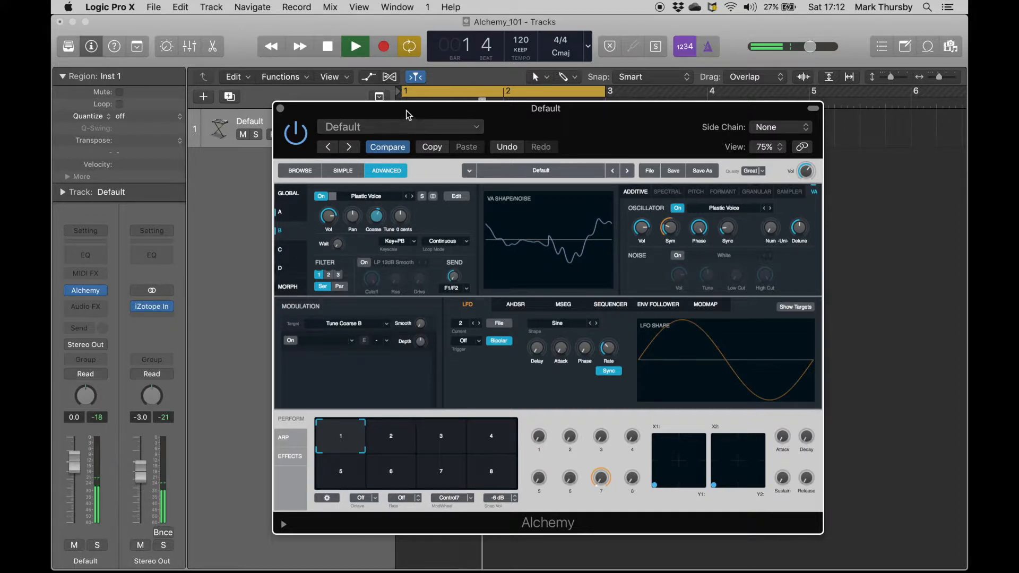
left_click_drag(409, 109, 386, 81)
key("space")
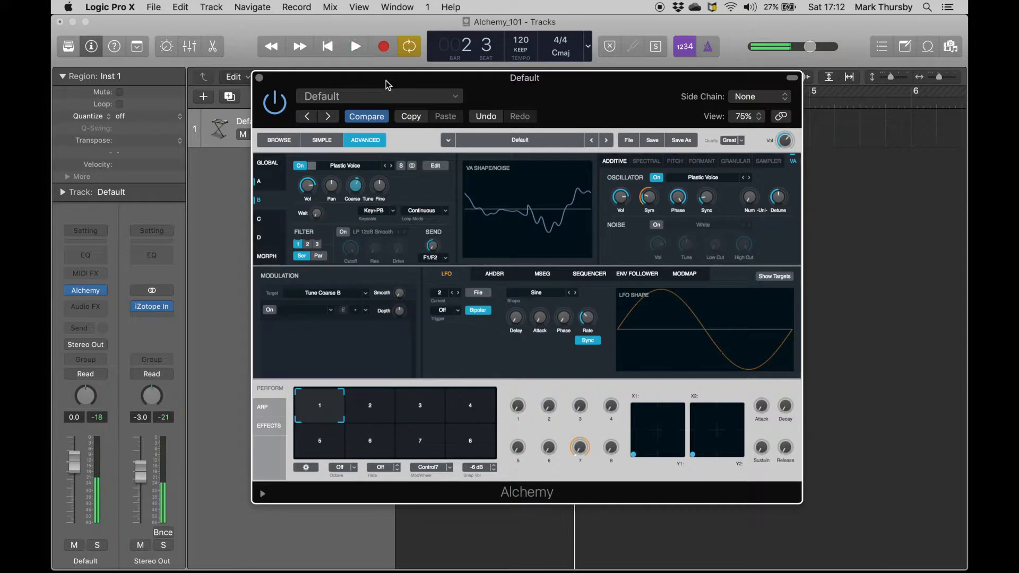
Return to the global settings, raise the voices' Glide to 34.2 % and play the region to hear the note bending.
left_click(266, 166)
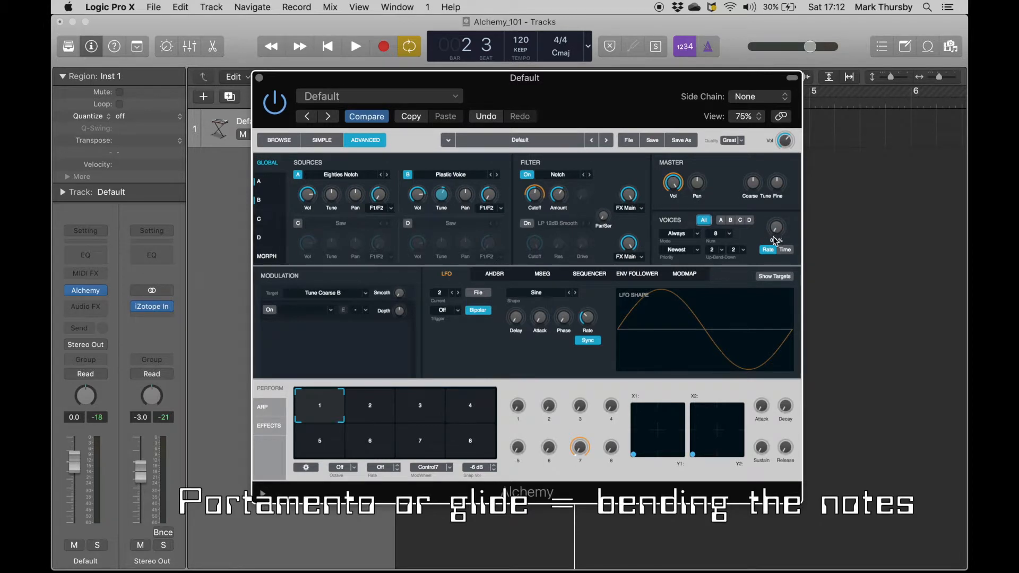
key("space")
mouse_move(775, 237)
left_mouse_down()
mouse_move(776, 192)
mouse_move(775, 230)
left_mouse_up()
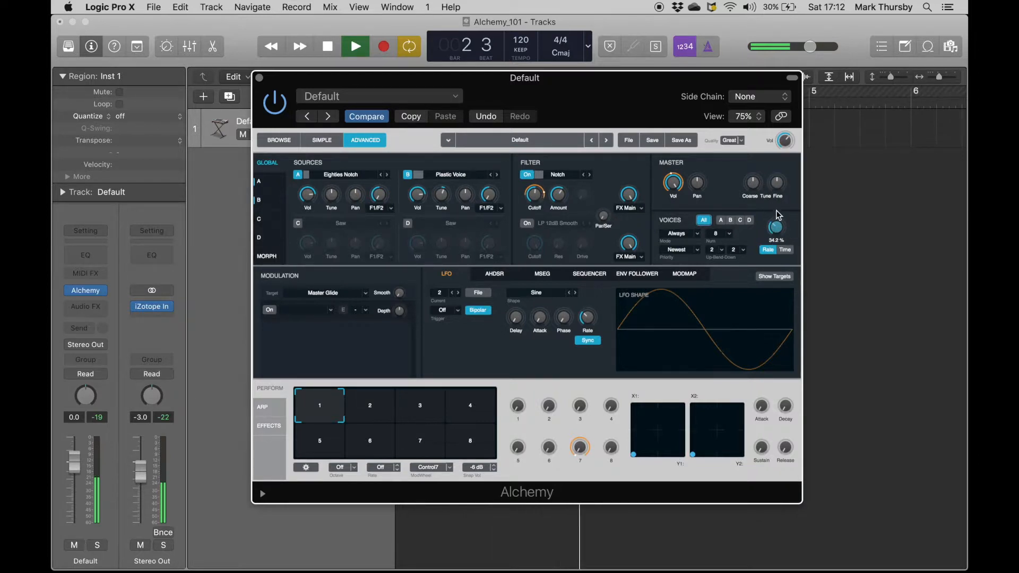
key("space")
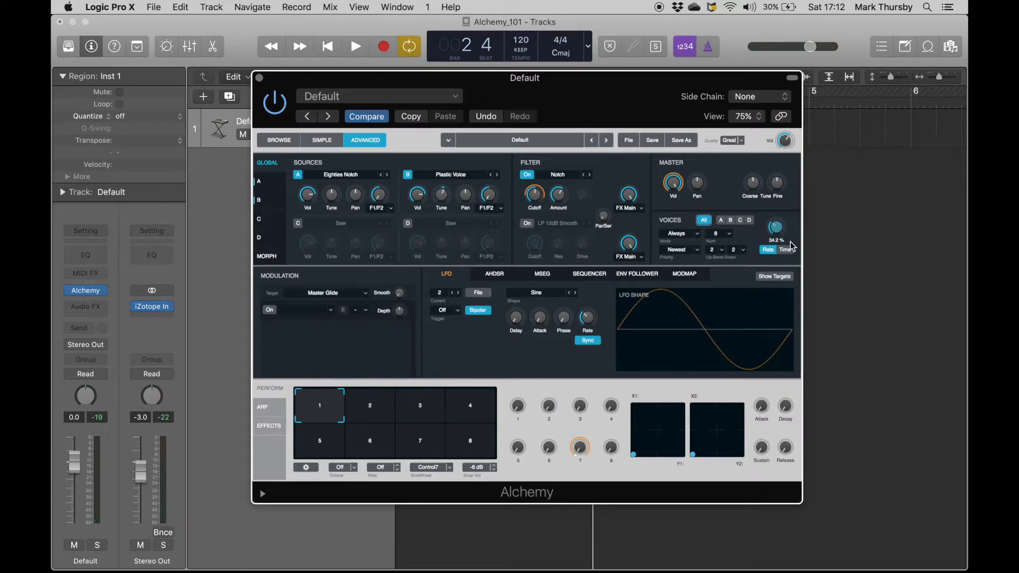
key("space")
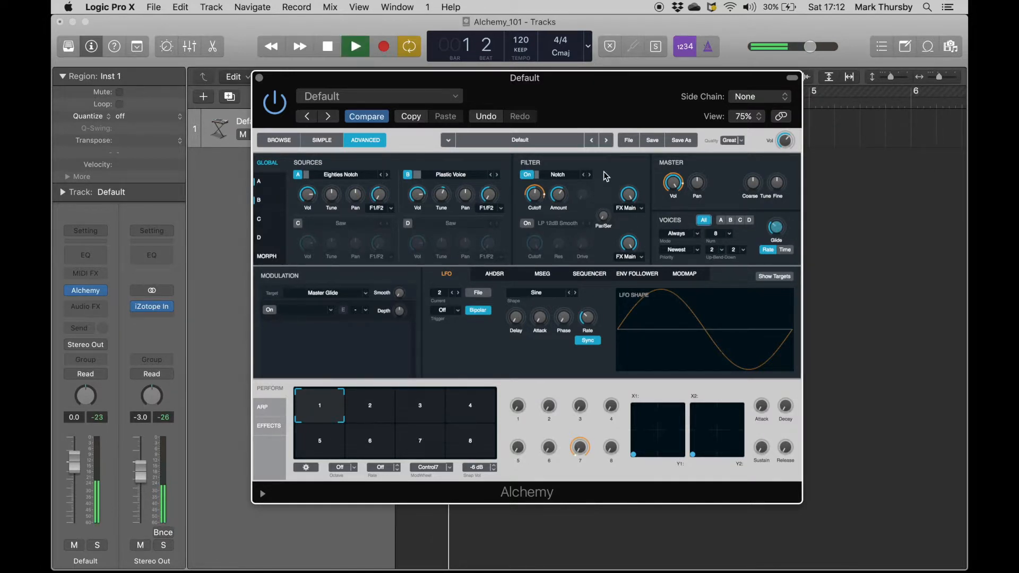
key("space")
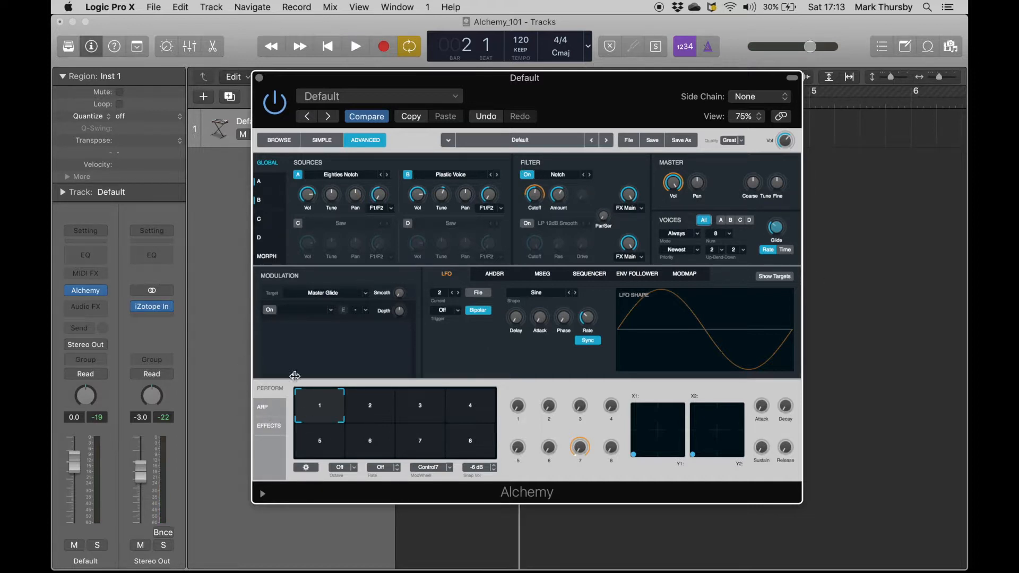
Add a Distortion effect to the first slot of the Main effects rack.
left_click(269, 427)
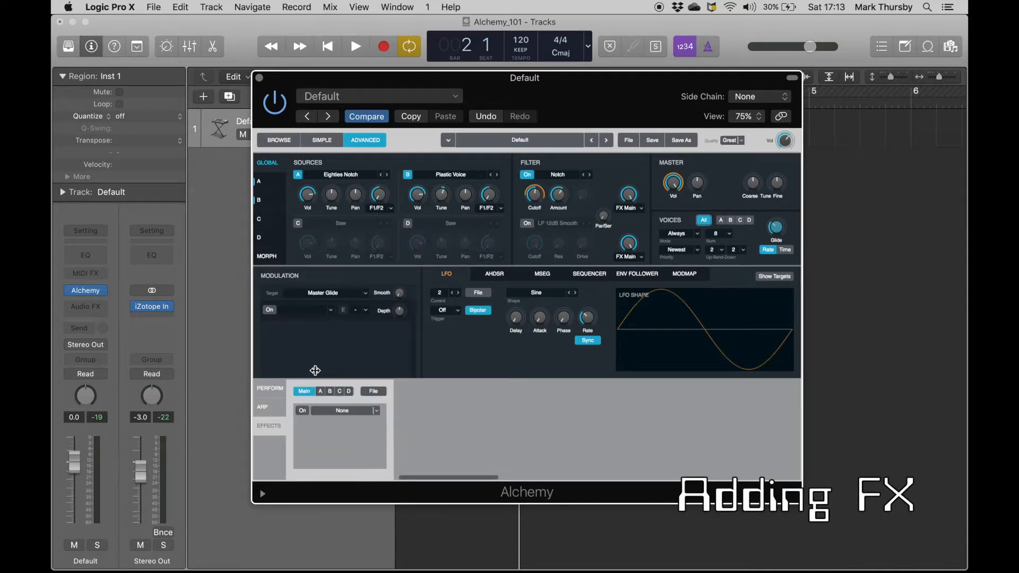
left_click(359, 412)
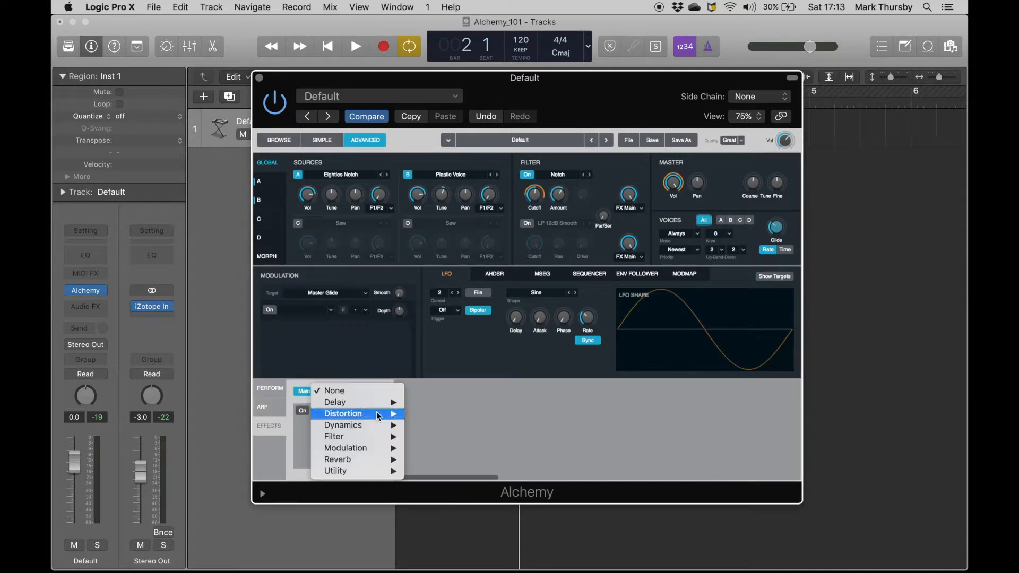
mouse_move(350, 418)
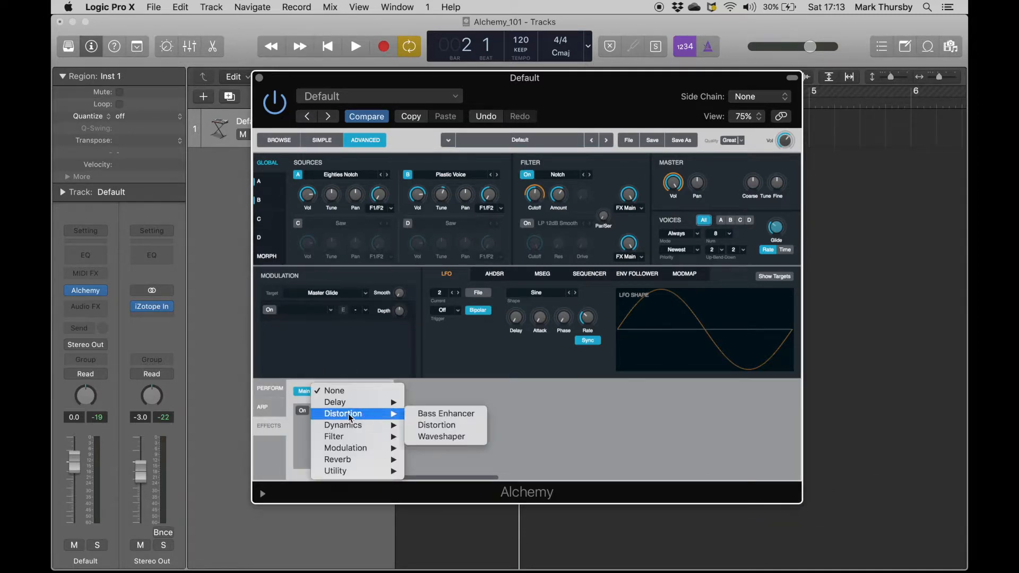
left_click(433, 426)
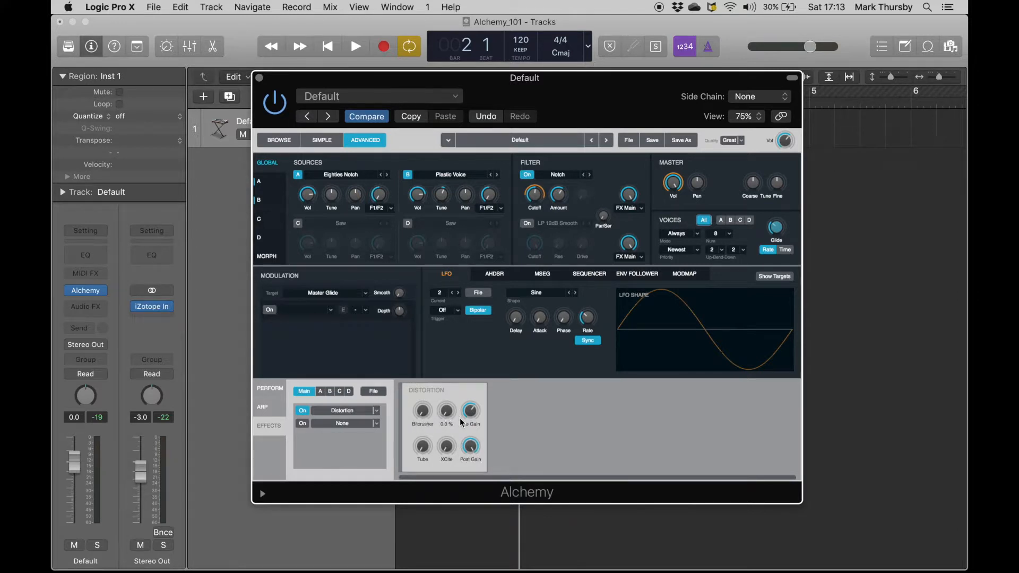
Try raising the distortion's Mech amount while the region plays, returning it to 0.0 %.
key("space")
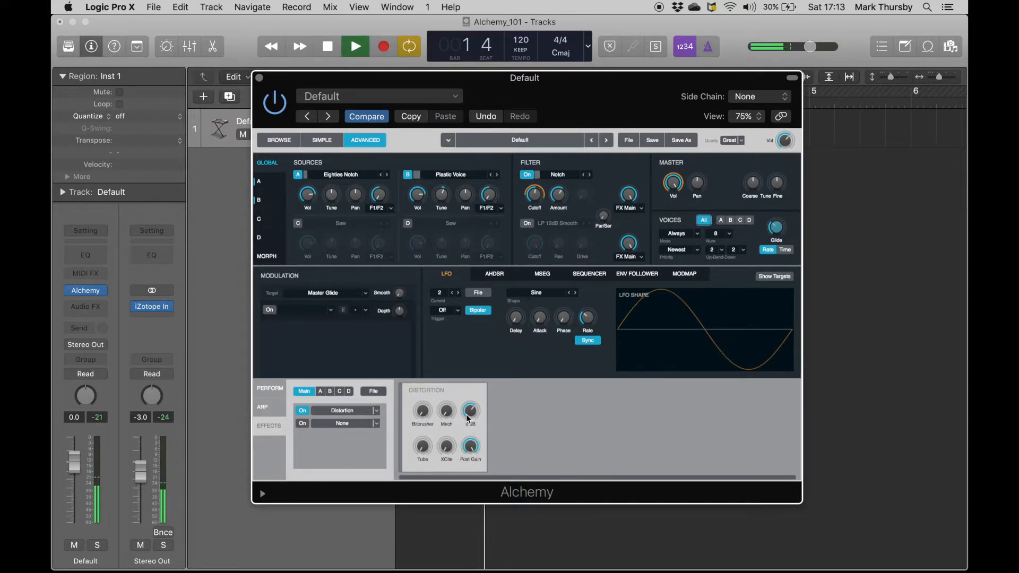
left_click(447, 405)
left_click_drag(447, 402, 449, 360)
key("space")
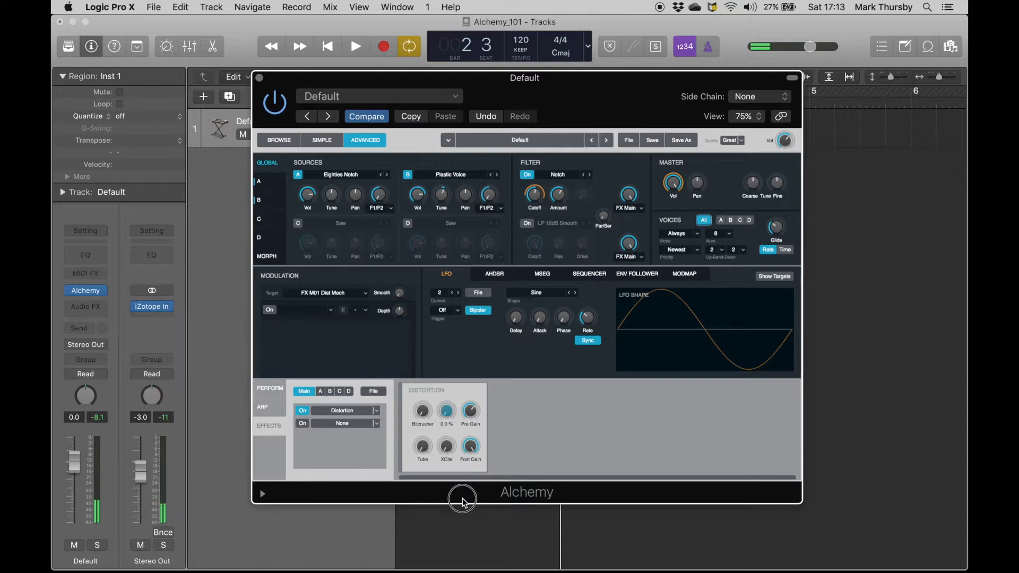
Raise the distortion's Tube and XCite amounts while listening to the region.
left_click_drag(421, 443, 424, 391)
key("space")
left_click_drag(446, 445, 565, 425)
key("space")
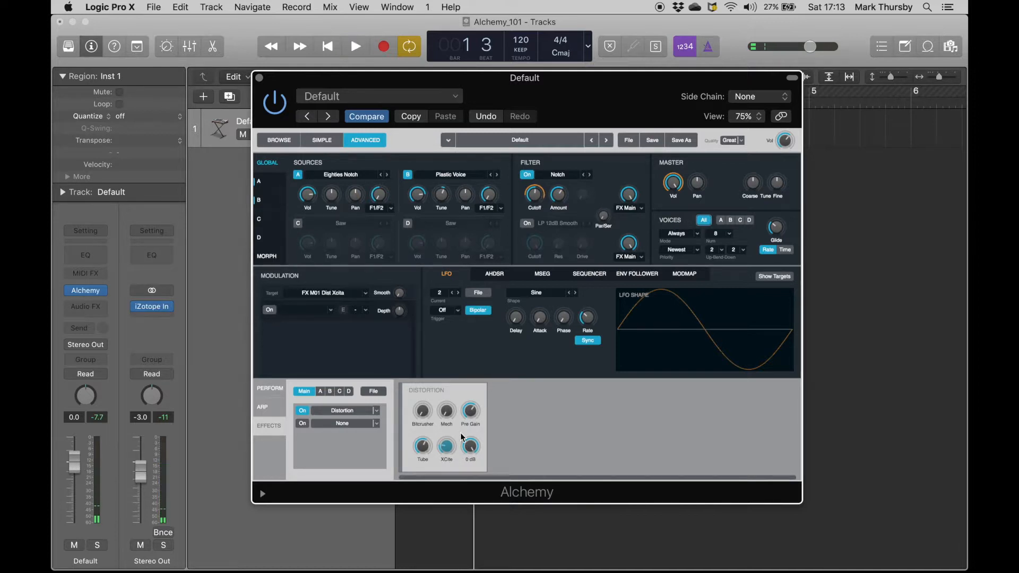
Add a Convolution Reverb to the second Main effects slot and load the 0.5s Wooden Room impulse response from Small Spaces, Rooms.
left_click(343, 423)
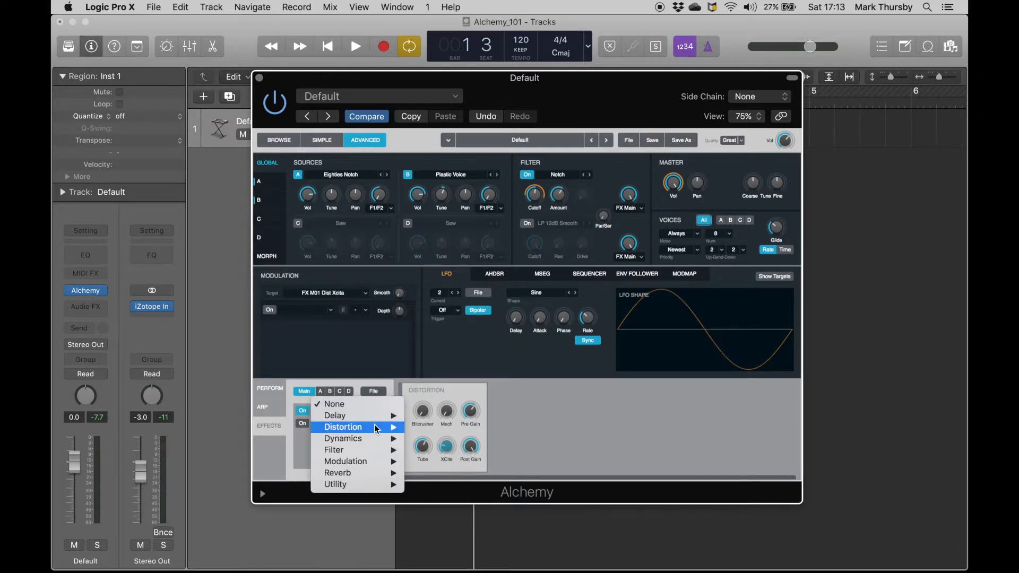
mouse_move(379, 474)
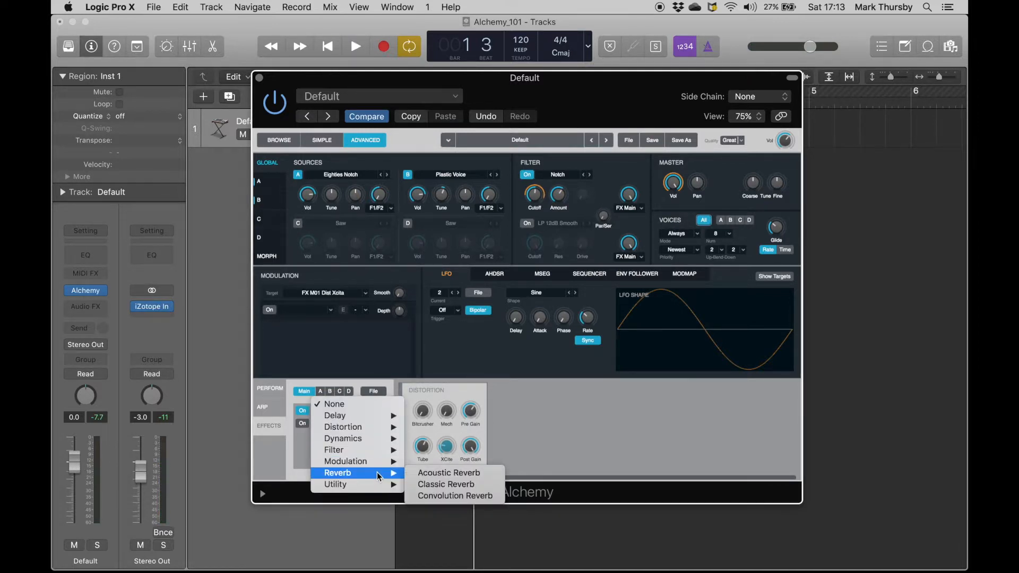
left_click(441, 496)
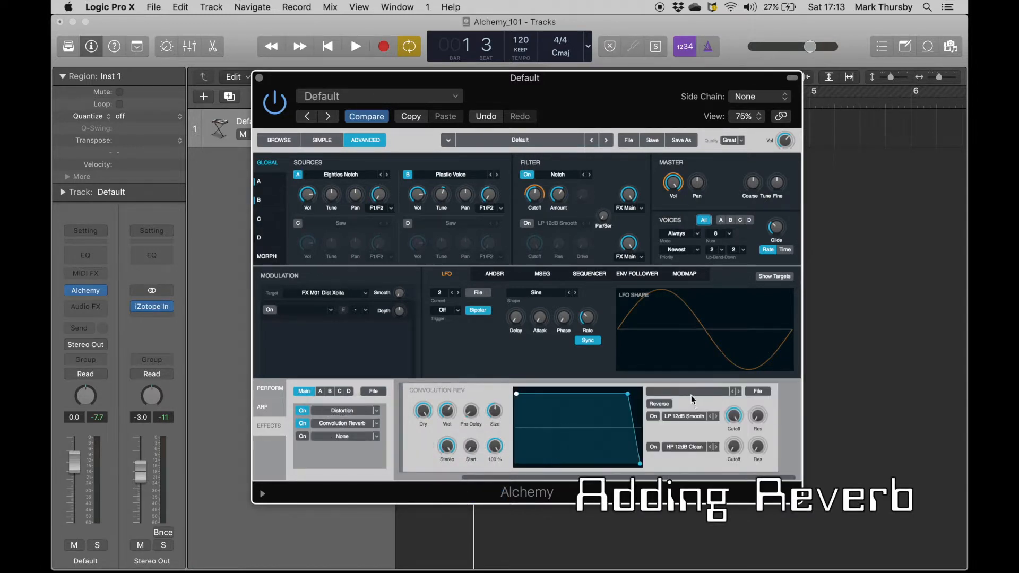
left_click(696, 391)
mouse_move(709, 410)
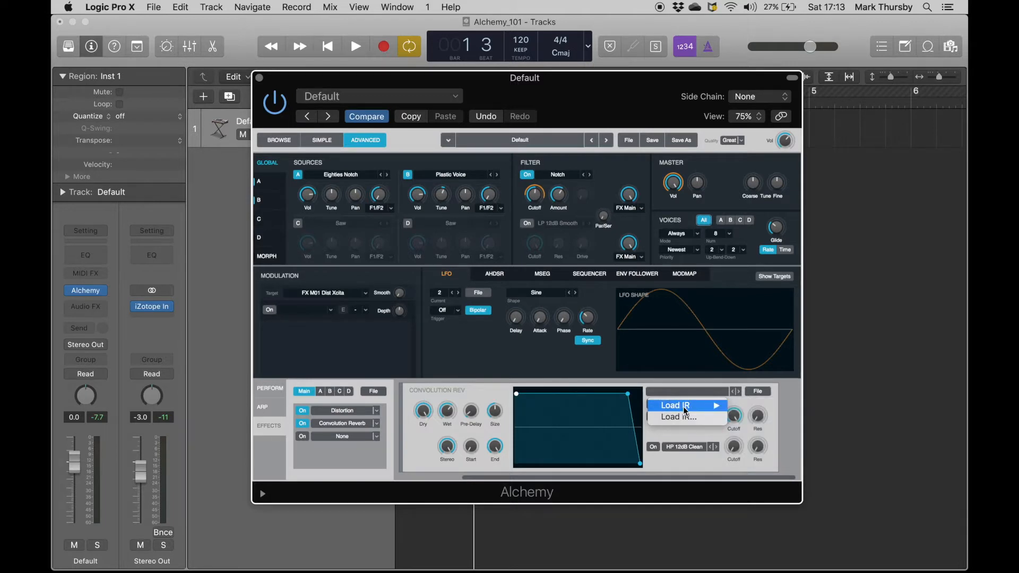
mouse_move(757, 430)
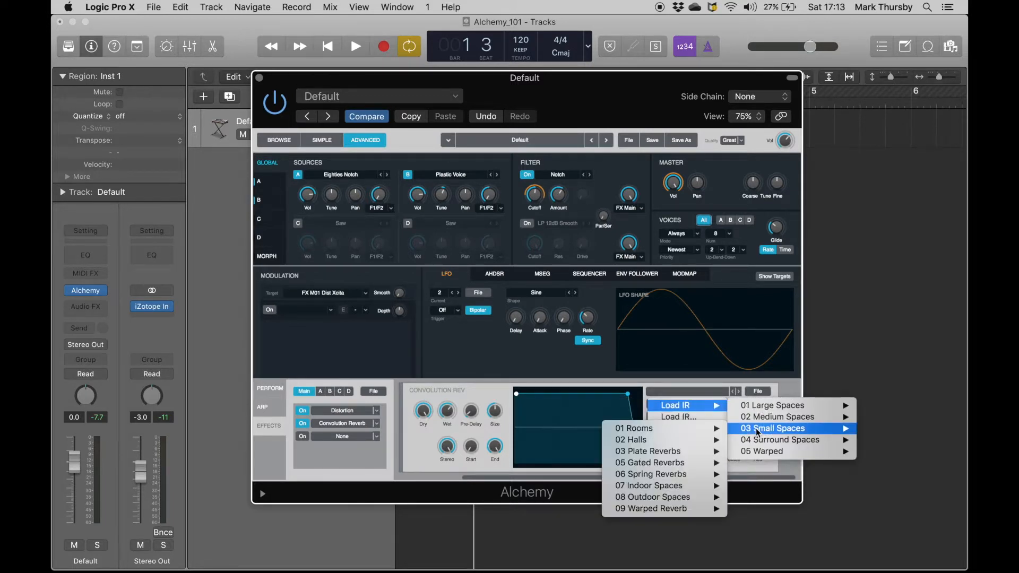
mouse_move(697, 435)
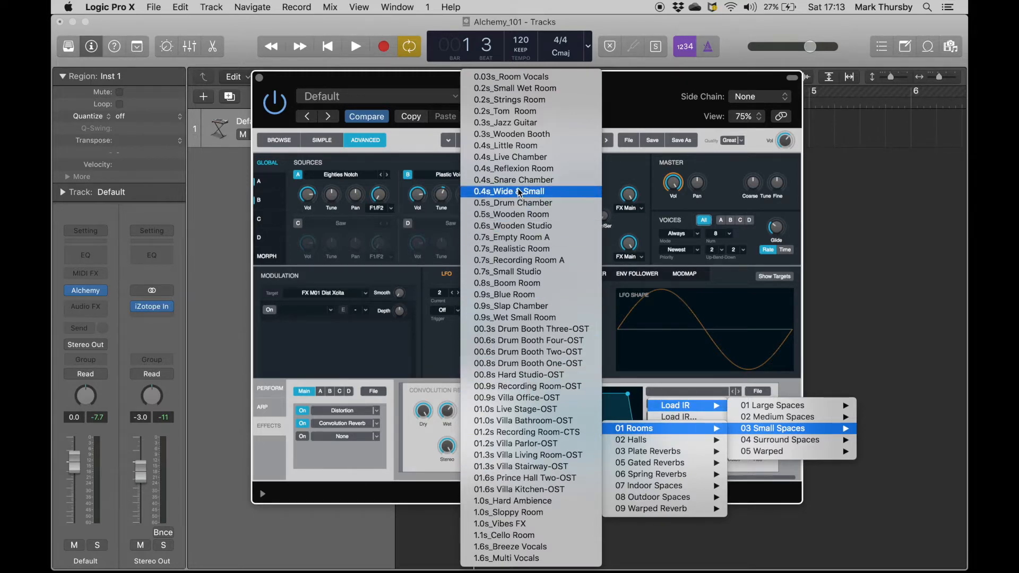
left_click(515, 216)
Try the convolution reverb's Wet level at 0 dB while listening to the region, and settle it at -14.4 dB.
key("space")
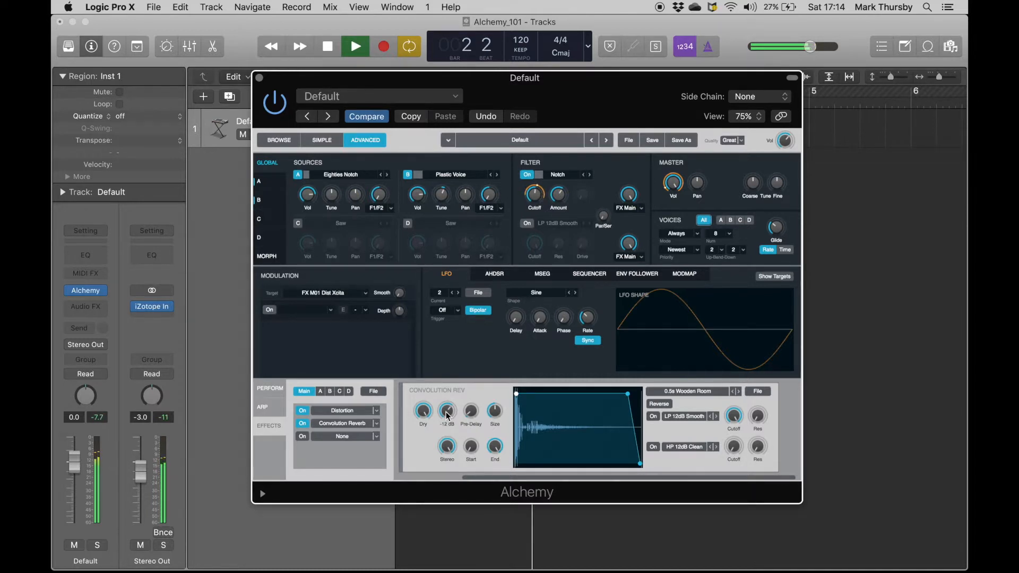
key("space")
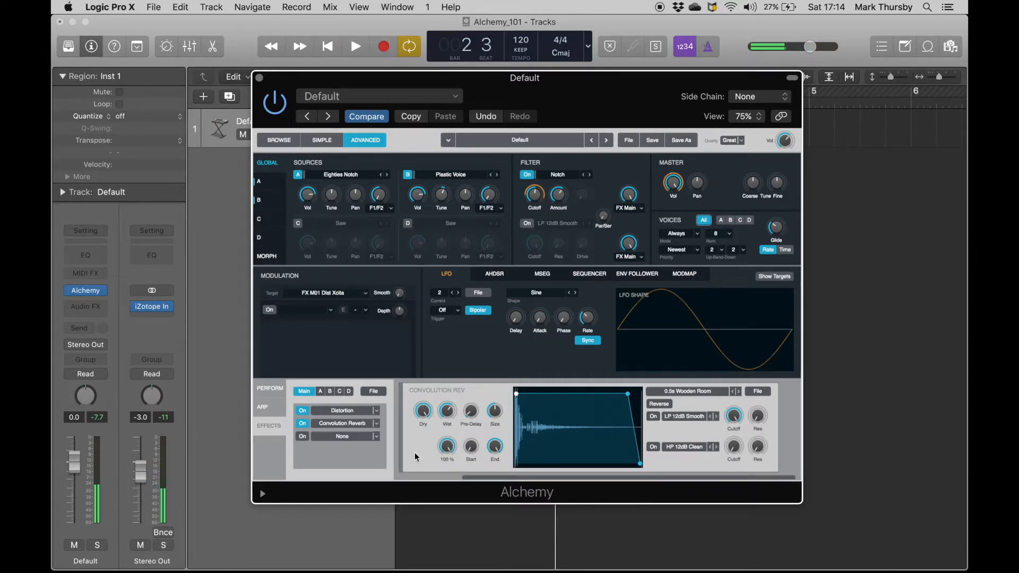
key("space")
left_click(447, 422)
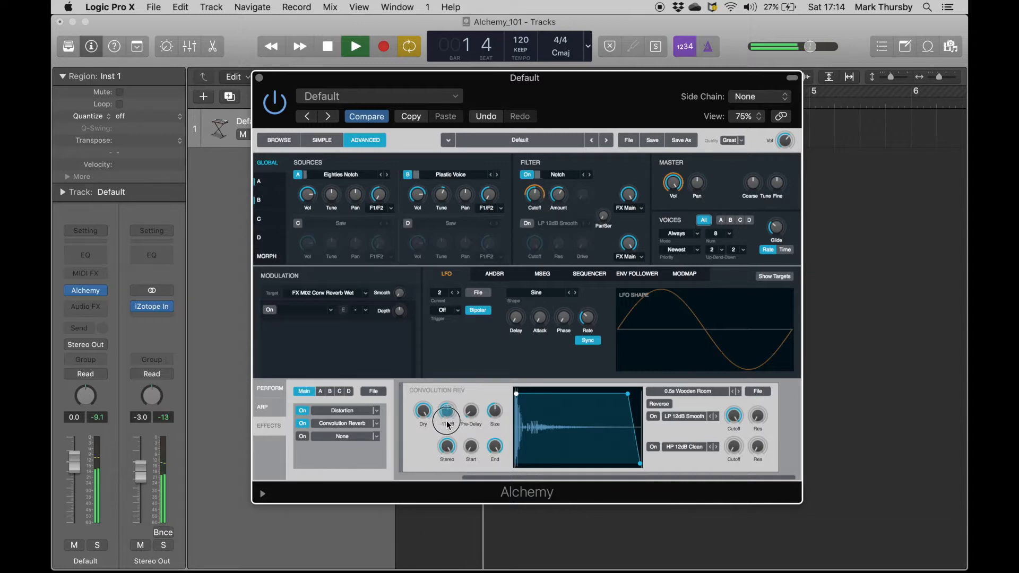
left_click_drag(448, 425, 441, 367)
key("space")
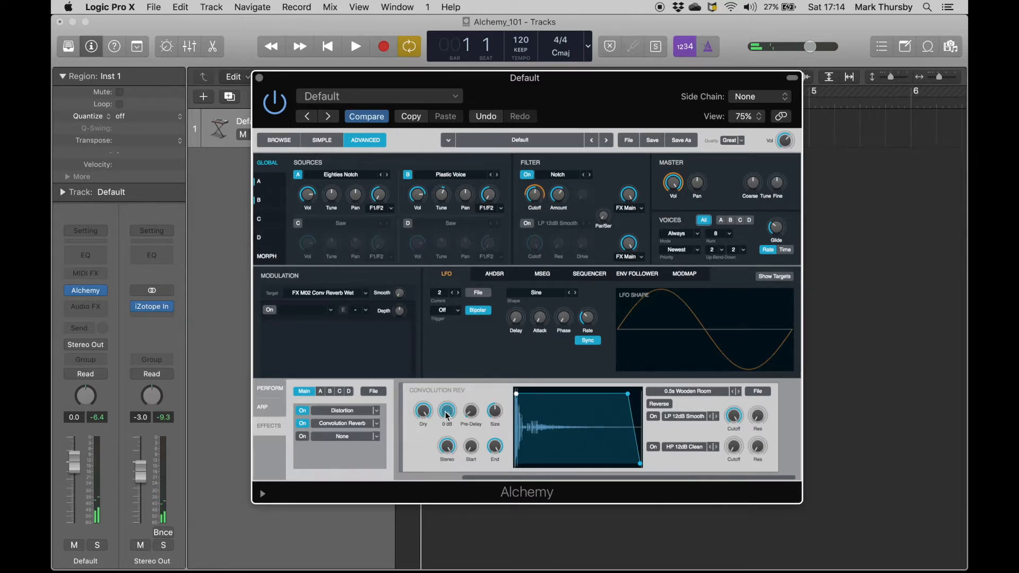
left_click_drag(447, 417, 453, 461)
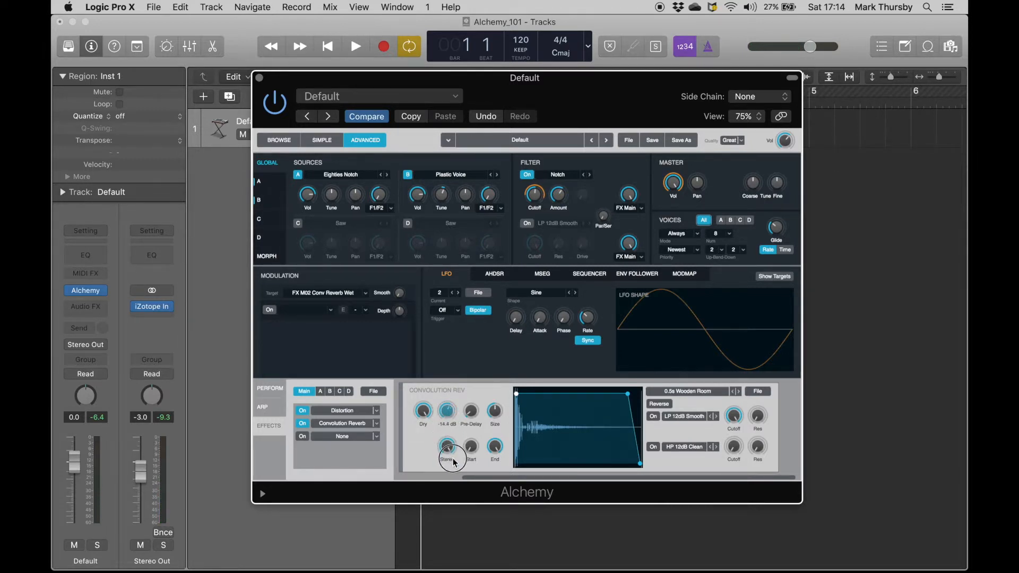
Play the region with the convolution reverb switched off and back on to compare the sound.
key("space")
mouse_move(496, 416)
left_click_drag(496, 417, 500, 439)
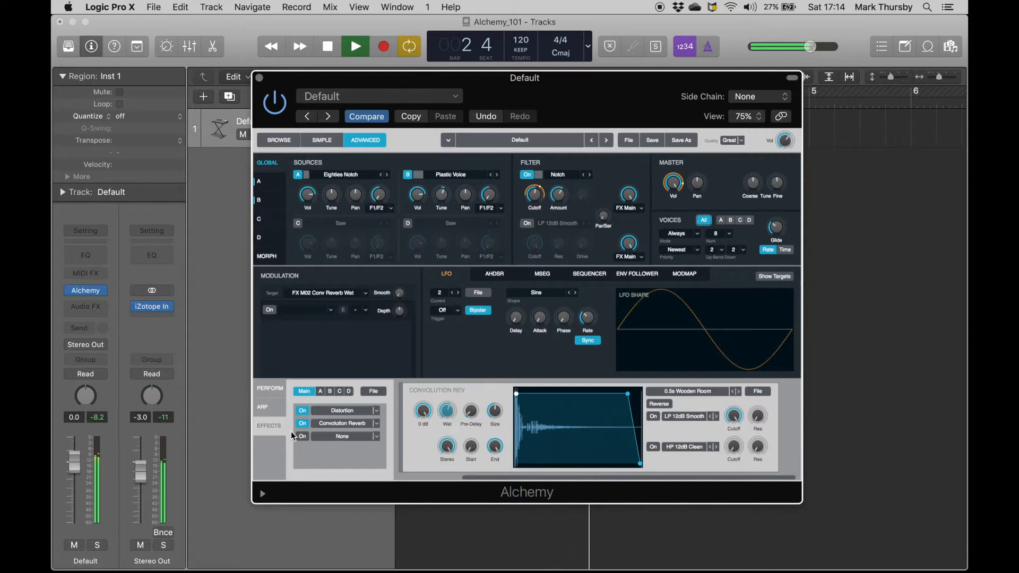
left_click(303, 423)
key("space")
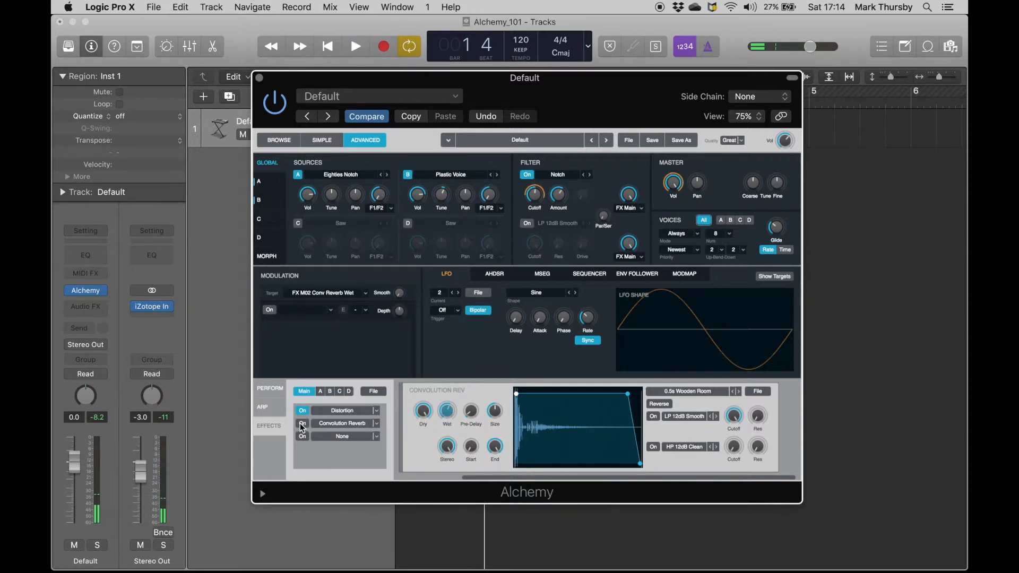
left_click(302, 423)
key("space")
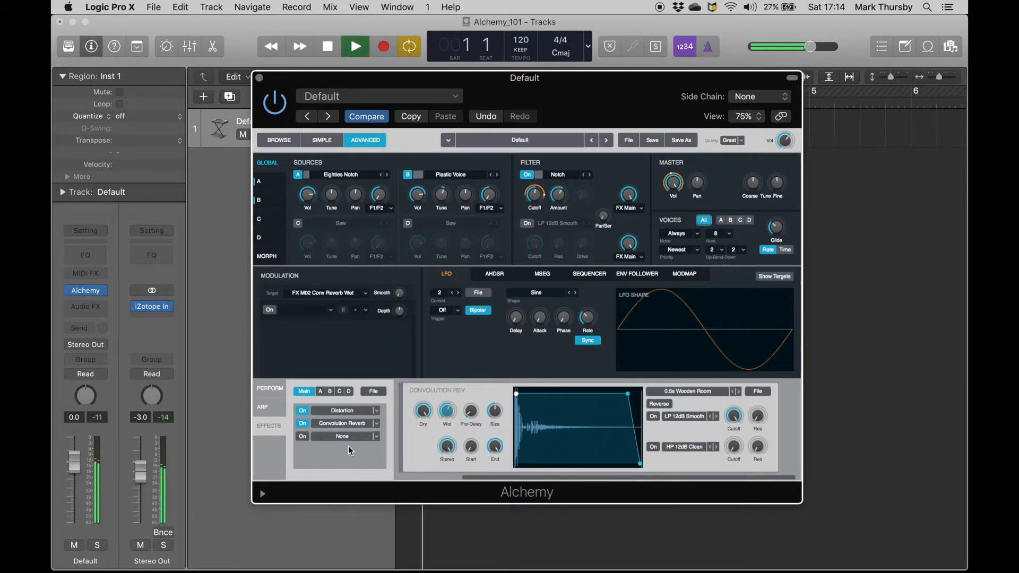
Add a Mod FX modulation effect to the third slot of the Main effects rack.
left_click(376, 437)
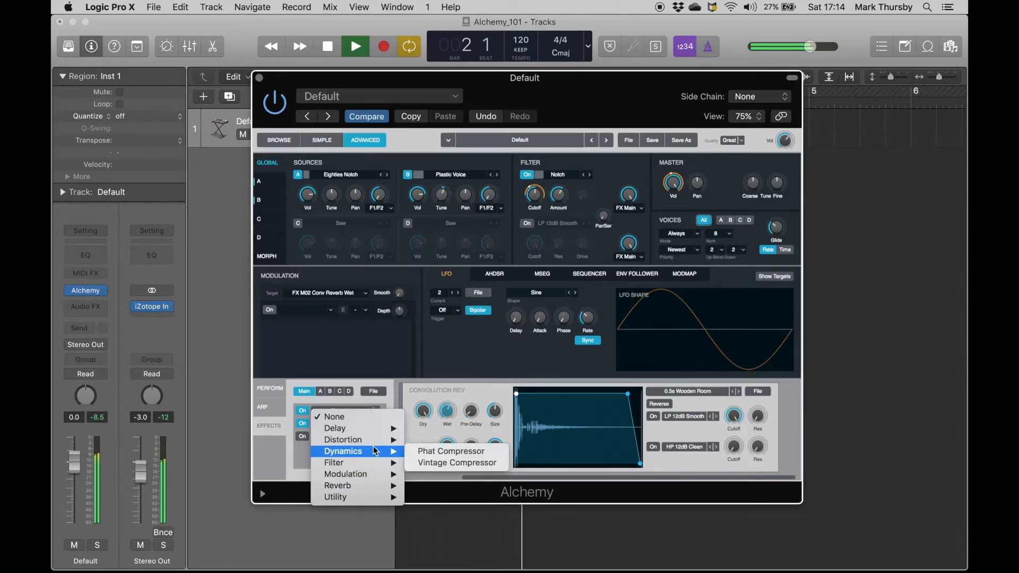
left_click(401, 394)
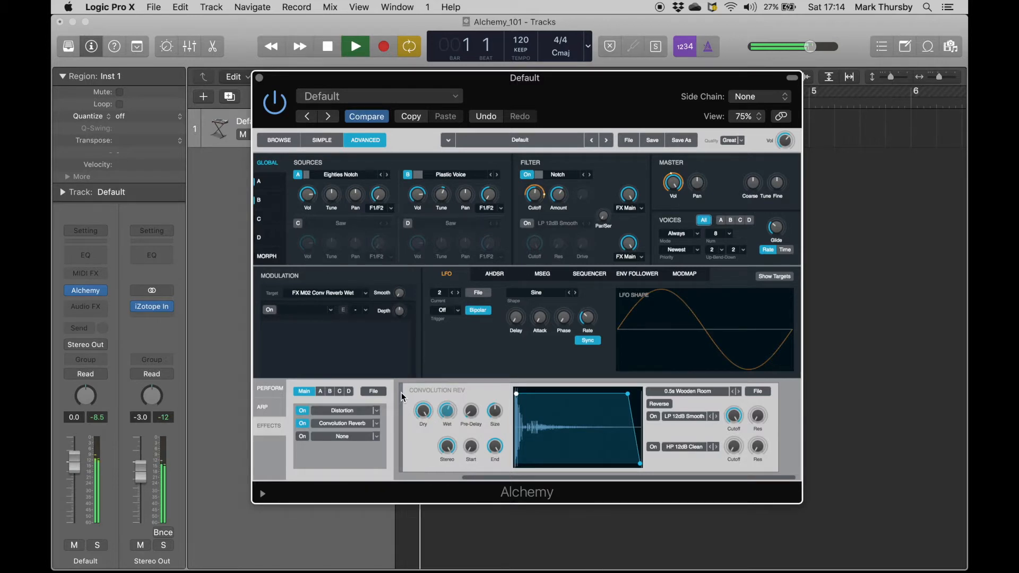
left_click(376, 438)
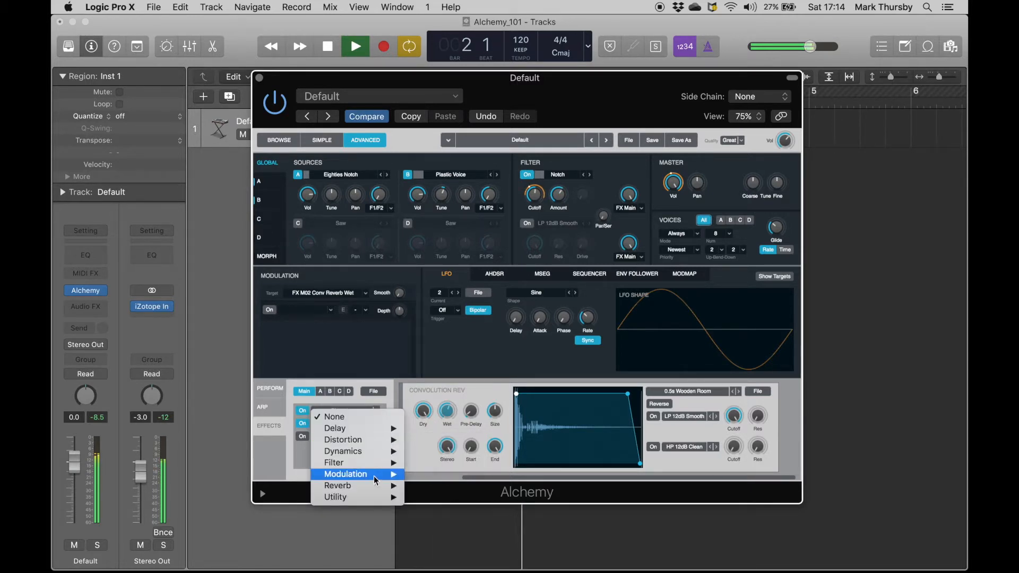
mouse_move(388, 474)
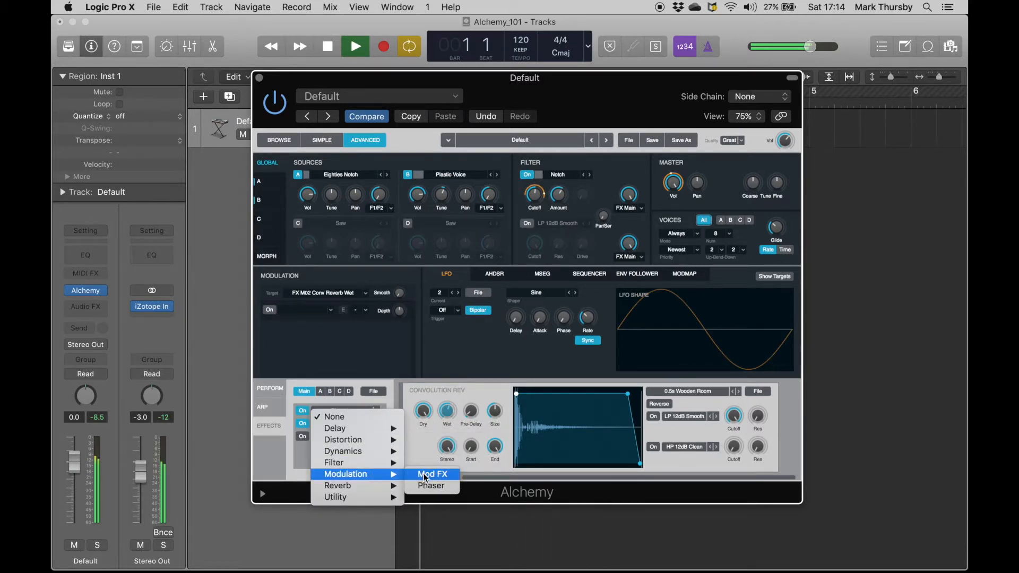
left_click(426, 474)
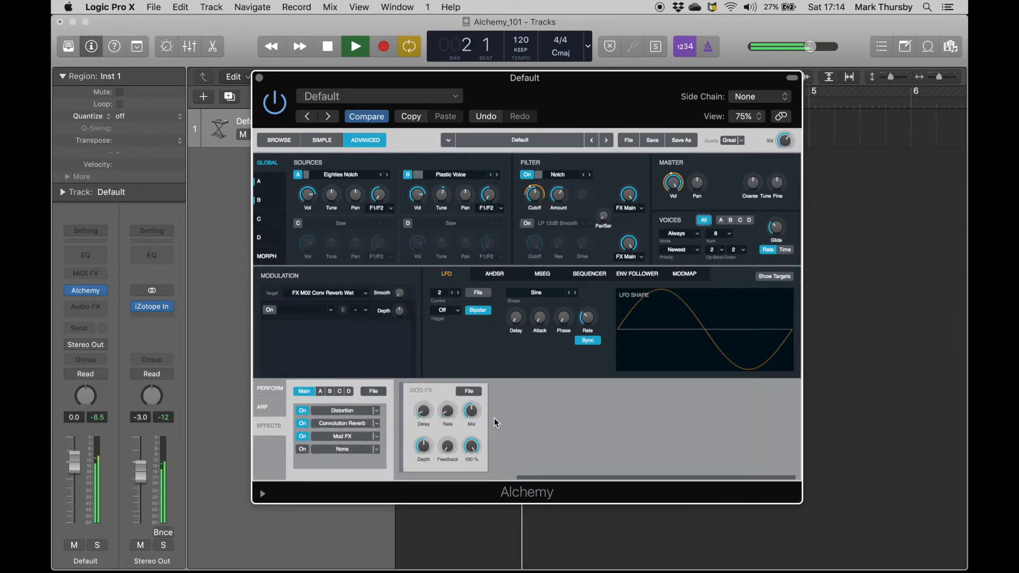
Load the Big Chorus preset into the Mod FX effect and play the region.
key("space")
left_click(469, 393)
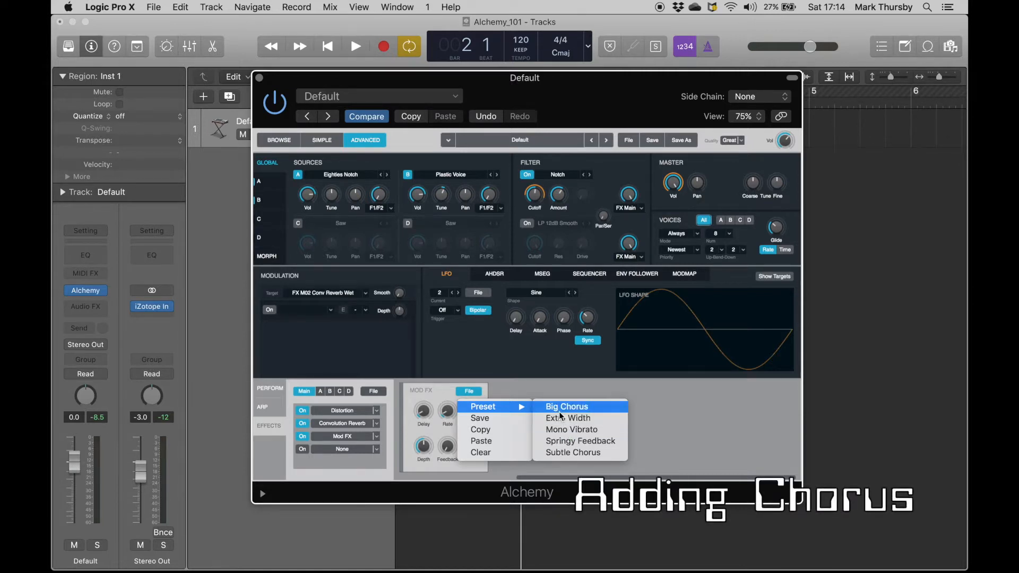
left_click(560, 412)
key("space")
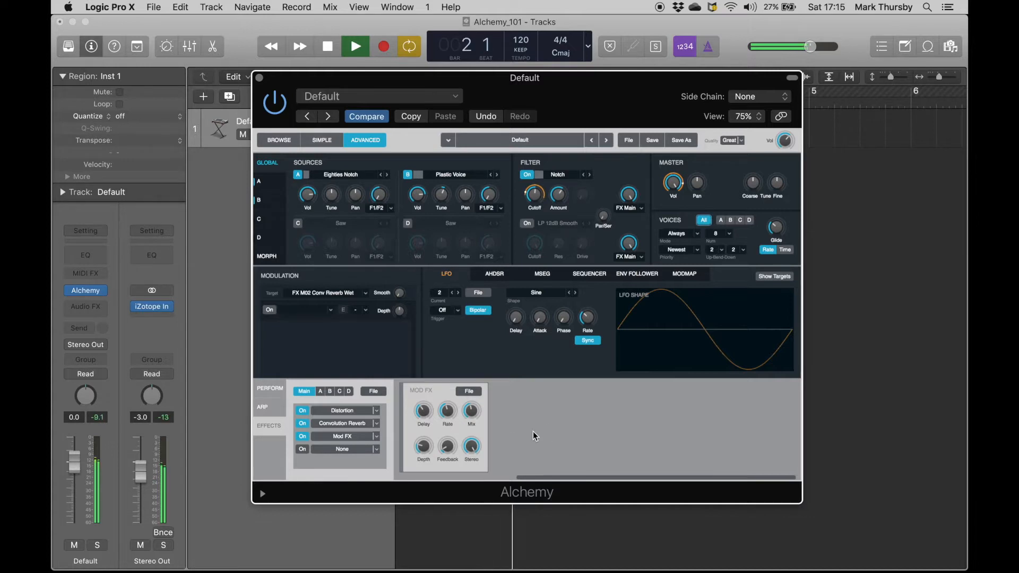
Try the Mod FX Mix at 100 %, reduce it to 22 %, and listen to the region again.
mouse_move(472, 417)
left_click_drag(472, 417, 464, 327)
key("space")
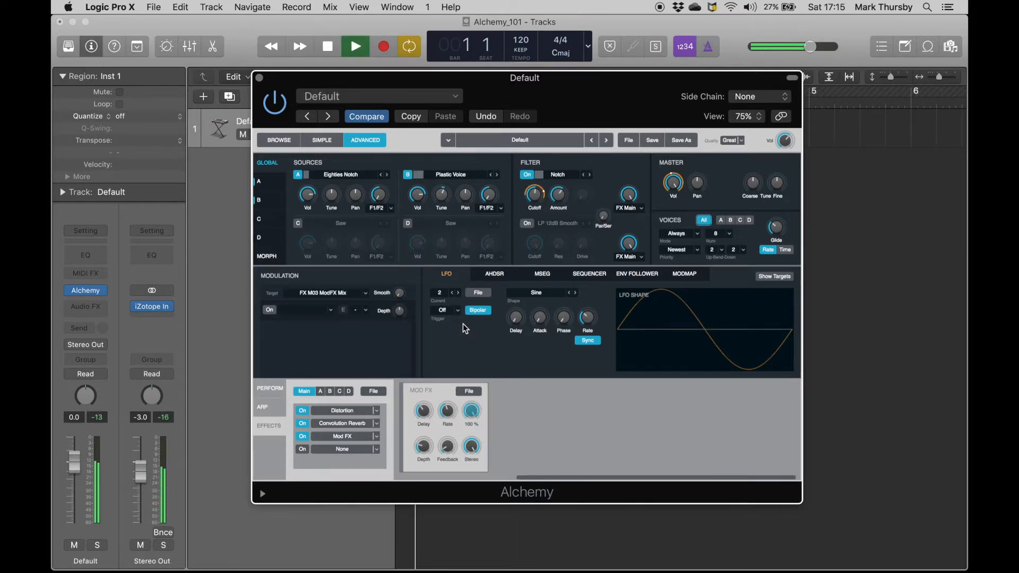
key("space")
left_click_drag(470, 415, 485, 502)
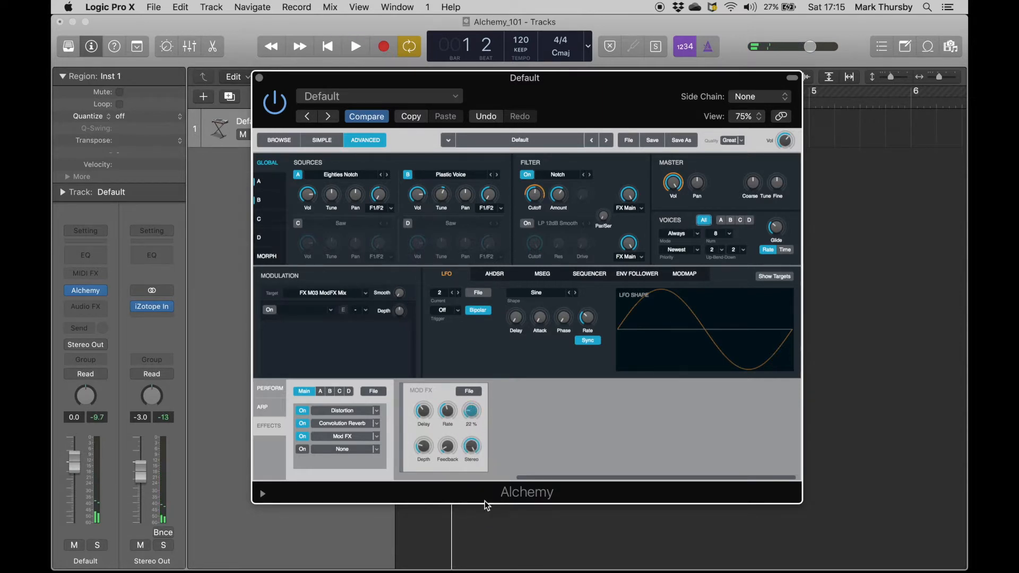
key("space")
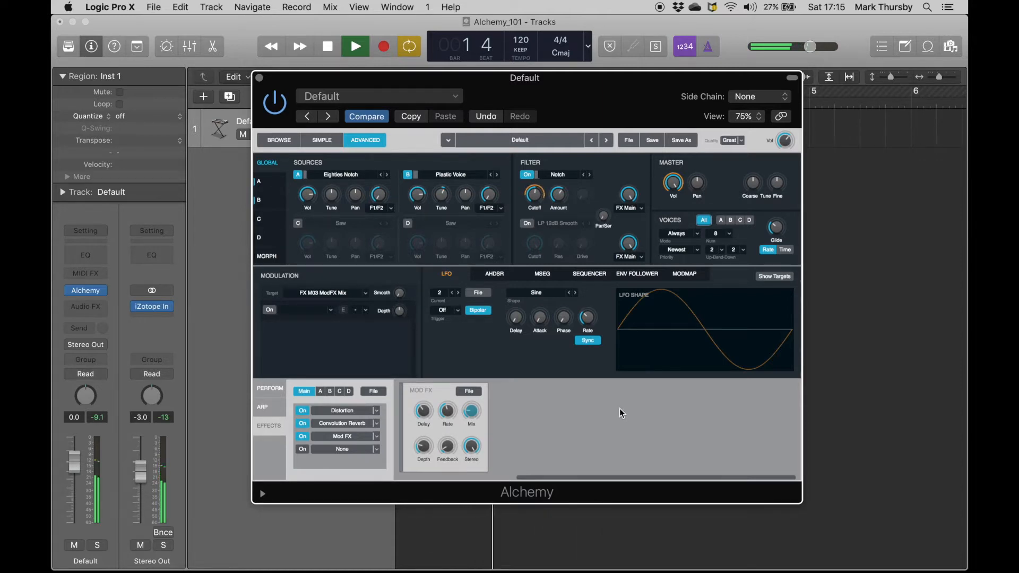
Move the synth window down to uncover the timeline and display the LFO modulating source A's oscillator Sync.
left_click_drag(453, 83, 458, 107)
key("space")
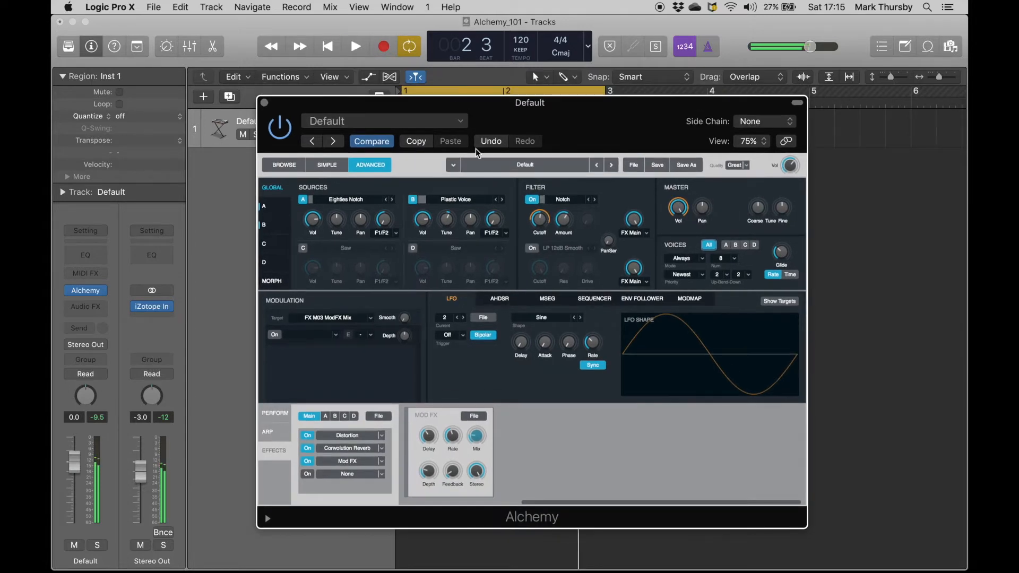
mouse_move(540, 227)
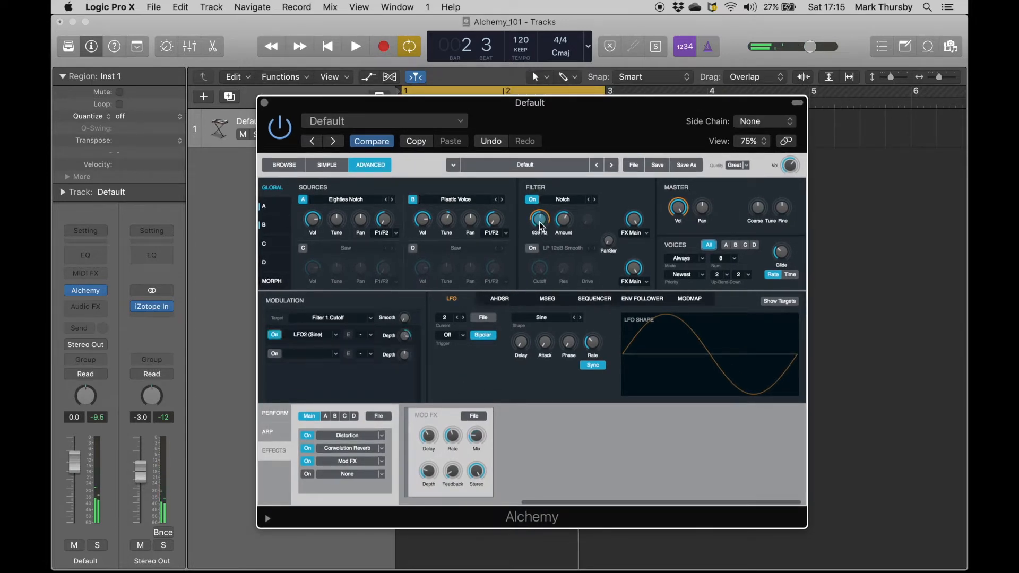
left_click(266, 208)
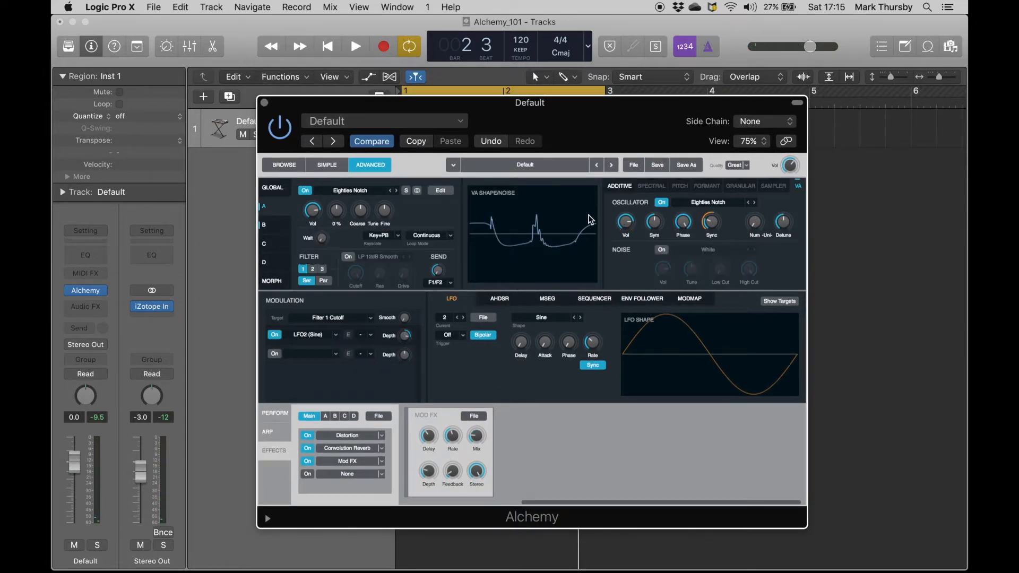
left_click(712, 223)
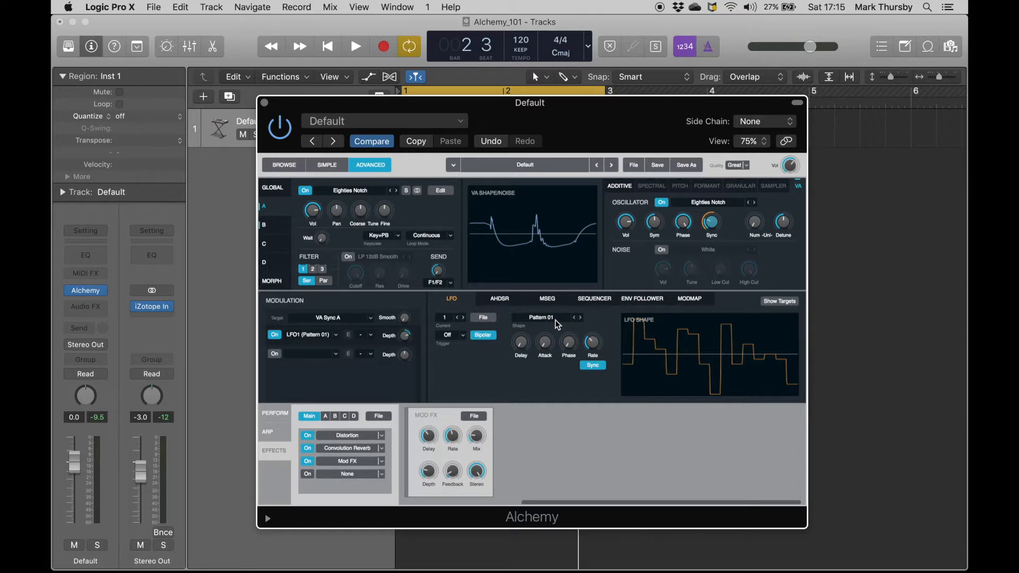
Audition successive LFO 1 shapes from Pattern 02 through Pattern 05 while the region plays.
left_click(581, 318)
key("space")
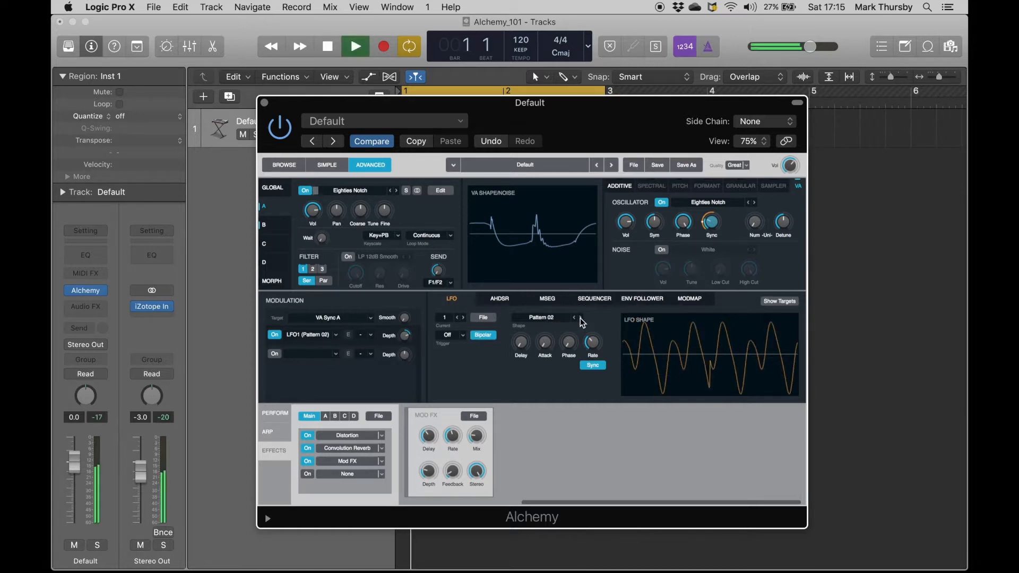
left_click(581, 318)
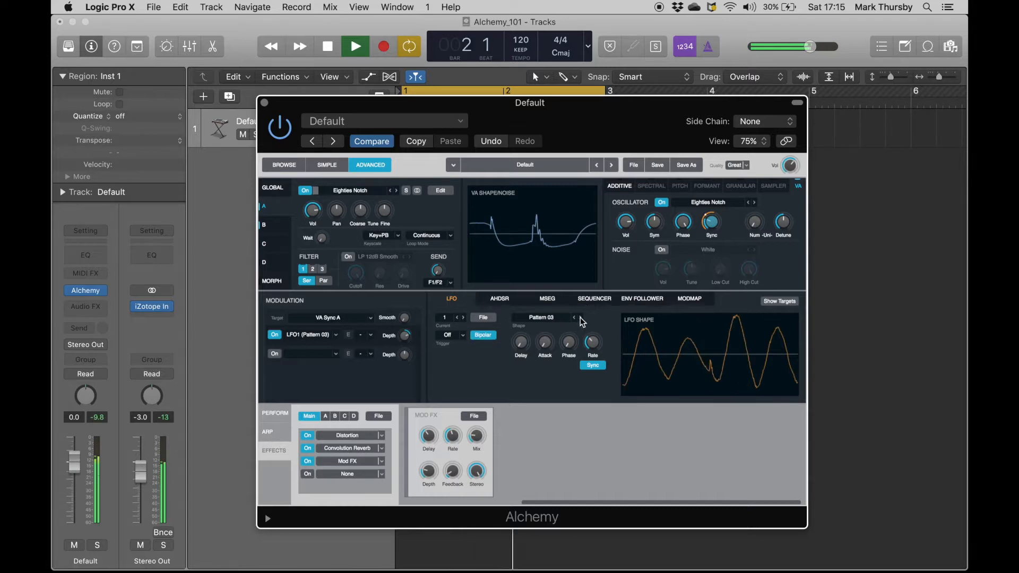
left_click(580, 318)
left_click(581, 317)
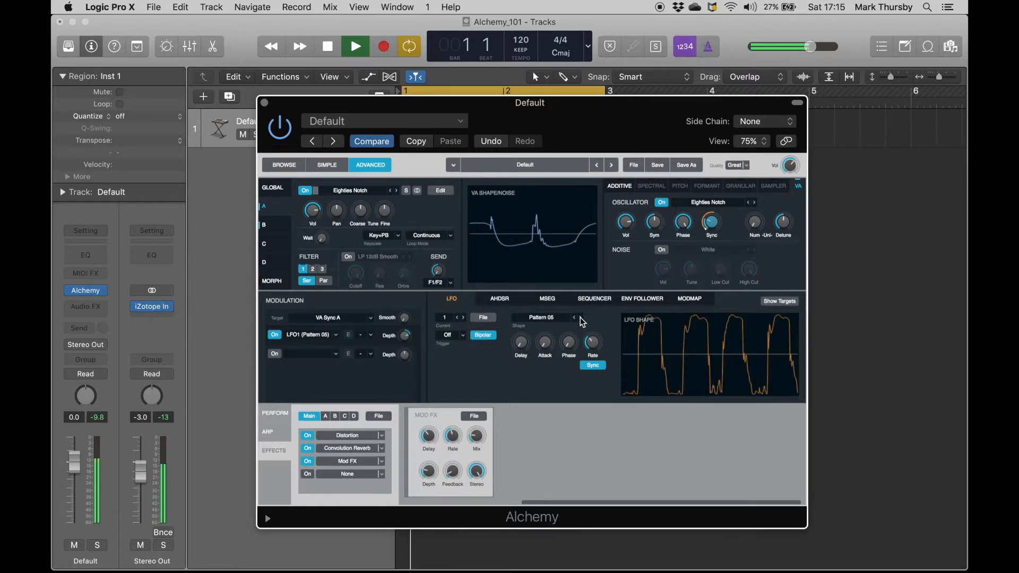
Raise LFO 1's synced rate to 1/16 and listen to the region.
left_click_drag(593, 335, 595, 311)
key("space")
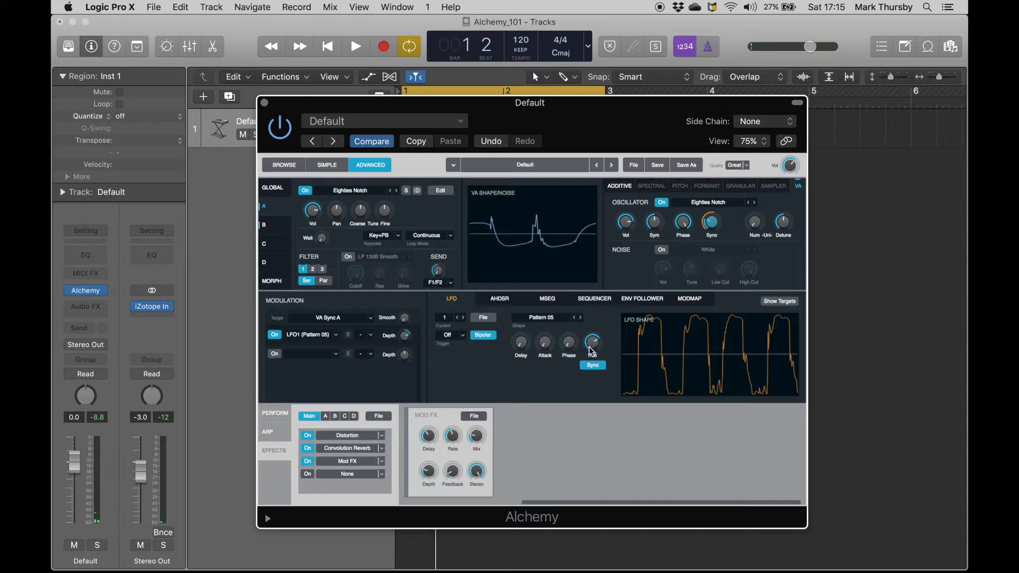
key("space")
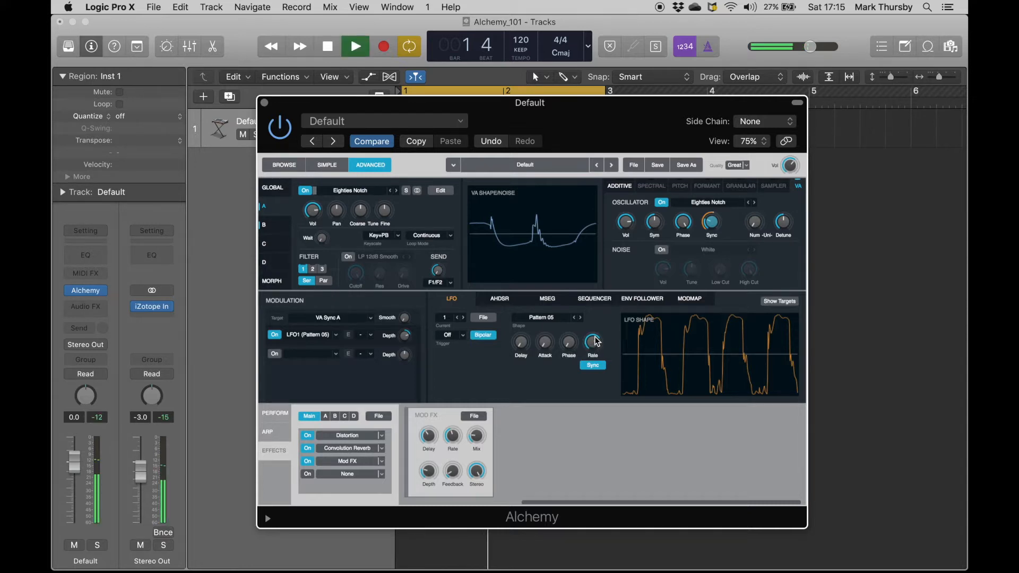
key("space")
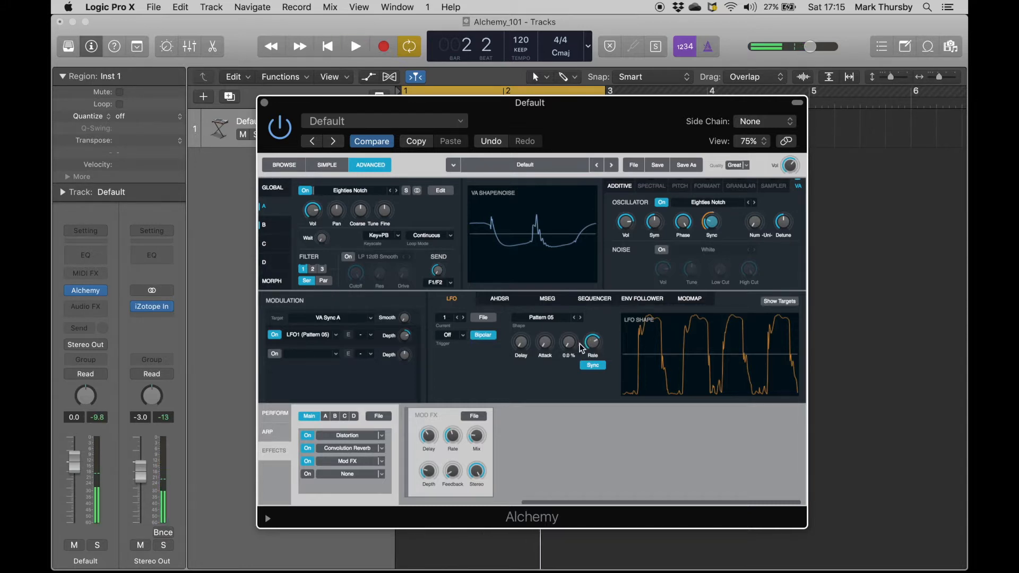
Change LFO 1's shape to the complex Odd Beat 1 and lower its rate while the region plays.
left_click(539, 317)
mouse_move(578, 342)
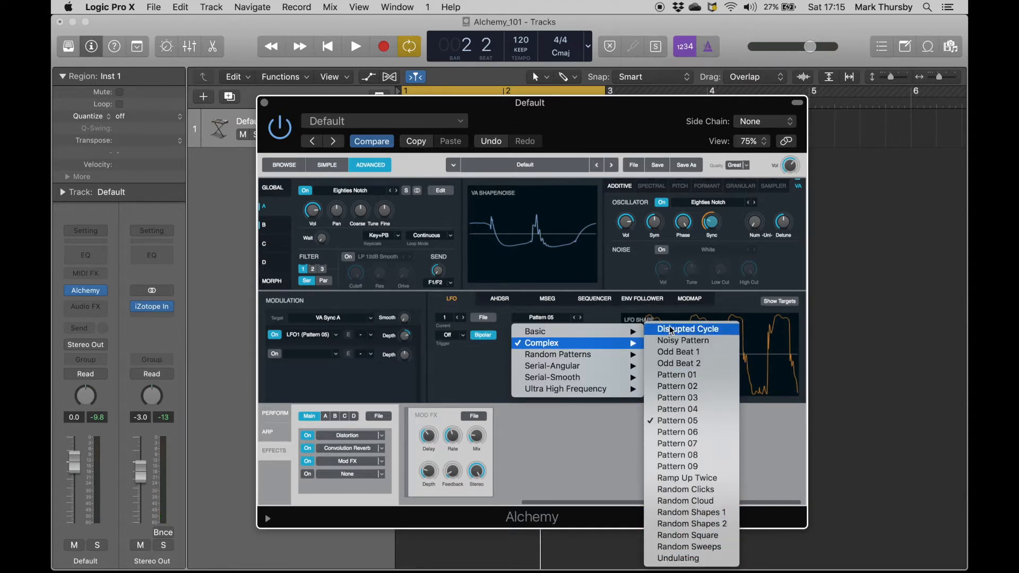
left_click(671, 352)
key("space")
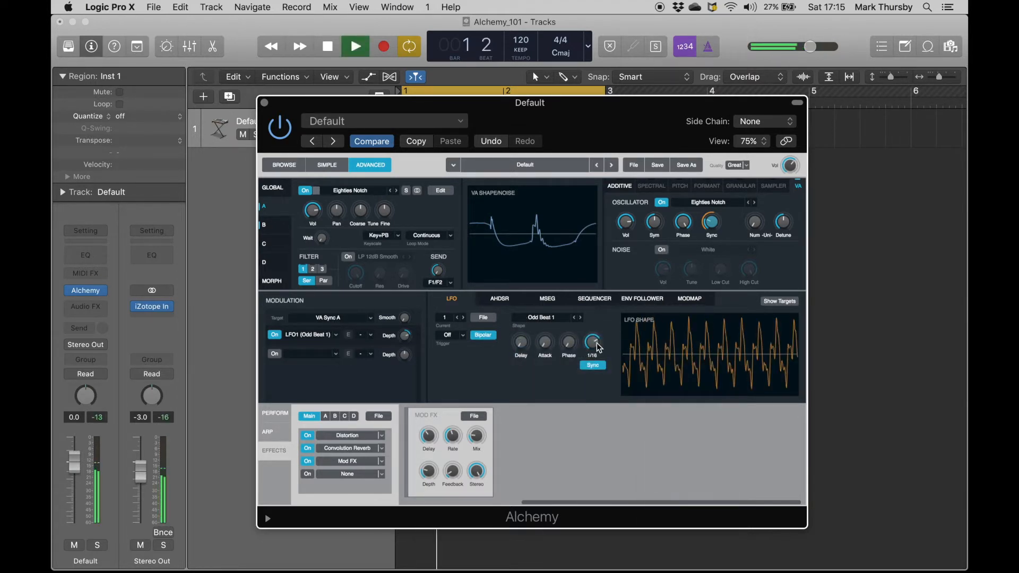
left_click_drag(592, 347, 594, 389)
key("space")
Set LFO 1's shape to Random 16 Step 02 and try different synced rates, including 3/4, while the region plays.
left_click(547, 319)
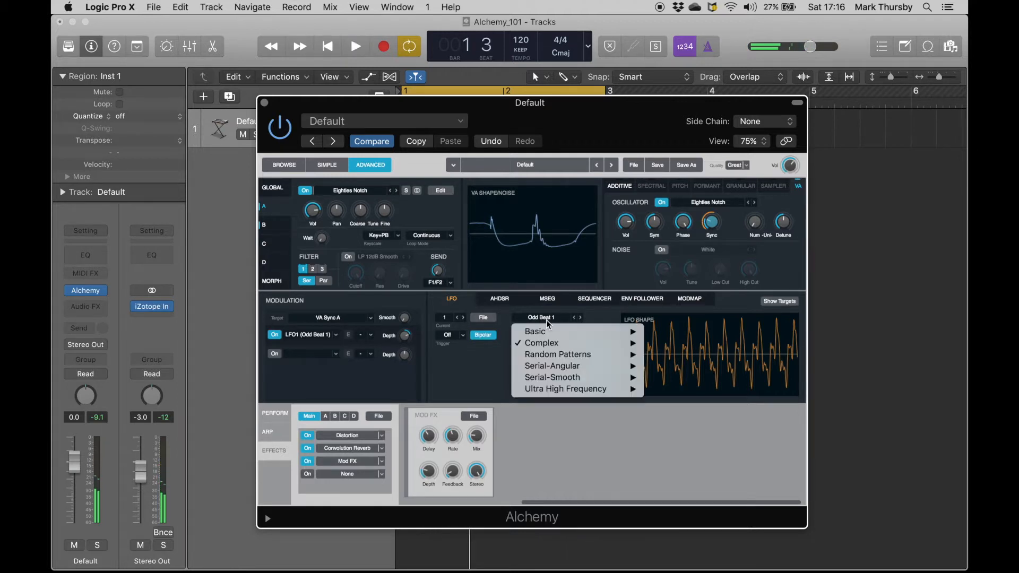
mouse_move(570, 370)
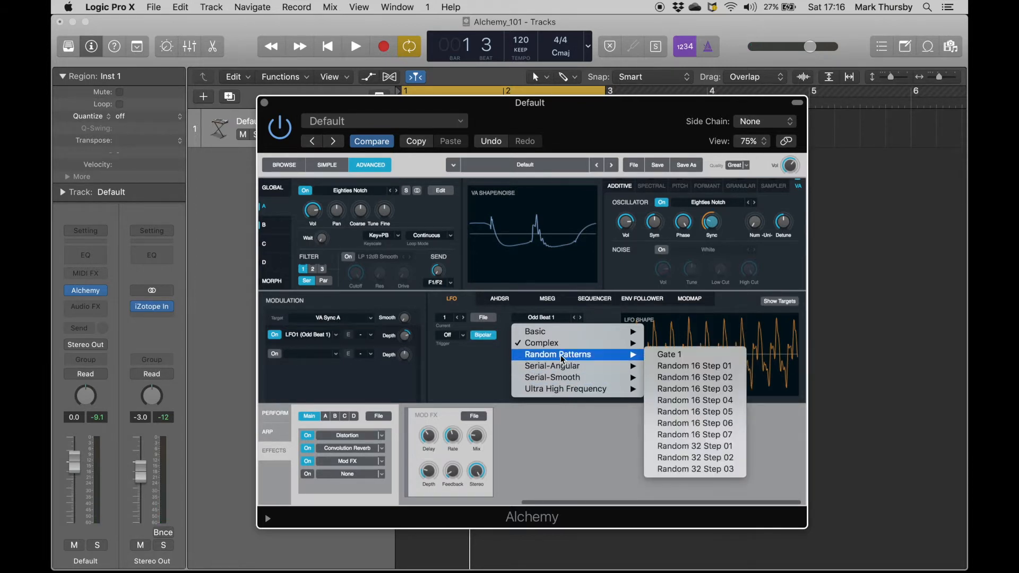
left_click(689, 378)
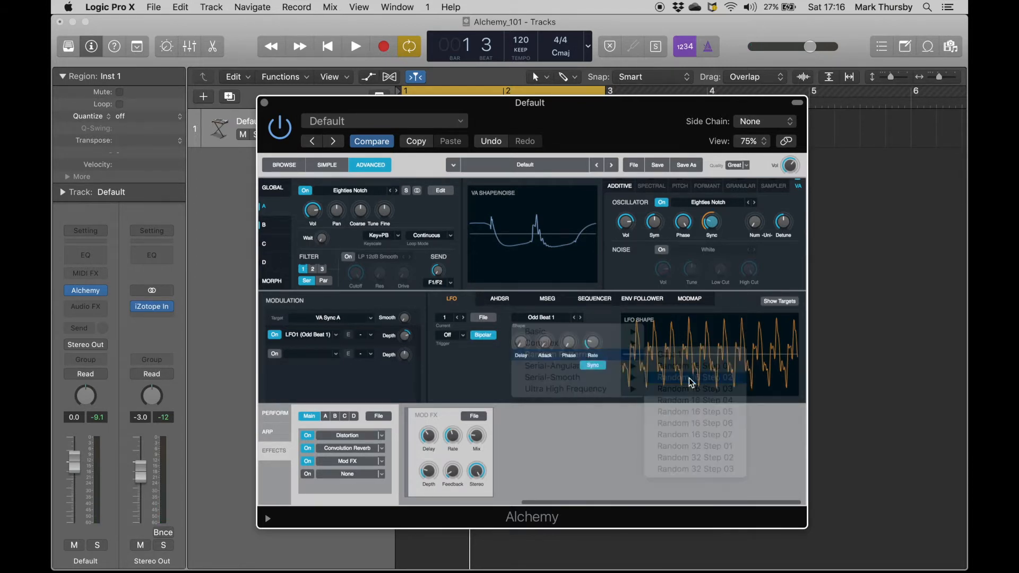
key("space")
left_click_drag(593, 345, 596, 331)
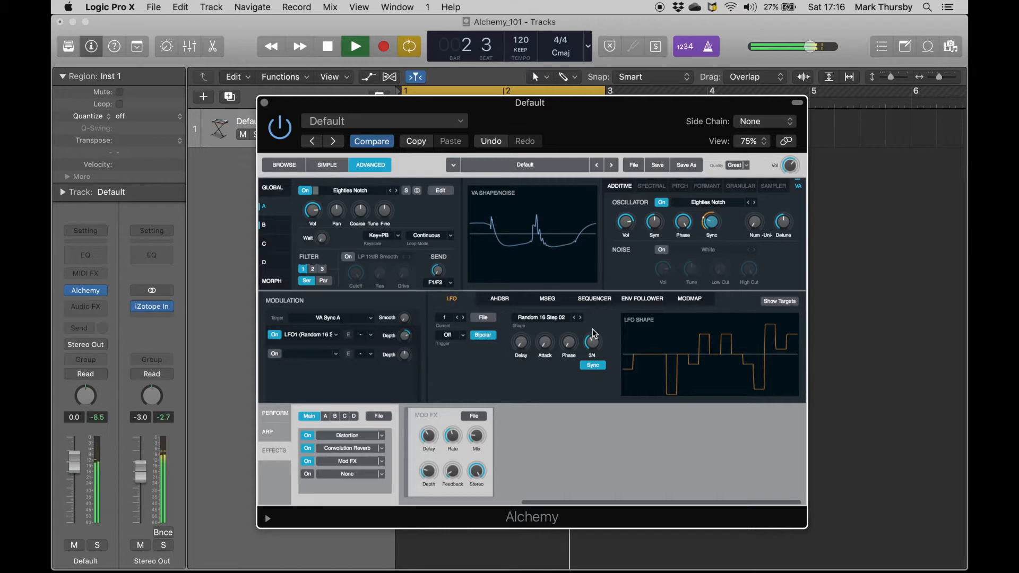
left_click_drag(594, 335, 595, 355)
key("space")
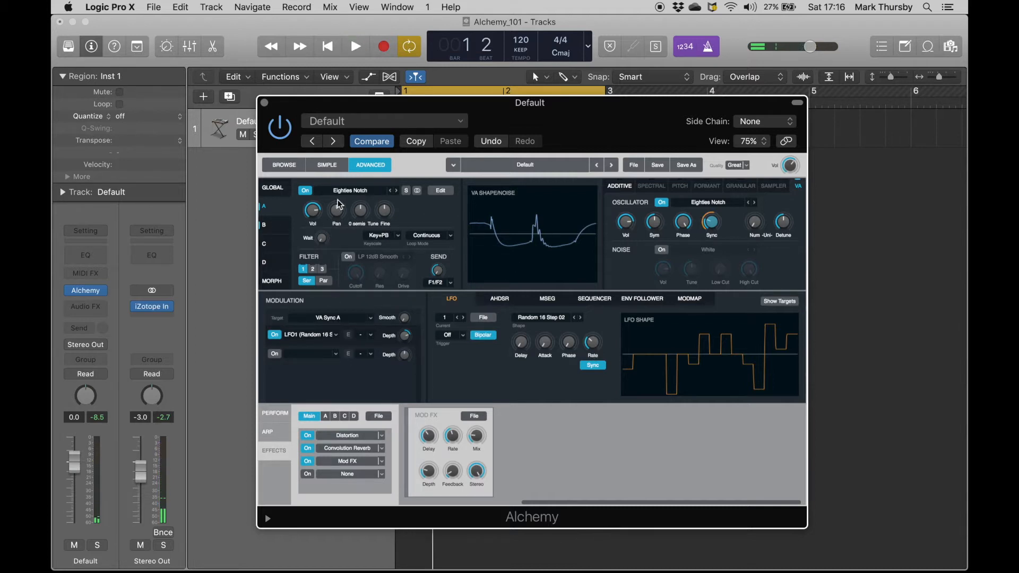
Examine the global settings, then source A's oscillator and the modulation on source B's oscillator symmetry.
left_click(268, 190)
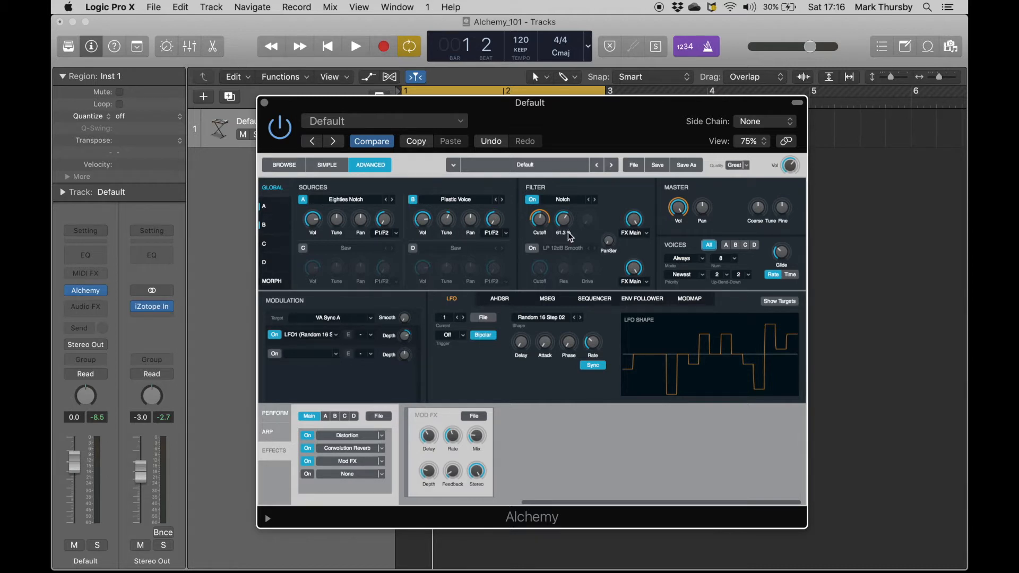
left_click(272, 207)
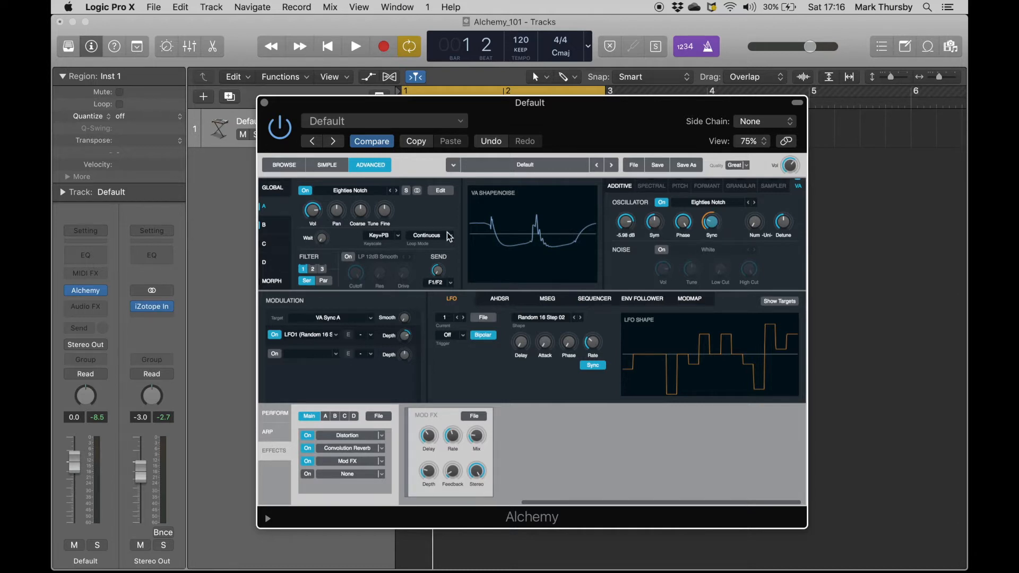
left_click(275, 232)
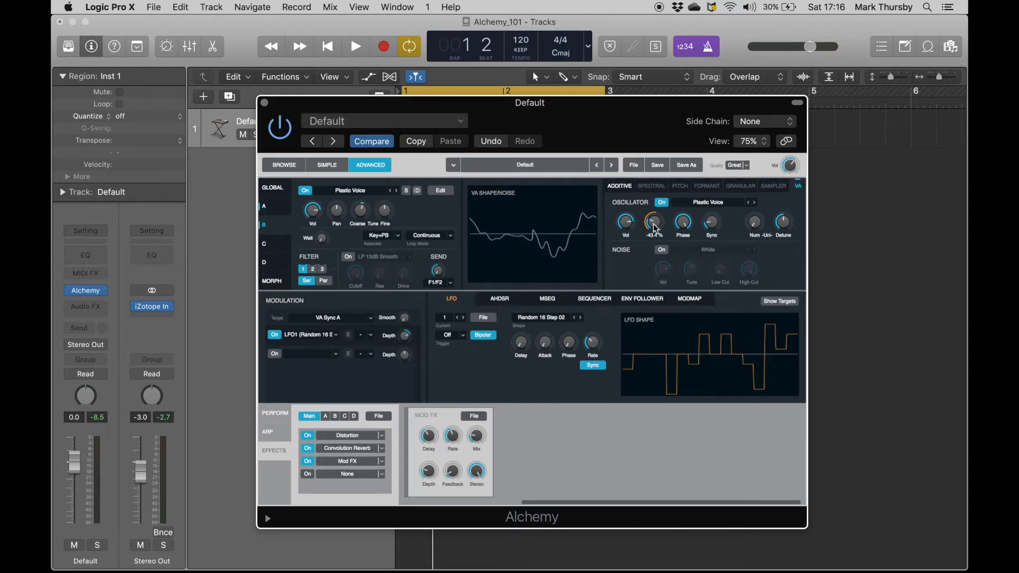
left_click(655, 227)
Set the shape of LFO 2 modulating the filter 1 cutoff to the complex Pattern 01 and adjust the cutoff while listening.
left_click(272, 190)
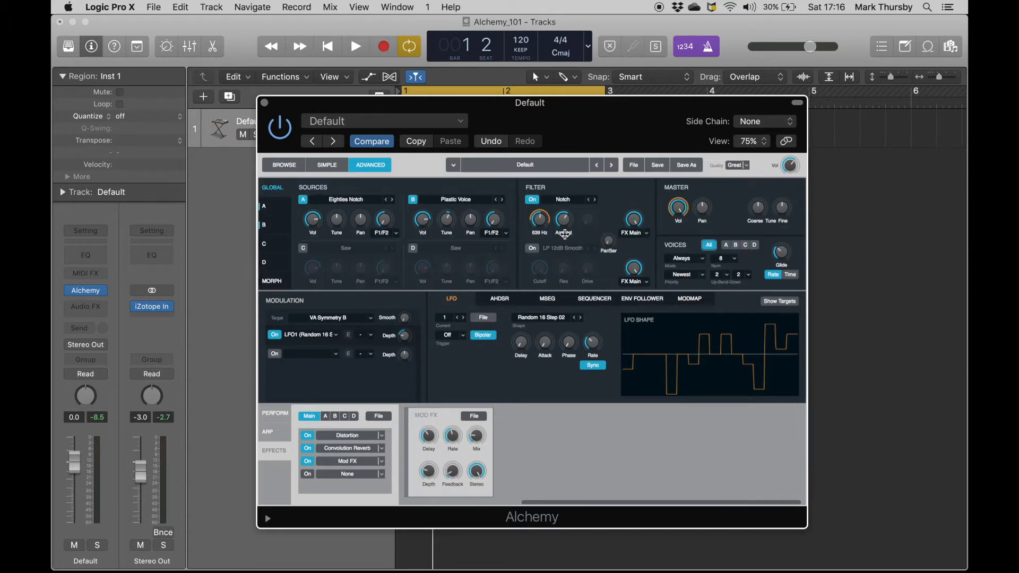
left_click(540, 221)
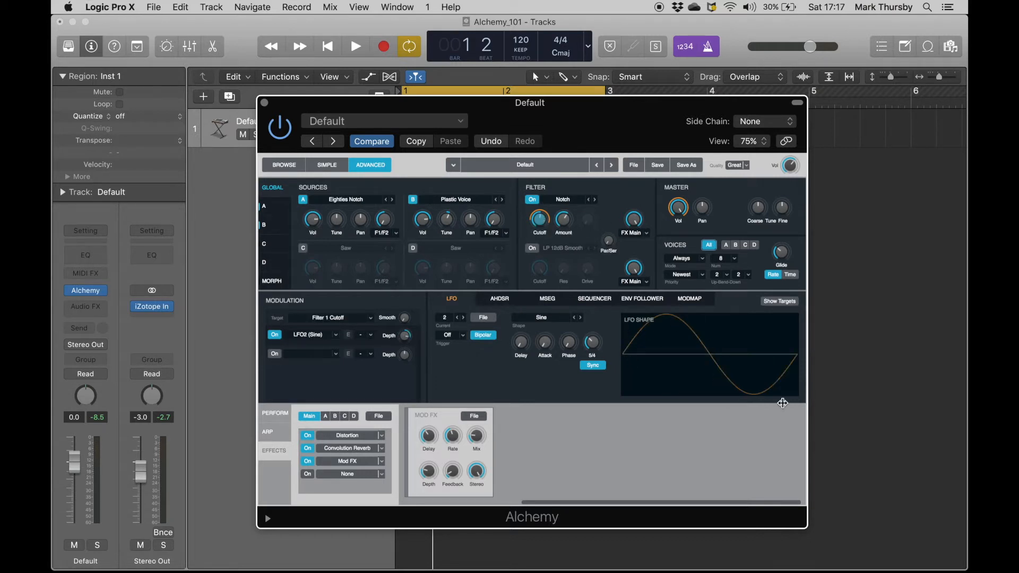
left_click(547, 317)
mouse_move(578, 348)
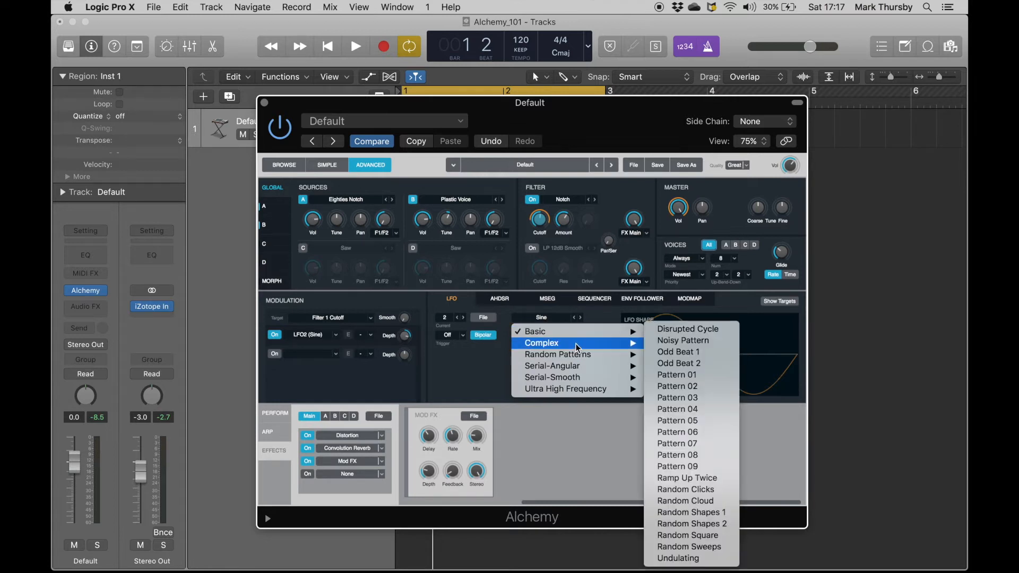
left_click(672, 378)
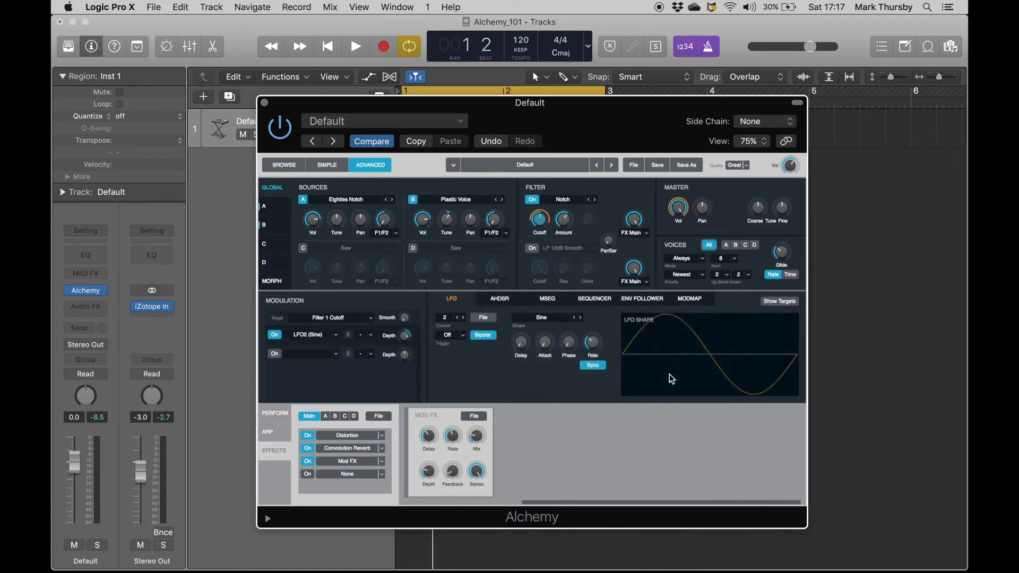
key("space")
left_click_drag(539, 235, 543, 227)
key("space")
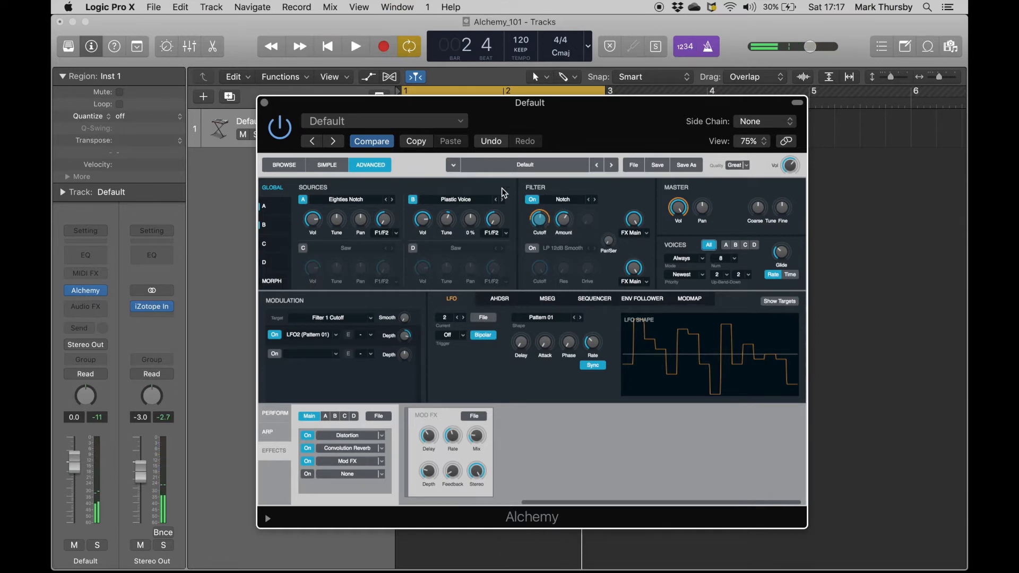
Change filter 1 to LP 12dB Gritty and adjust its cutoff to about 1018 Hz while the region plays.
left_click(566, 199)
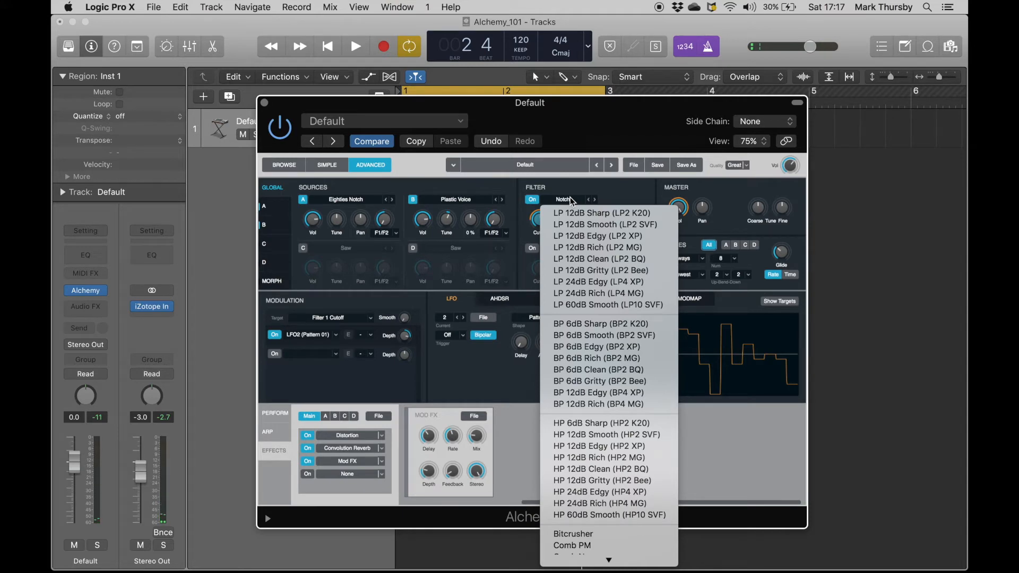
left_click(593, 269)
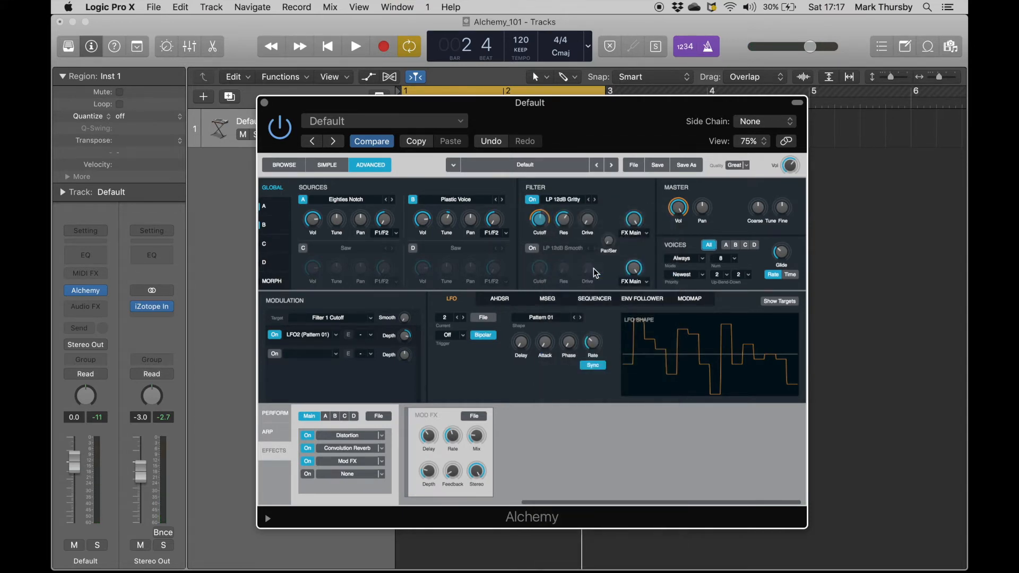
key("space")
left_click_drag(542, 225, 541, 218)
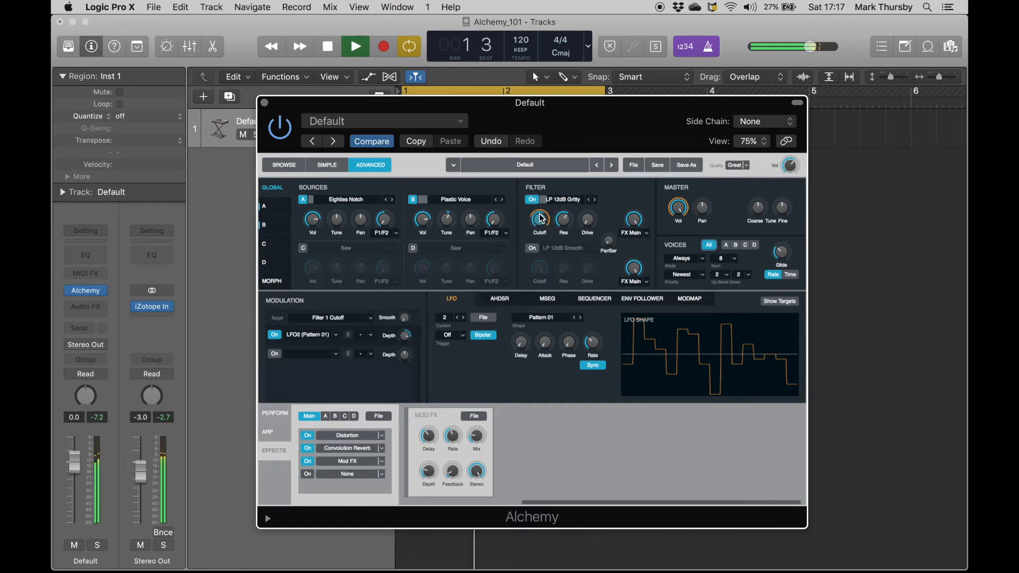
key("space")
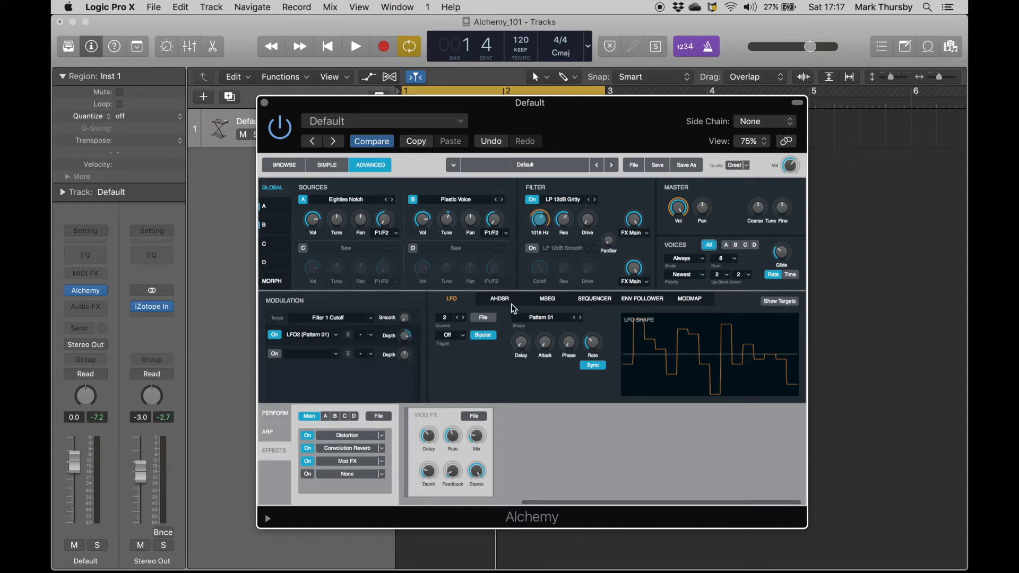
Switch off LFO 2's Bipolar mode and lower the filter 1 cutoff while the region plays.
left_click(482, 336)
left_click_drag(540, 226, 559, 284)
key("space")
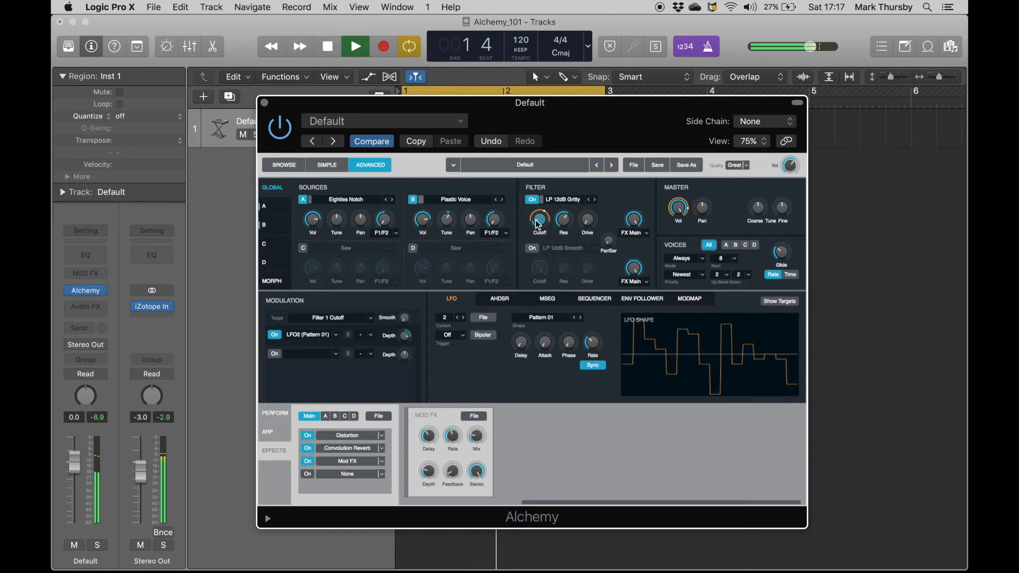
left_click_drag(535, 225, 534, 226)
key("space")
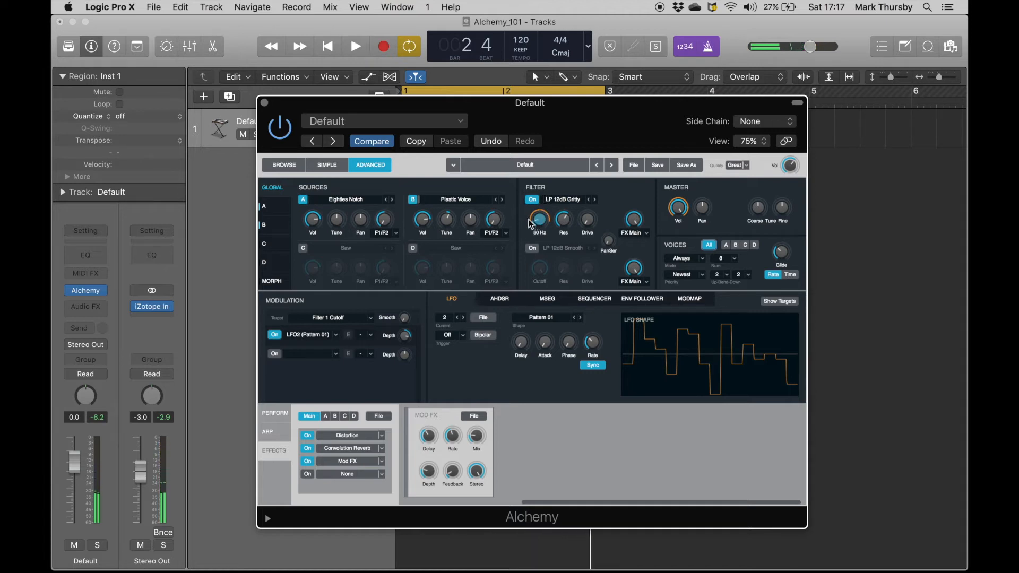
Set LFO 2's depth on the filter 1 cutoff to 48.7%, then readjust the cutoff and lower LFO 2's rate during playback.
left_click_drag(407, 340, 403, 348)
key("space")
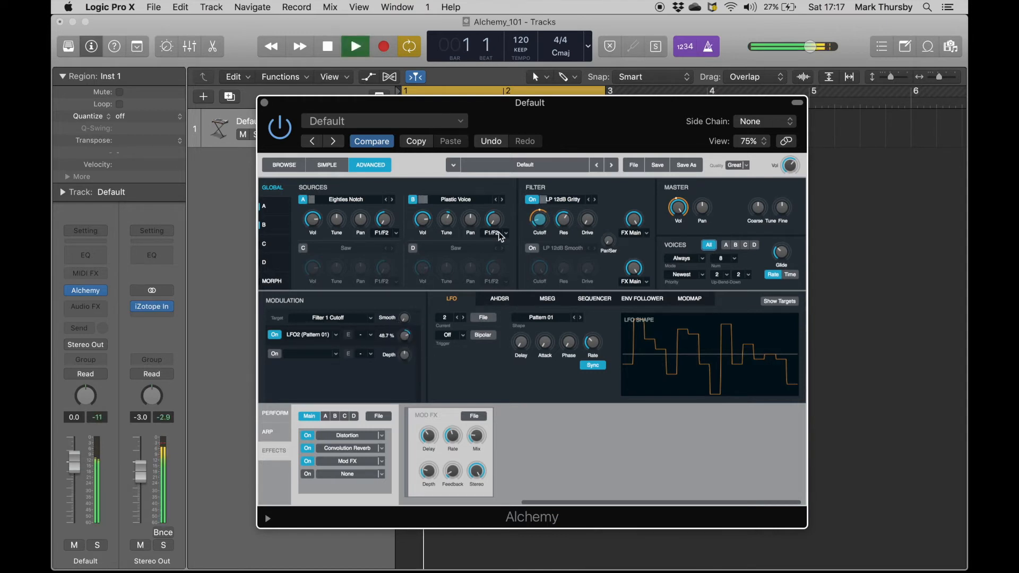
left_click_drag(539, 222, 540, 208)
mouse_move(589, 337)
left_click_drag(593, 346, 593, 367)
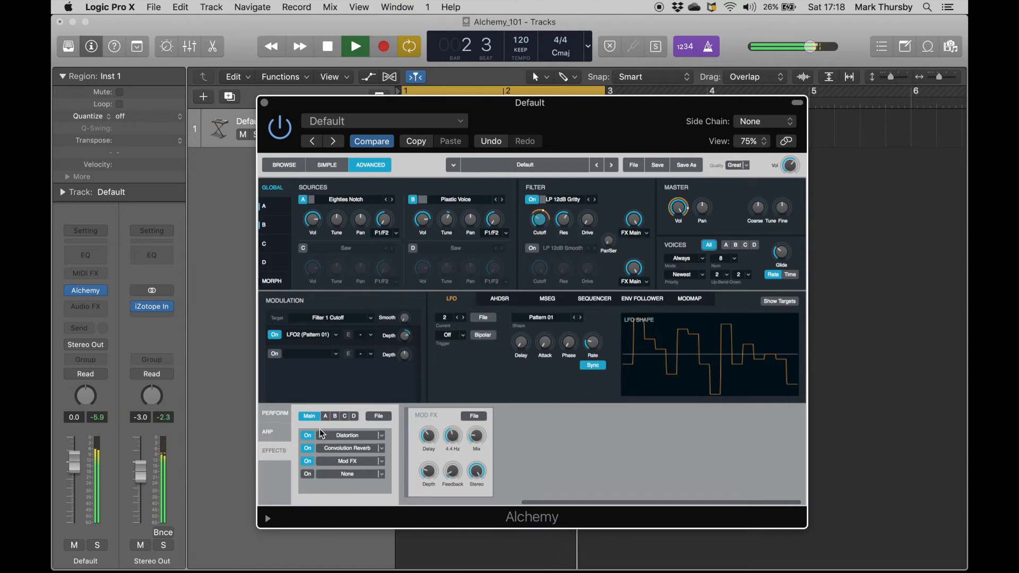
Compare the sound with the Distortion effect off and on, and bring its settings into view.
left_click(308, 436)
left_click(308, 436)
left_click(354, 436)
key("space")
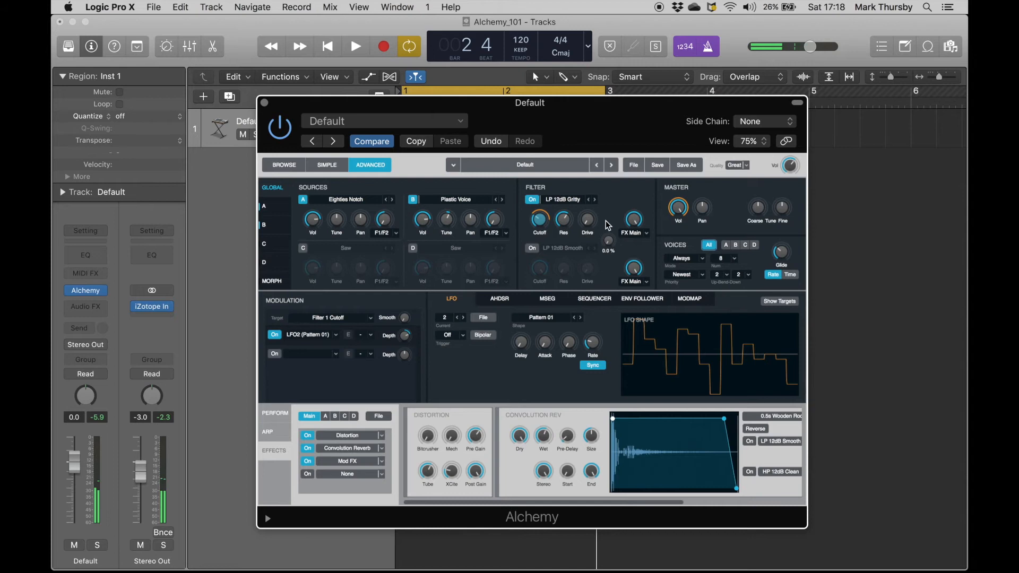
key("space")
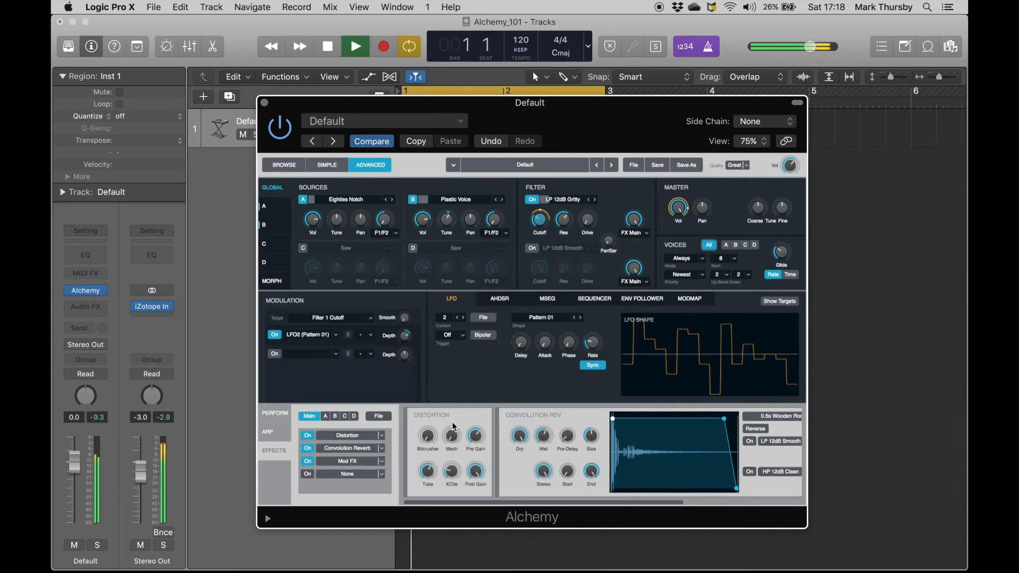
Lower the Distortion effect's Tube amount and raise XCite while the region plays.
mouse_move(467, 474)
left_click_drag(428, 471, 440, 523)
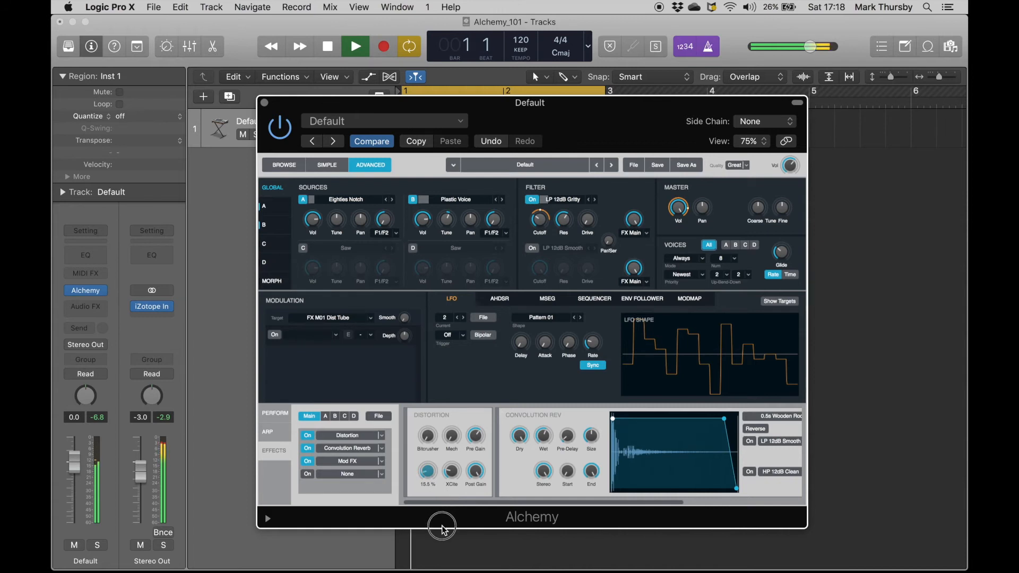
mouse_move(452, 434)
left_mouse_down()
mouse_move(451, 368)
mouse_move(482, 487)
mouse_move(451, 461)
mouse_move(453, 431)
left_mouse_up()
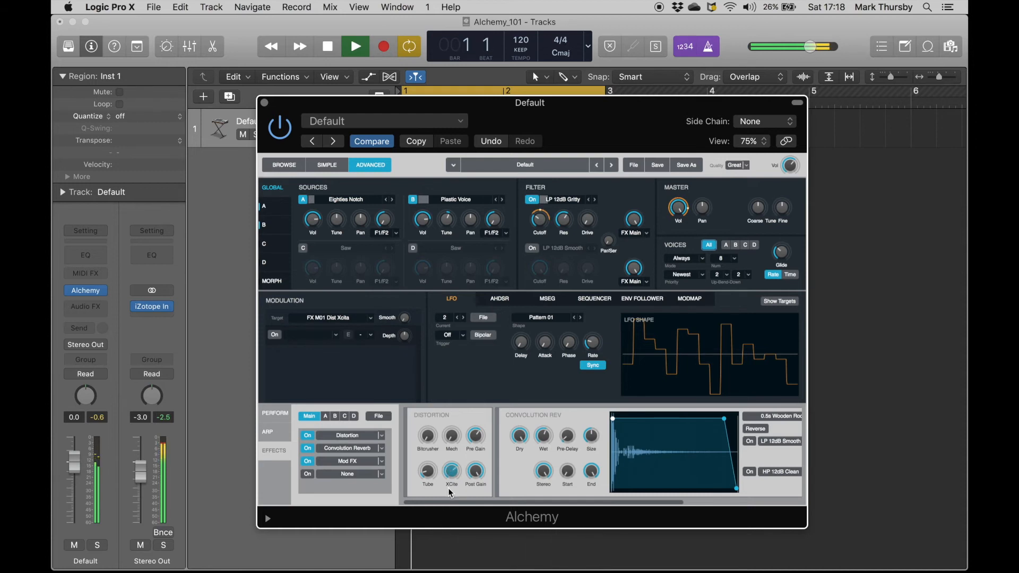
Lower filter 1's resonance, raise its drive and adjust the cutoff while listening to the region.
left_click(538, 223)
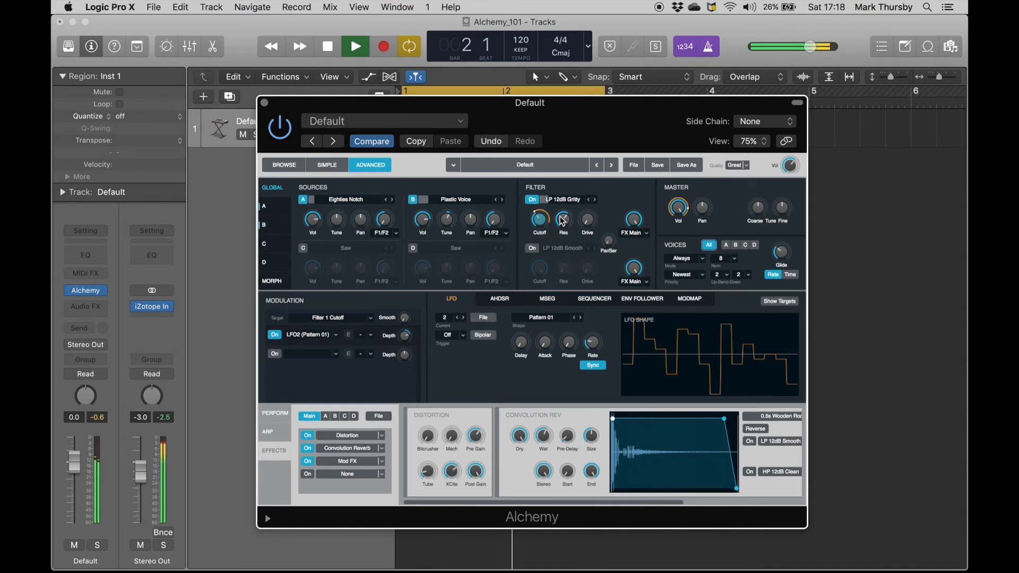
left_click(565, 240)
left_click_drag(565, 241, 570, 272)
left_click_drag(588, 220, 587, 173)
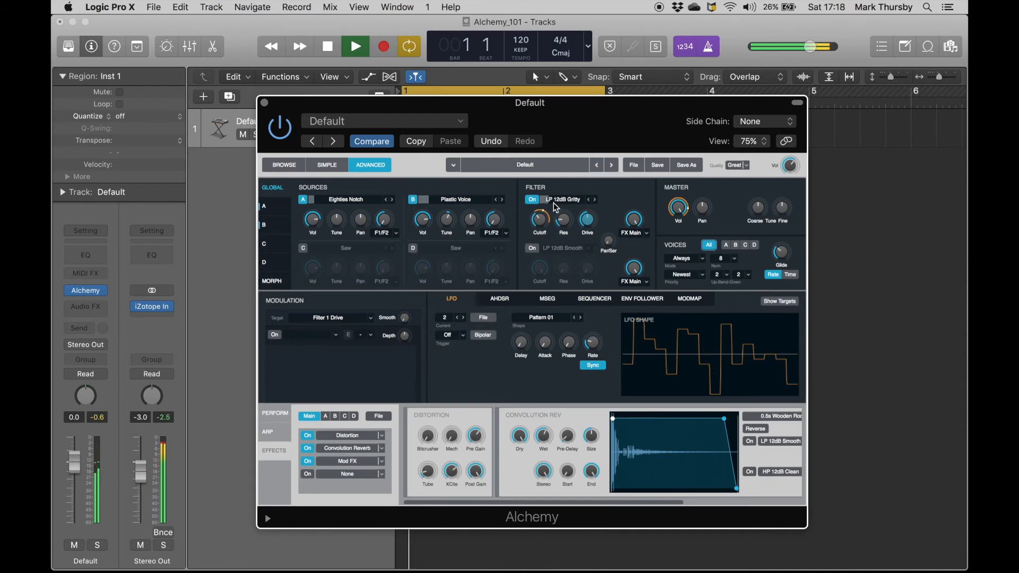
key("space")
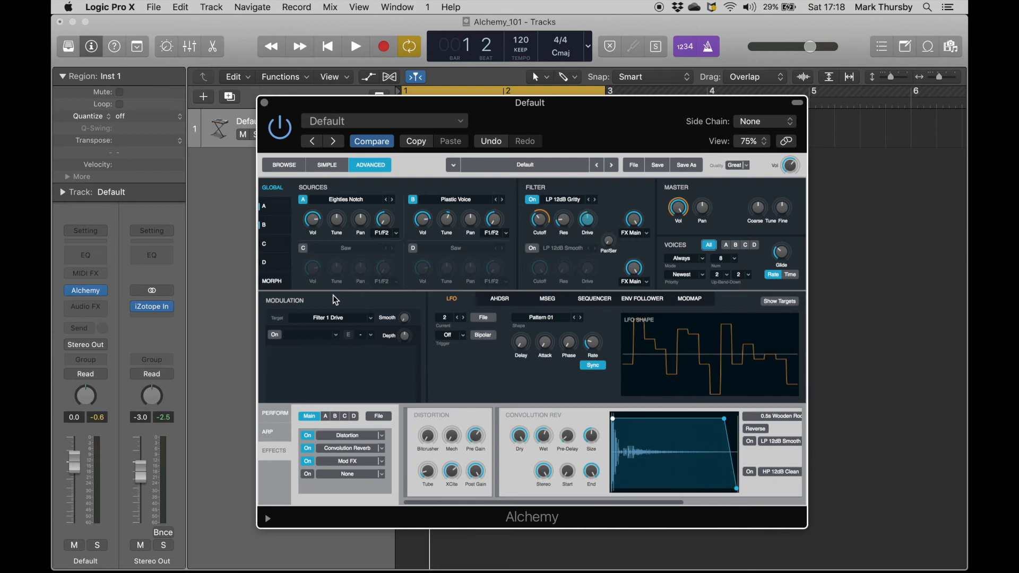
Try different oscillator symmetry amounts on source A during playback and leave it at -9.34%.
left_click(265, 207)
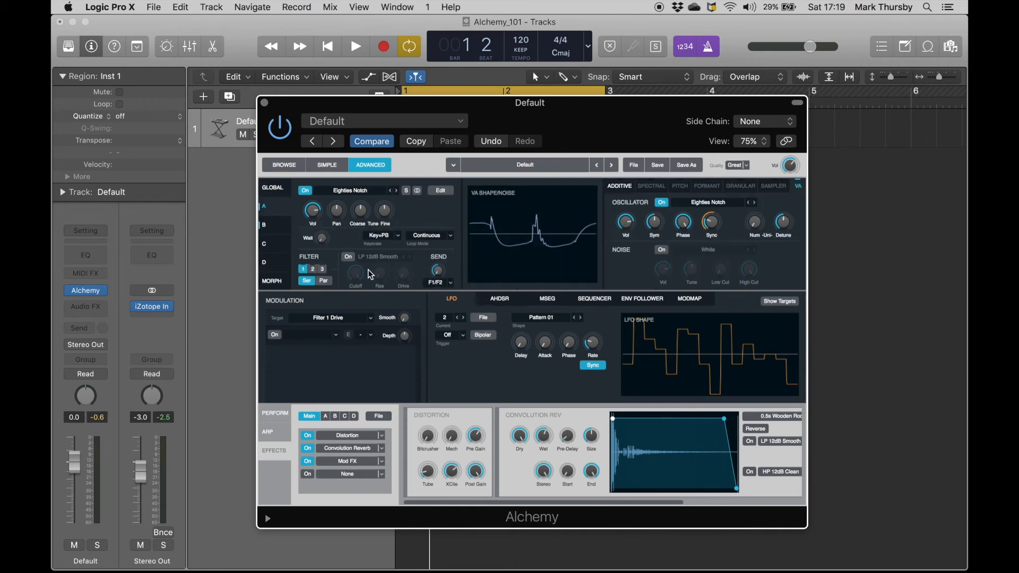
key("space")
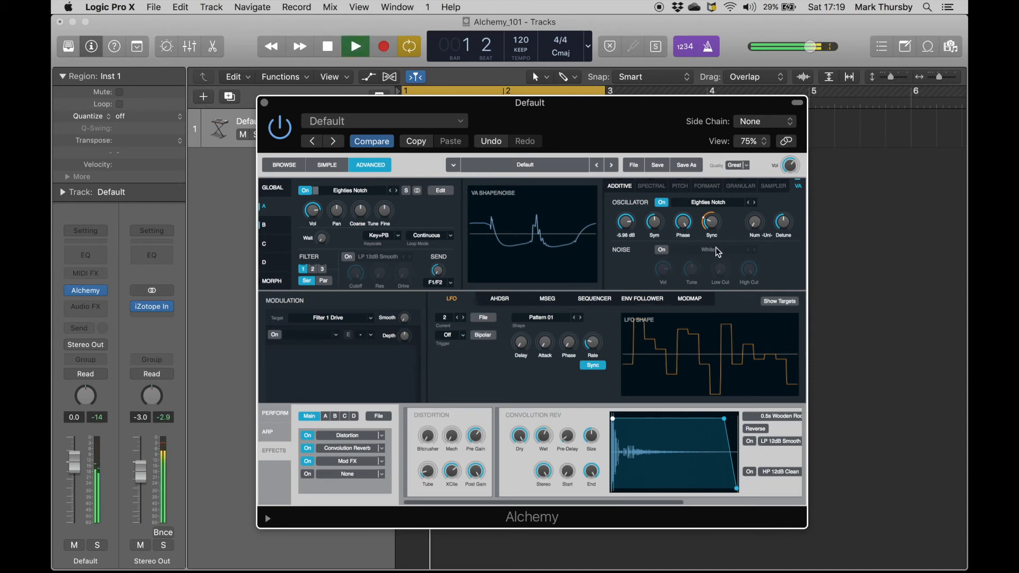
left_click_drag(655, 223, 664, 254)
key("space")
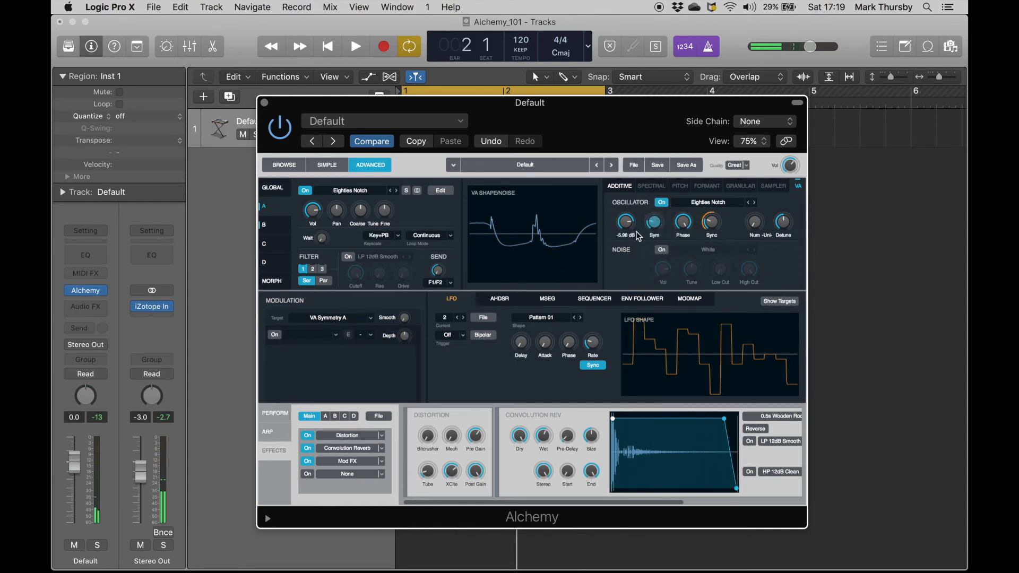
left_click_drag(657, 216, 657, 214)
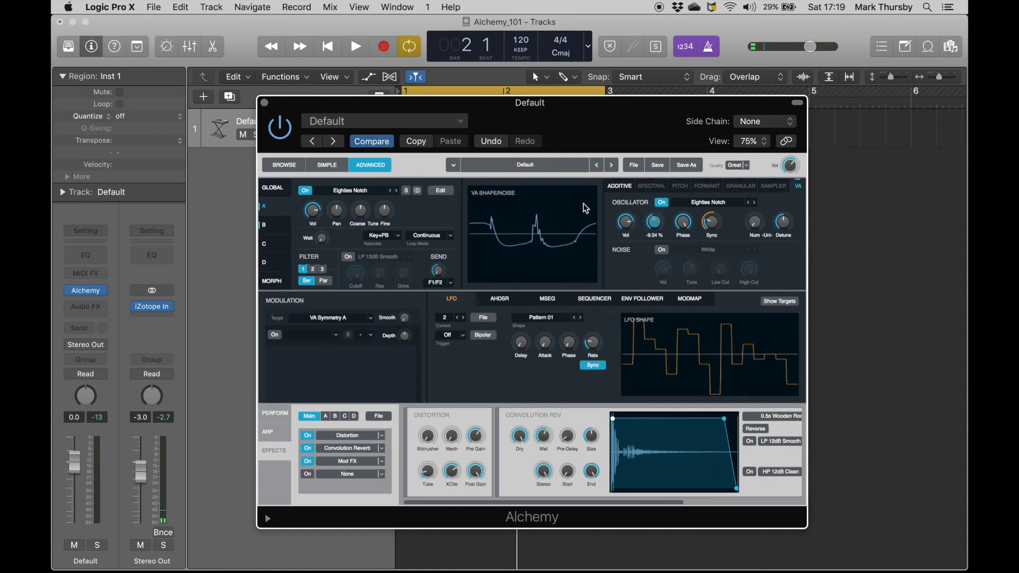
Audition successive VA waveforms on source B, from Saw Edge through Soft Edge to Soft Metal, while the region plays.
left_click(279, 231)
key("space")
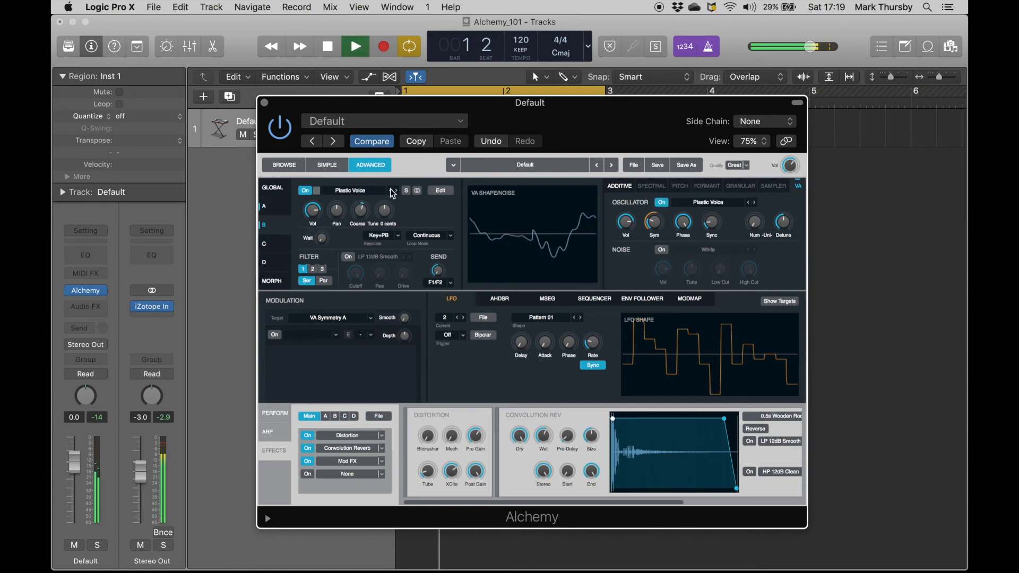
left_click(397, 191)
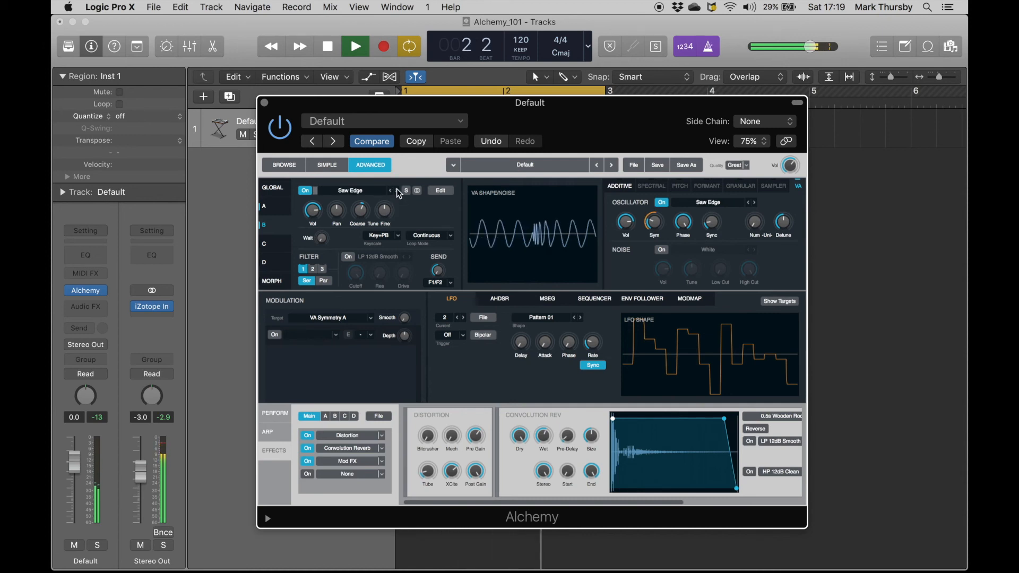
left_click(398, 192)
left_click(398, 195)
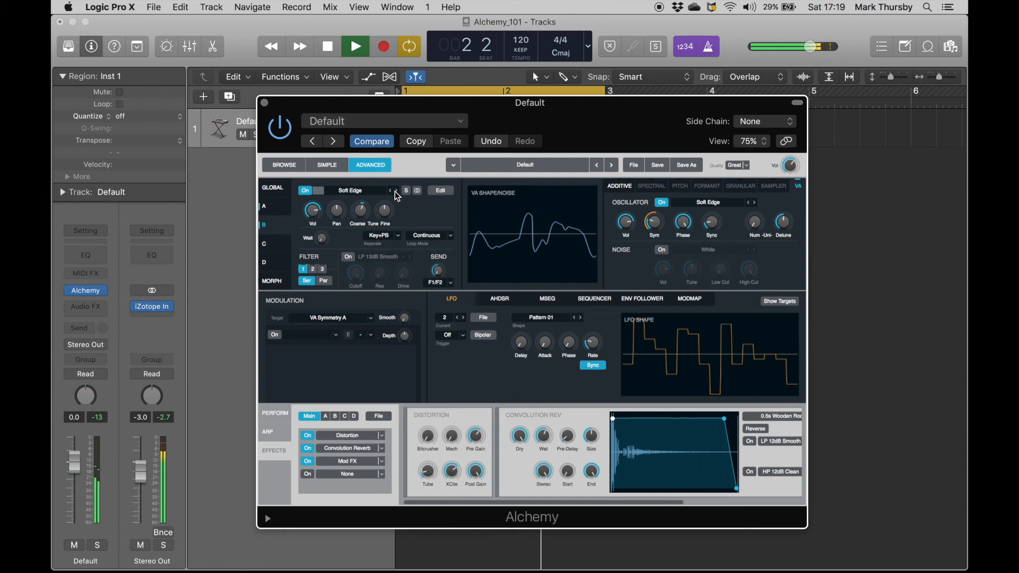
left_click(398, 195)
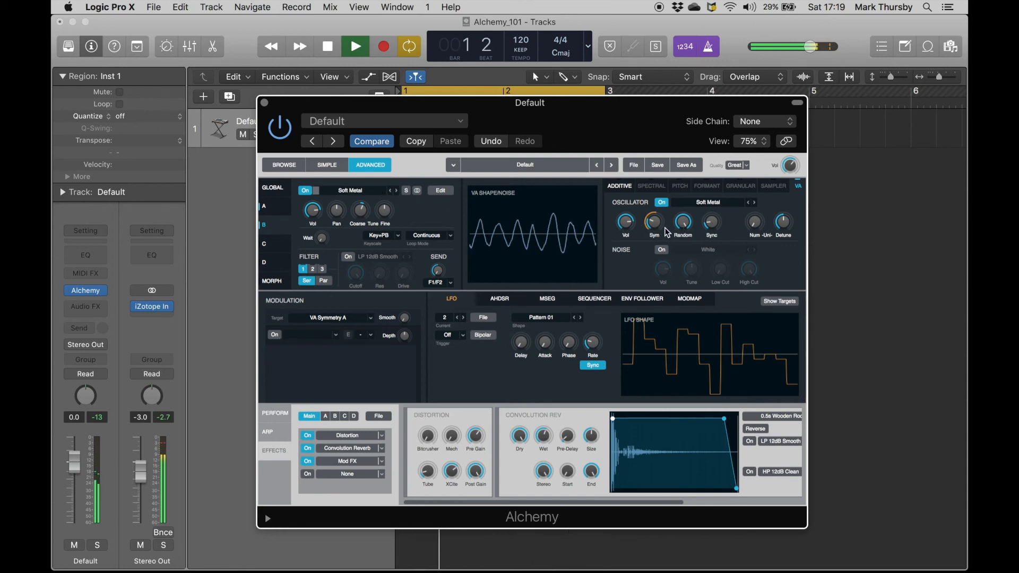
Adjust source B's oscillator sync and change its waveform to Square Edge while listening to the region.
left_click_drag(712, 227, 725, 244)
left_click(396, 190)
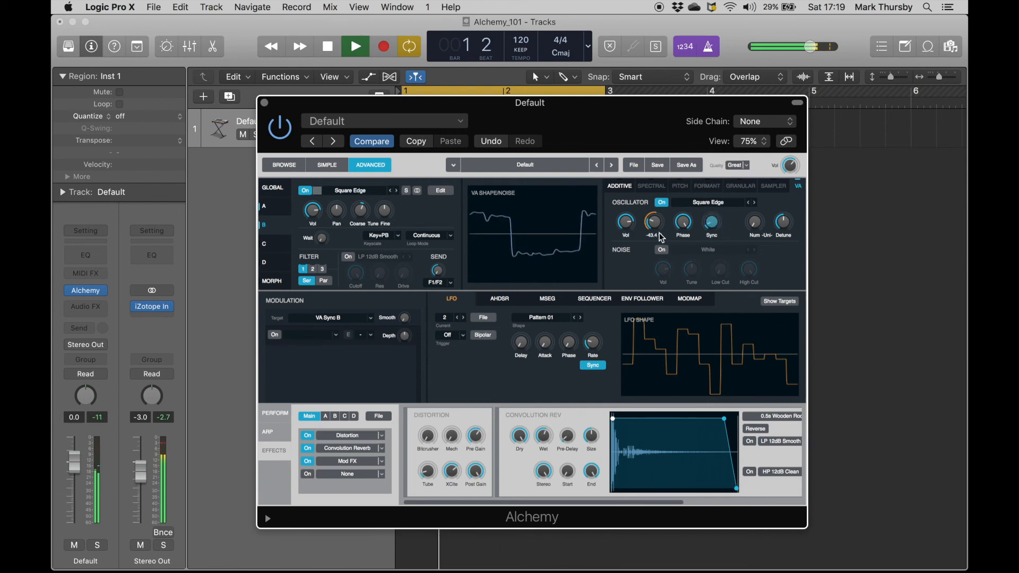
key("space")
left_click_drag(467, 105, 508, 72)
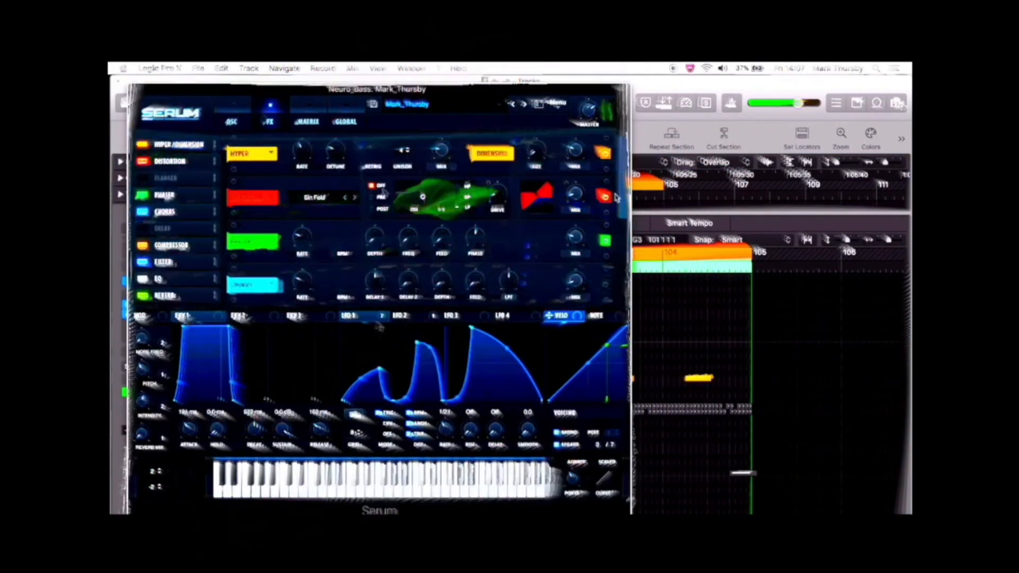
left_click(308, 123)
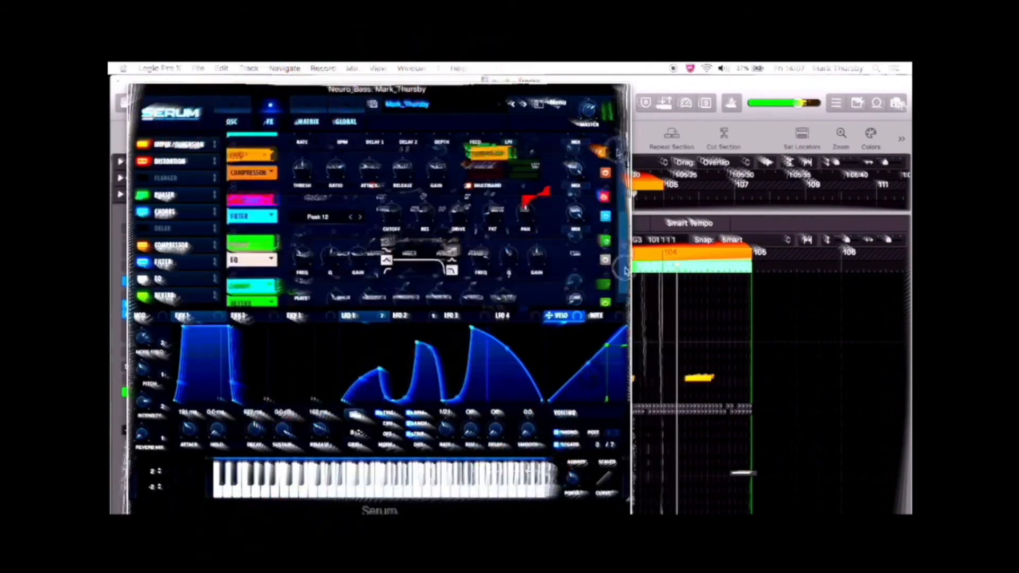